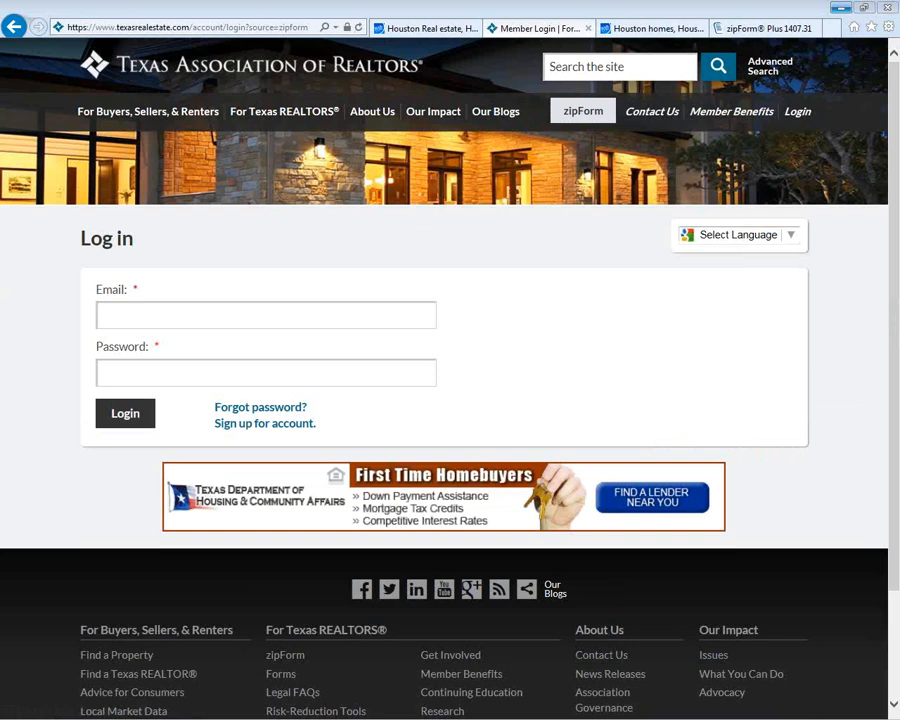
Step: Glance at the HAR.com home page, then switch back to the zipForm Plus transactions list
{"action": "left_click", "coordinate": [425, 28]}
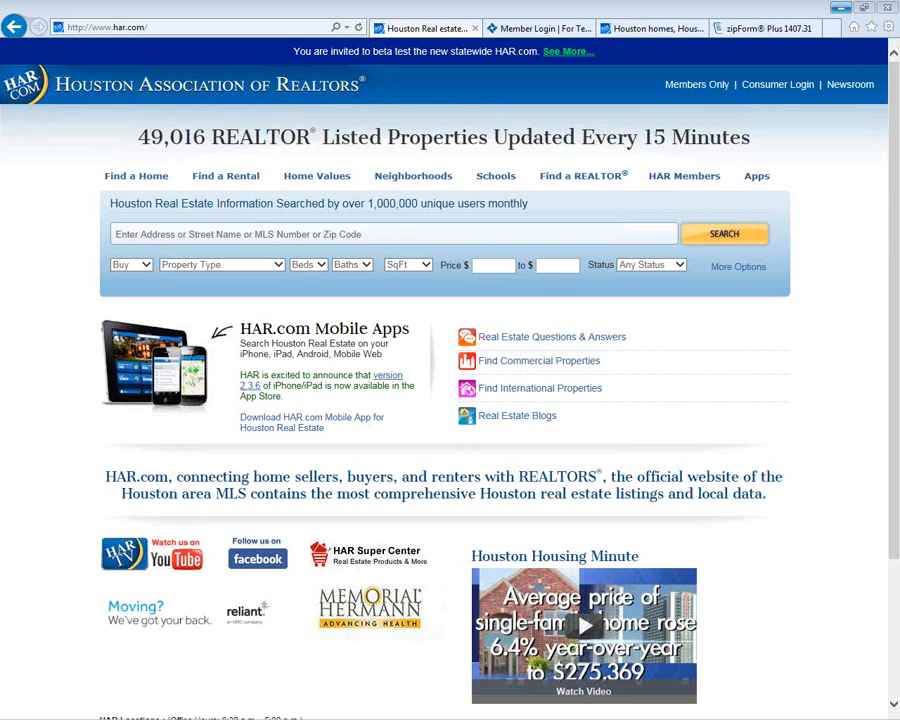
{"action": "left_click", "coordinate": [768, 28]}
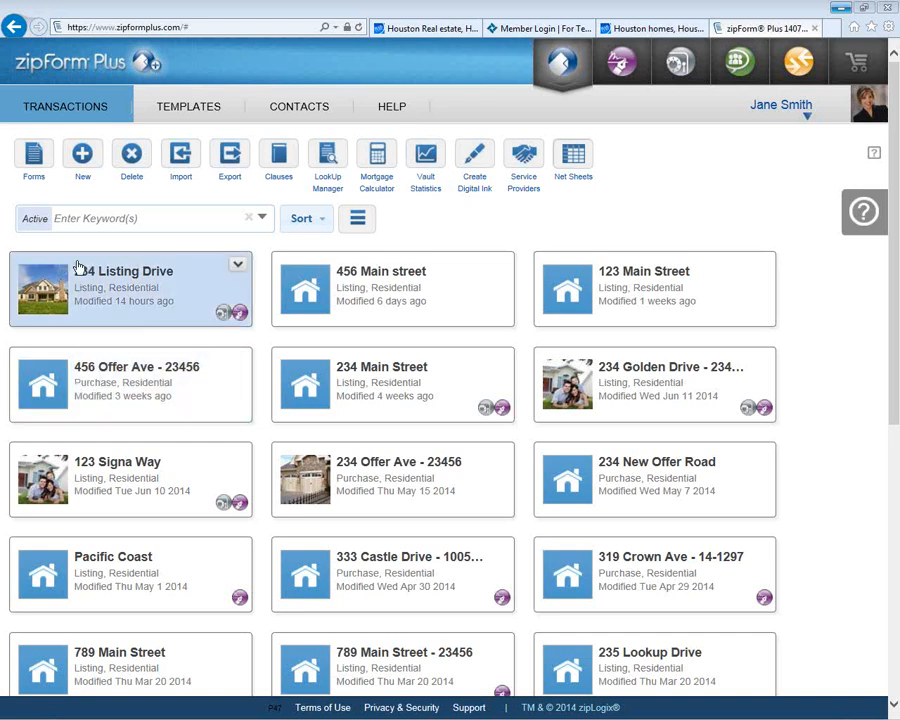
Step: Create a new transaction, bringing up a blank Transaction Details form defaulting to Listing and Residential
{"action": "left_click", "coordinate": [82, 156]}
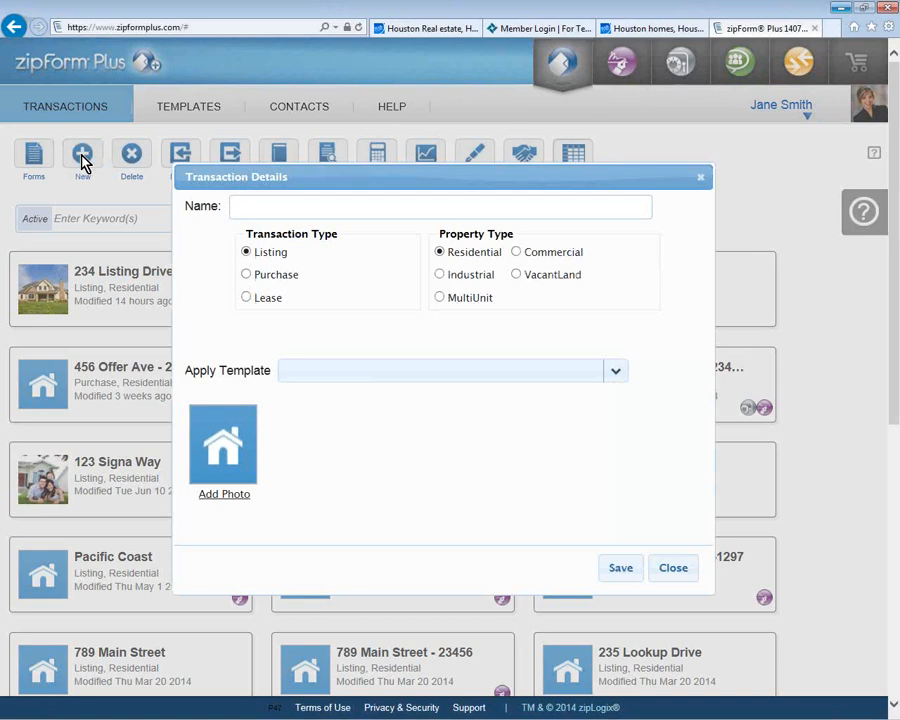
Step: Name the transaction '1234 Purchase Ave -' followed by the client's name
{"action": "type", "text": "1234 L"}
{"action": "key", "text": "BackSpace"}
{"action": "type", "text": "Purchase Ave -"}
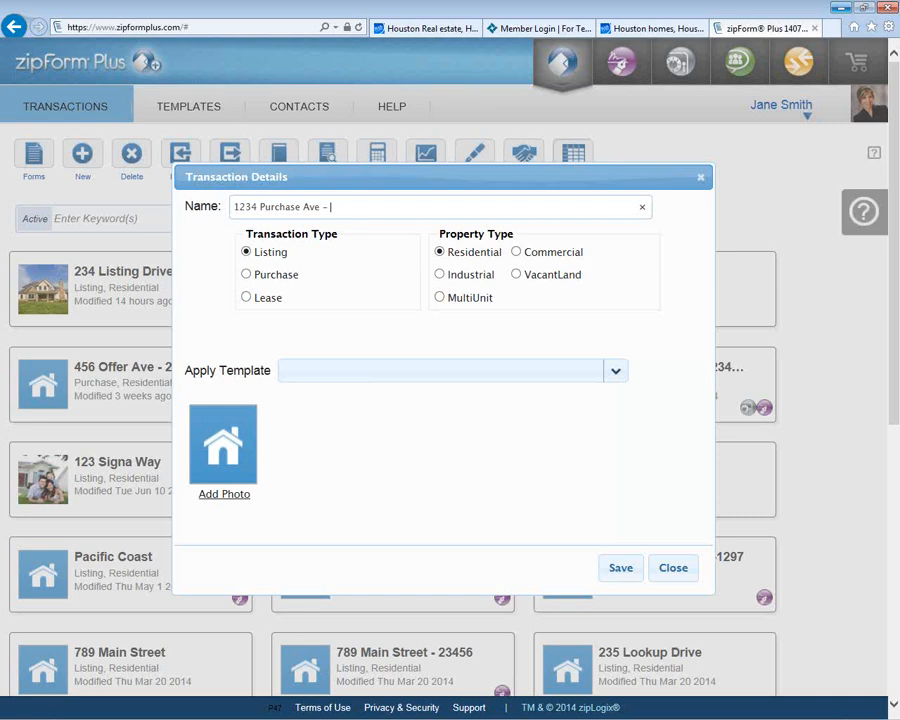
{"action": "type", "text": "John Smith"}
Step: Mark it as a Purchase, apply the Personal Purchase Template, and save it
{"action": "left_click", "coordinate": [246, 275]}
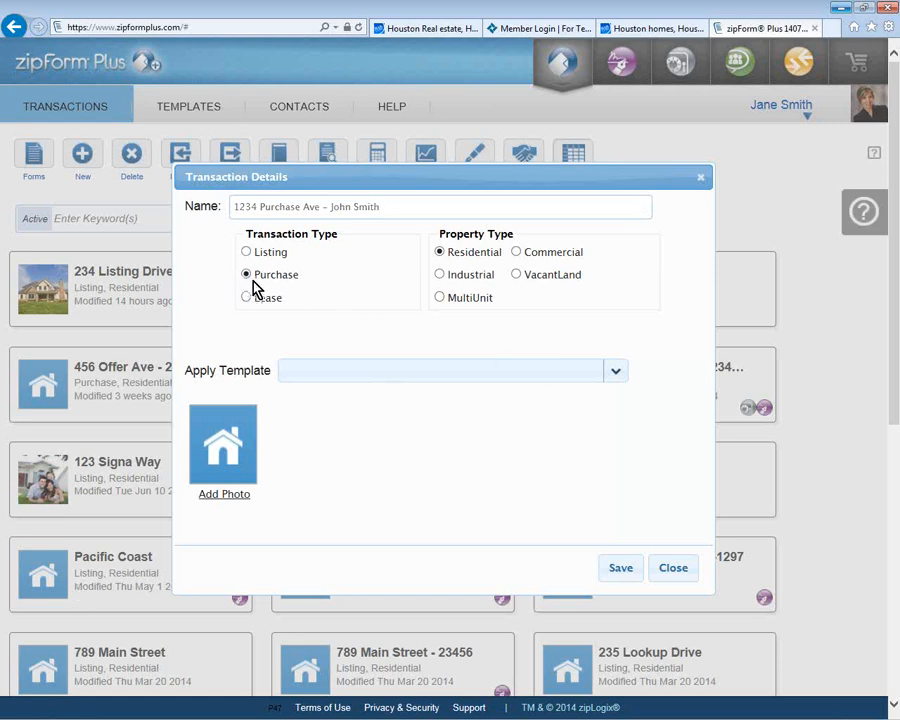
{"action": "left_click", "coordinate": [436, 381]}
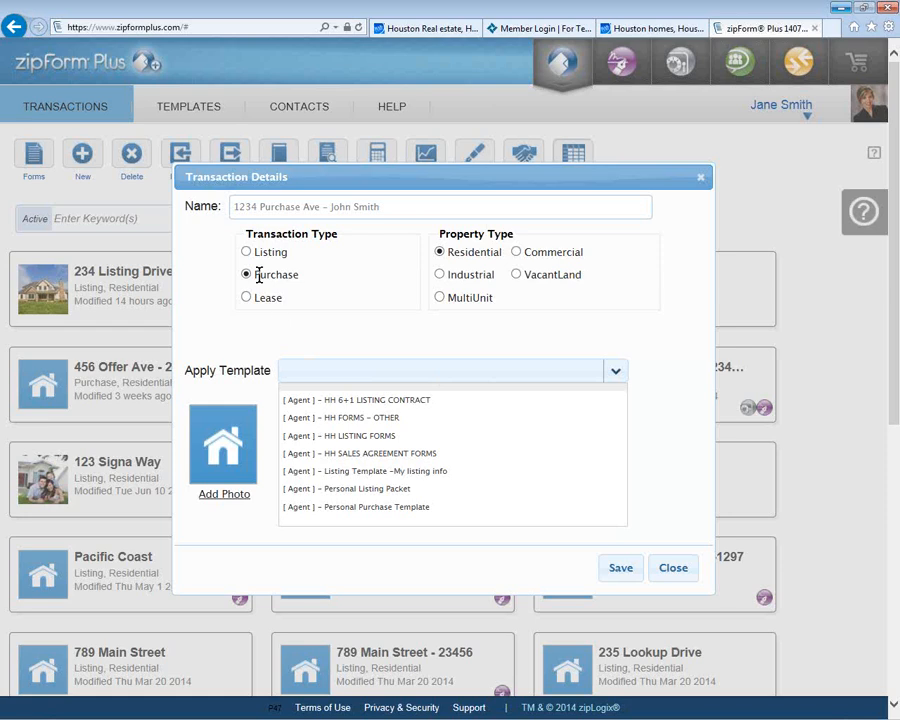
{"action": "left_click", "coordinate": [408, 510]}
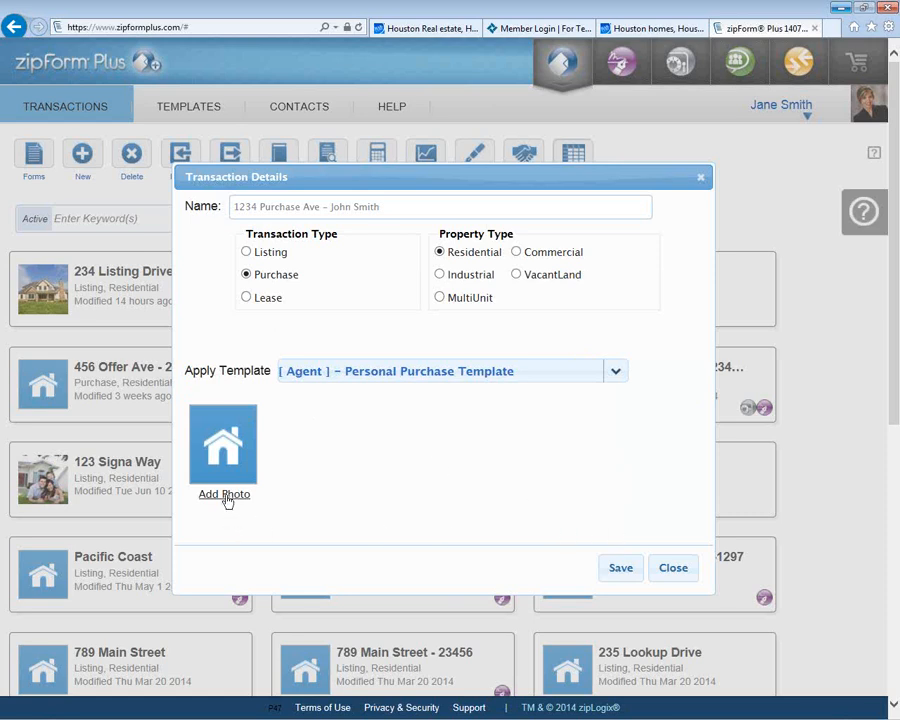
{"action": "left_click", "coordinate": [622, 569]}
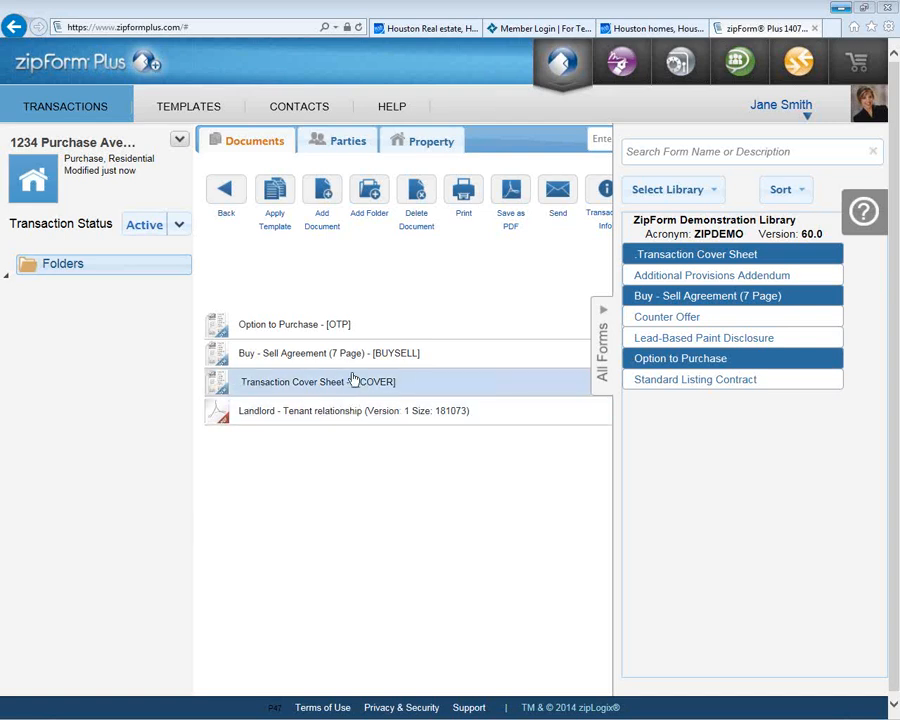
Step: Check the Parties and Property pages of 1234 Purchase Ave, then bring up the MLS Connect window
{"action": "left_click", "coordinate": [347, 139]}
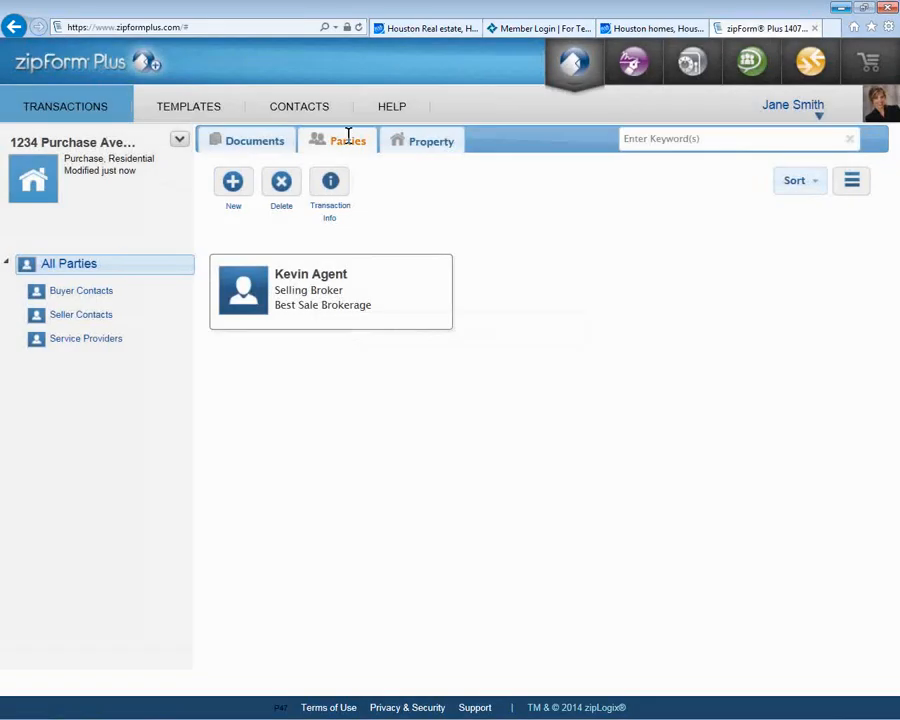
{"action": "left_click", "coordinate": [419, 150]}
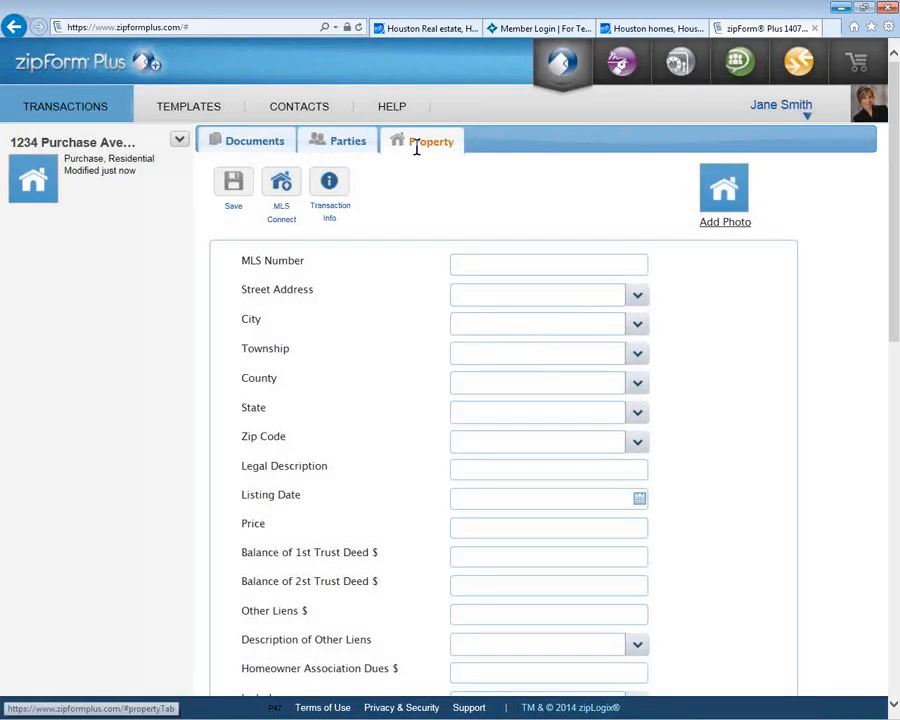
{"action": "left_click", "coordinate": [417, 146]}
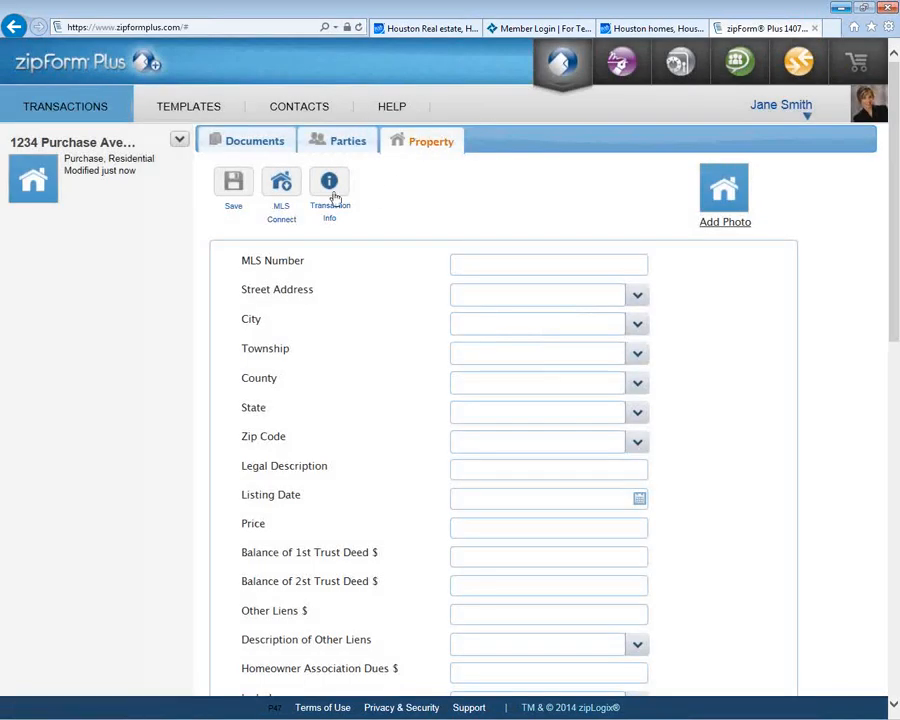
{"action": "left_click", "coordinate": [275, 186]}
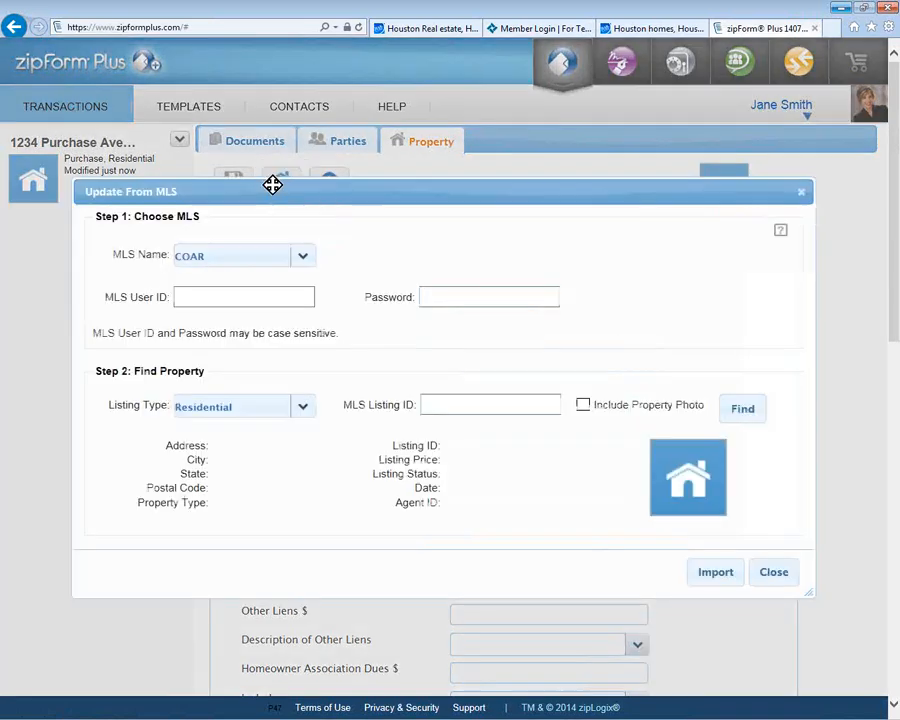
Step: Select HAOR0 as the MLS source, close the MLS window, and return to Documents
{"action": "left_click", "coordinate": [303, 262]}
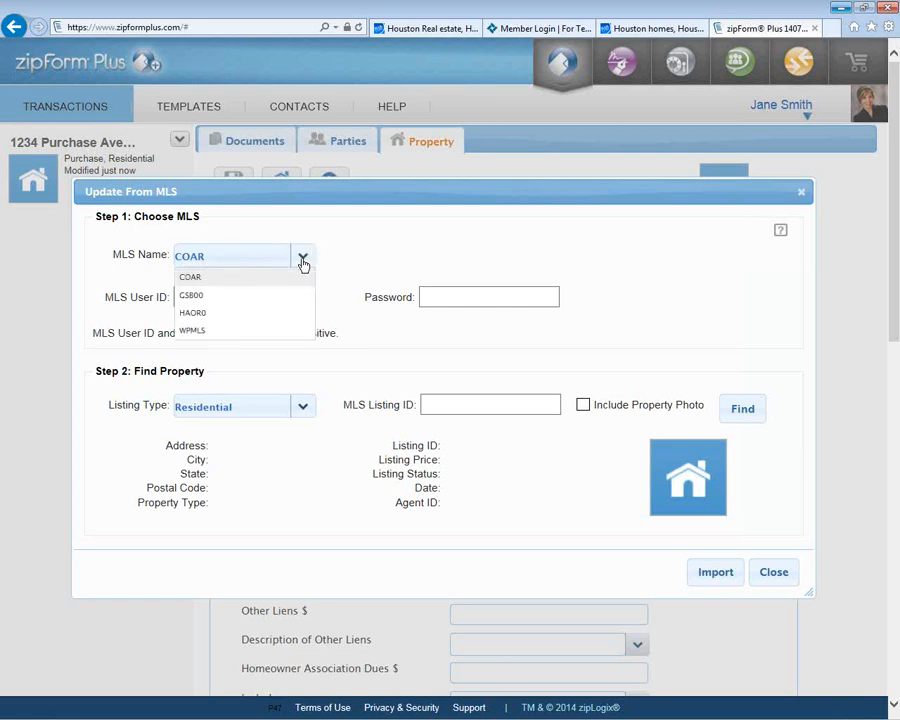
{"action": "left_click", "coordinate": [297, 316]}
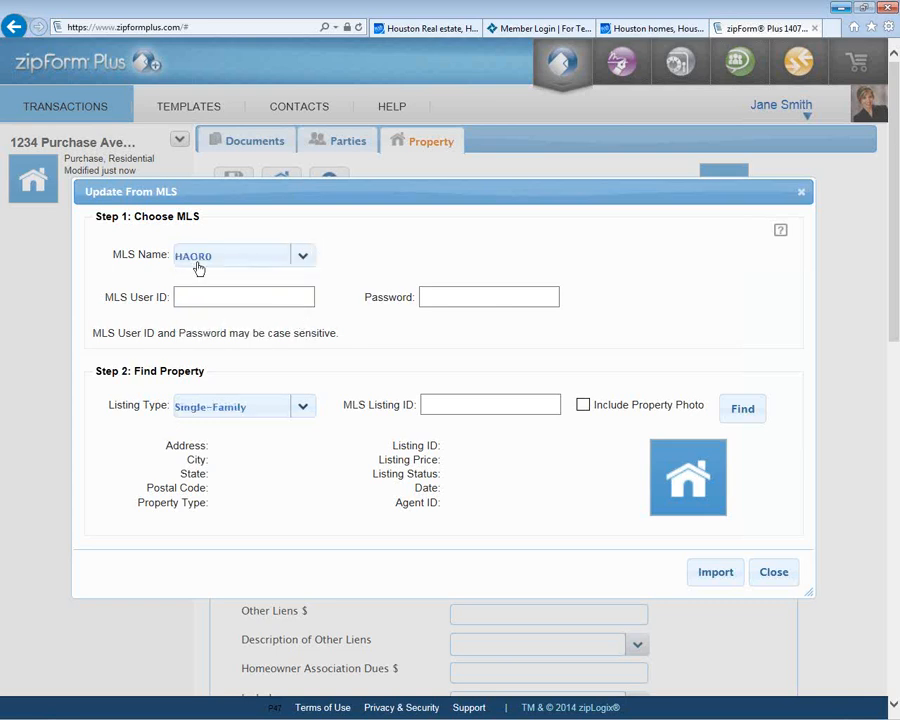
{"action": "left_click", "coordinate": [205, 295]}
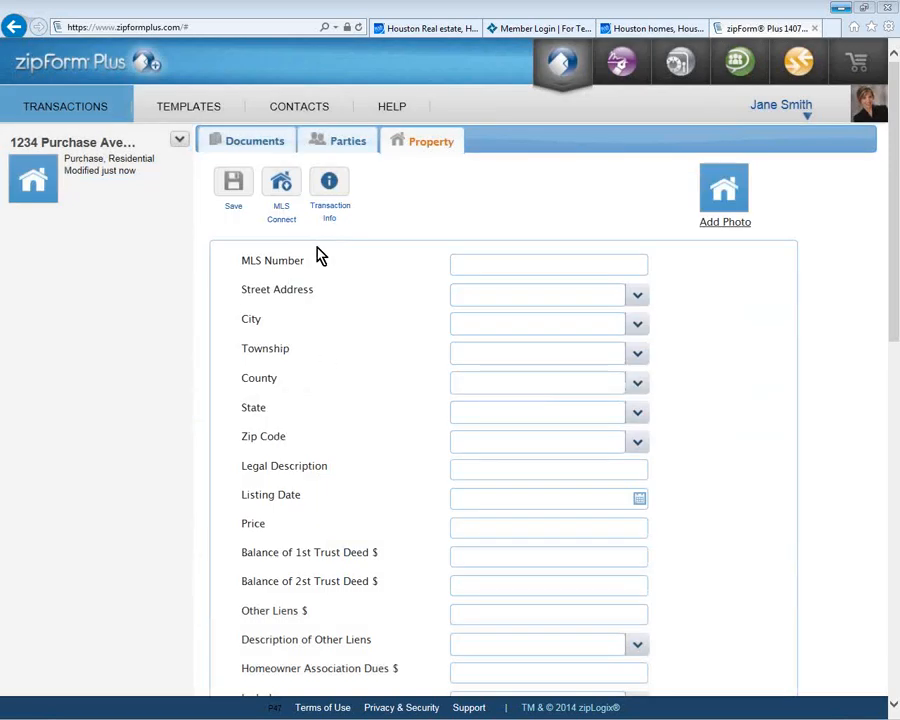
{"action": "left_click", "coordinate": [257, 148]}
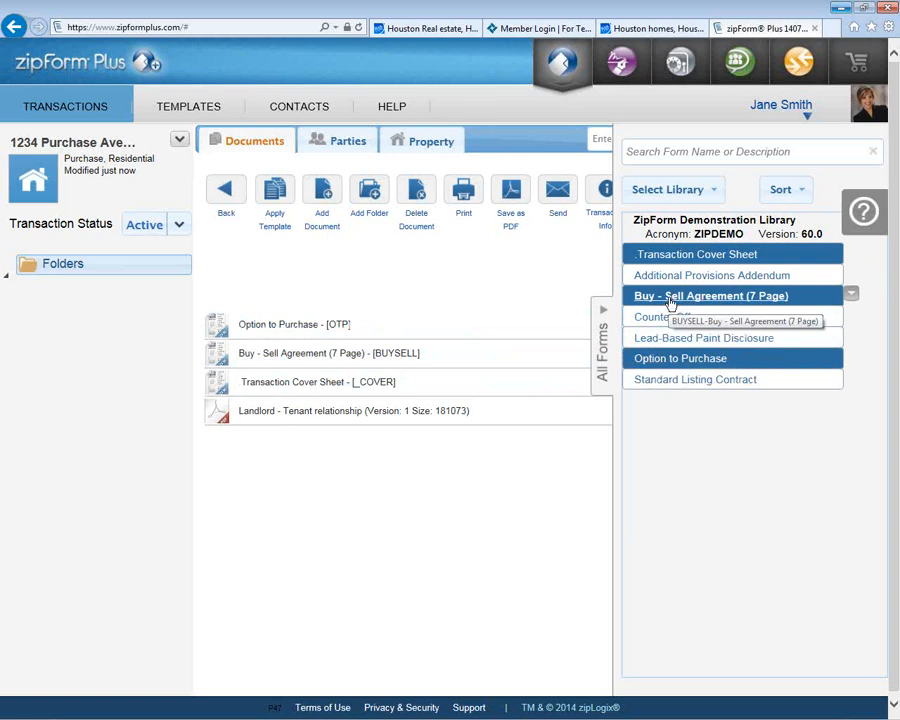
Step: Open the Option to Purchase document from the transaction's documents list in the form editor
{"action": "double_click", "coordinate": [335, 334]}
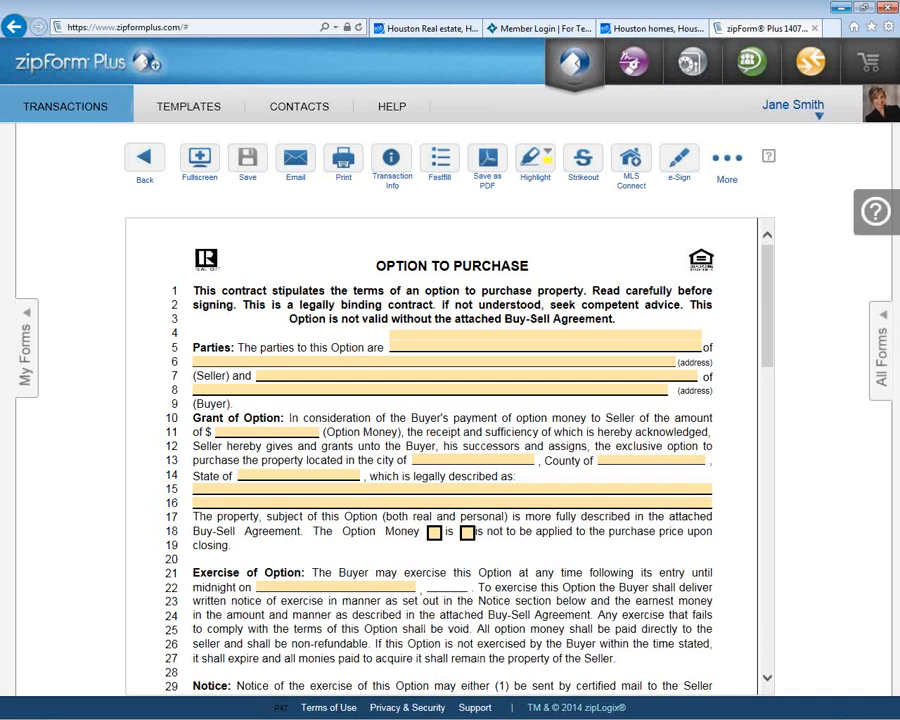
{"action": "left_click", "coordinate": [475, 336]}
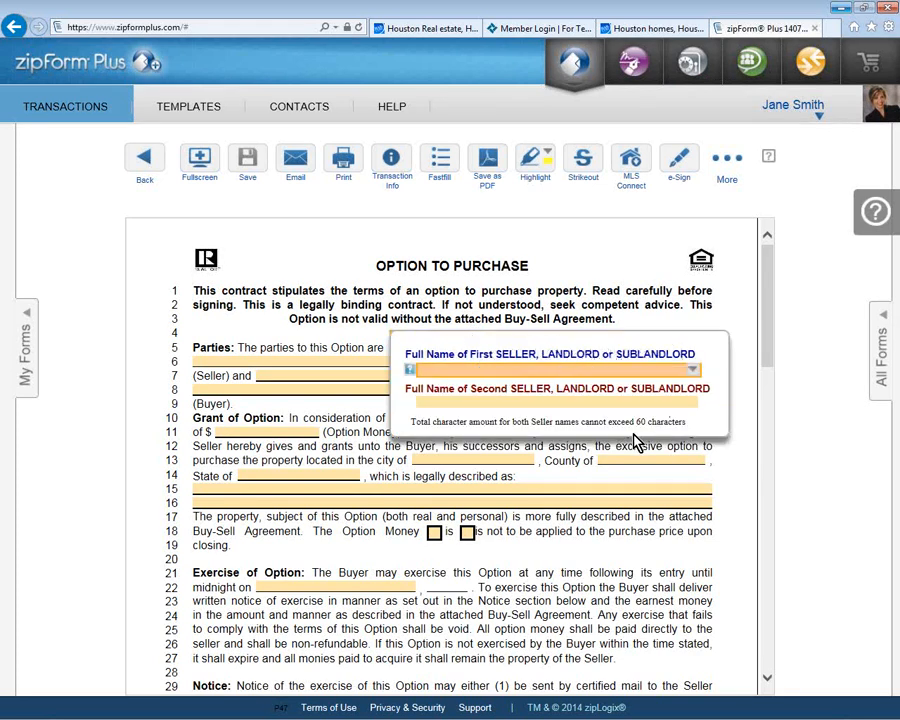
{"action": "left_click", "coordinate": [334, 287]}
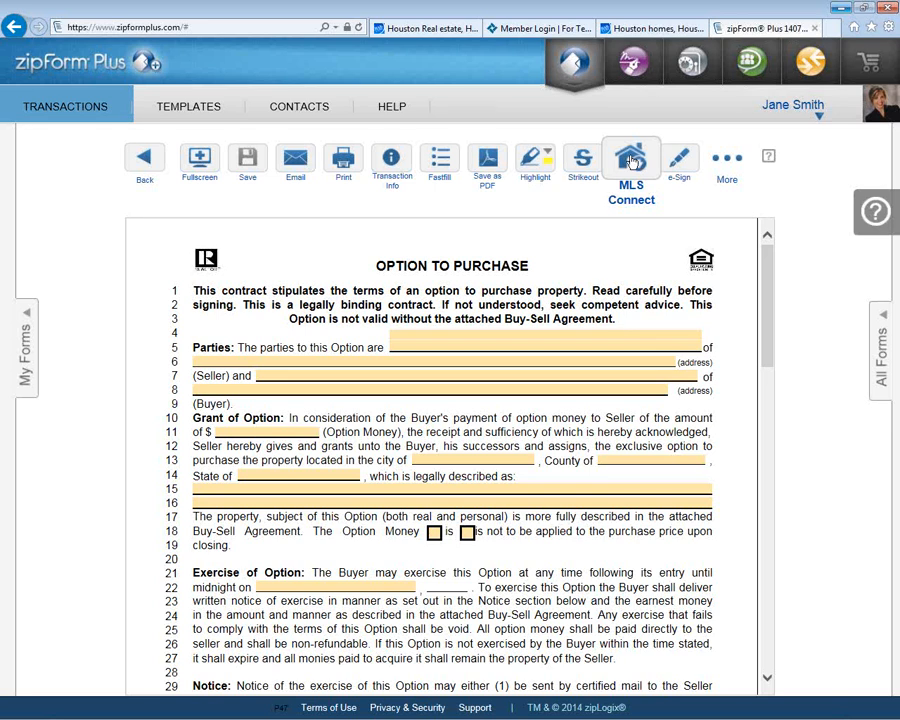
Step: Bring up the MLS import window for this form and set the MLS source to HAOR0
{"action": "left_click", "coordinate": [632, 162]}
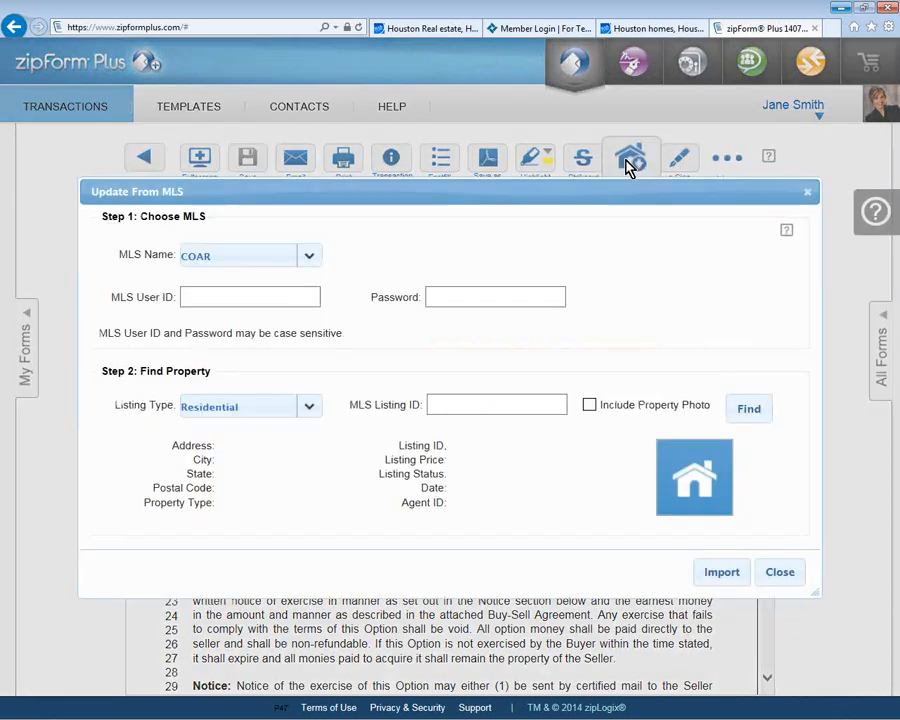
{"action": "left_click", "coordinate": [310, 259]}
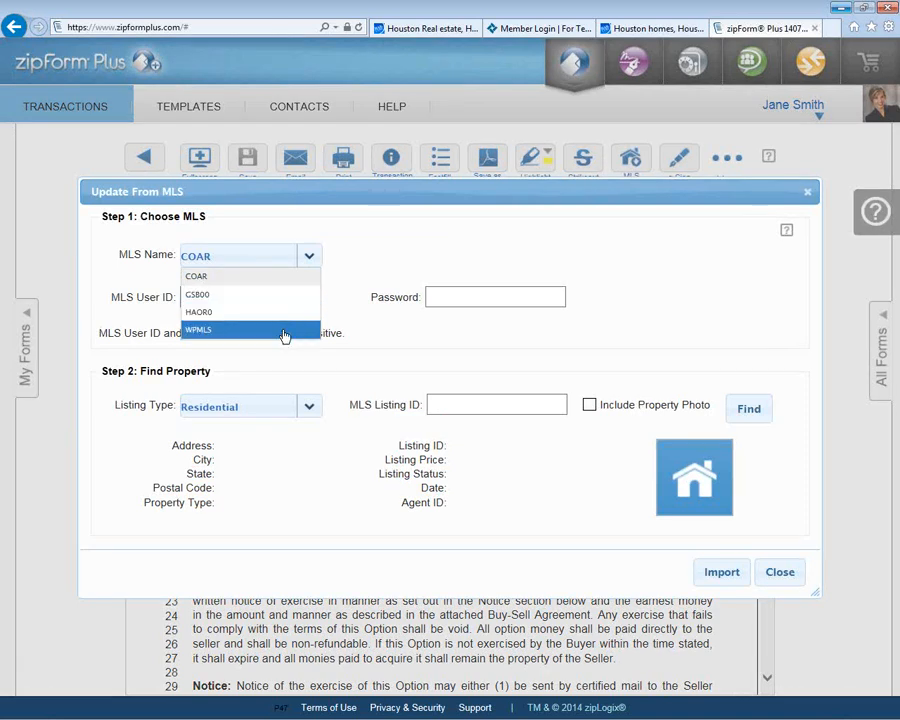
{"action": "left_click", "coordinate": [284, 331]}
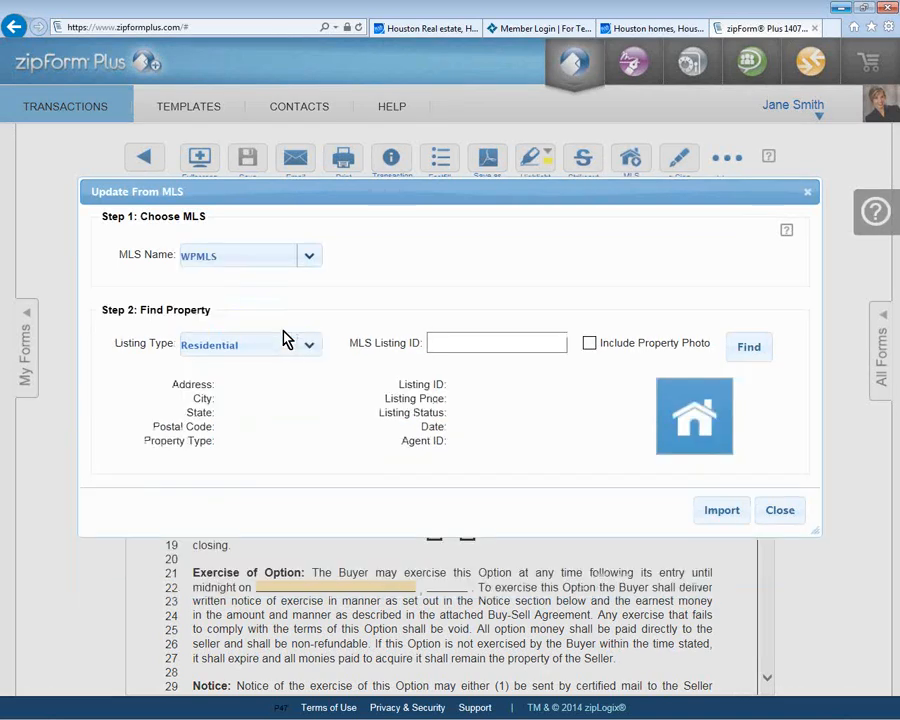
{"action": "left_click", "coordinate": [288, 261]}
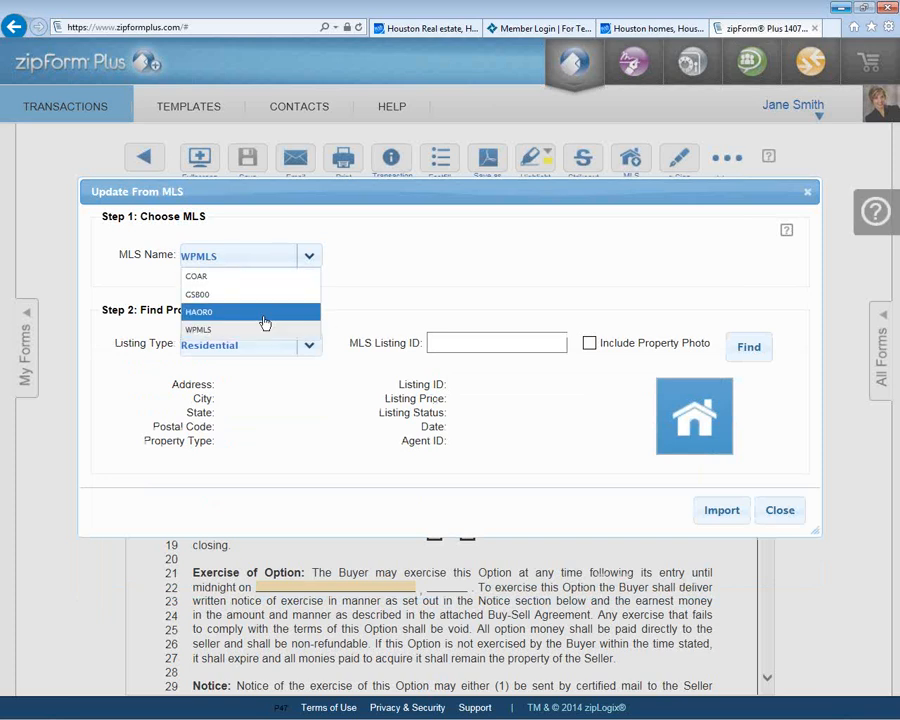
{"action": "left_click", "coordinate": [264, 322]}
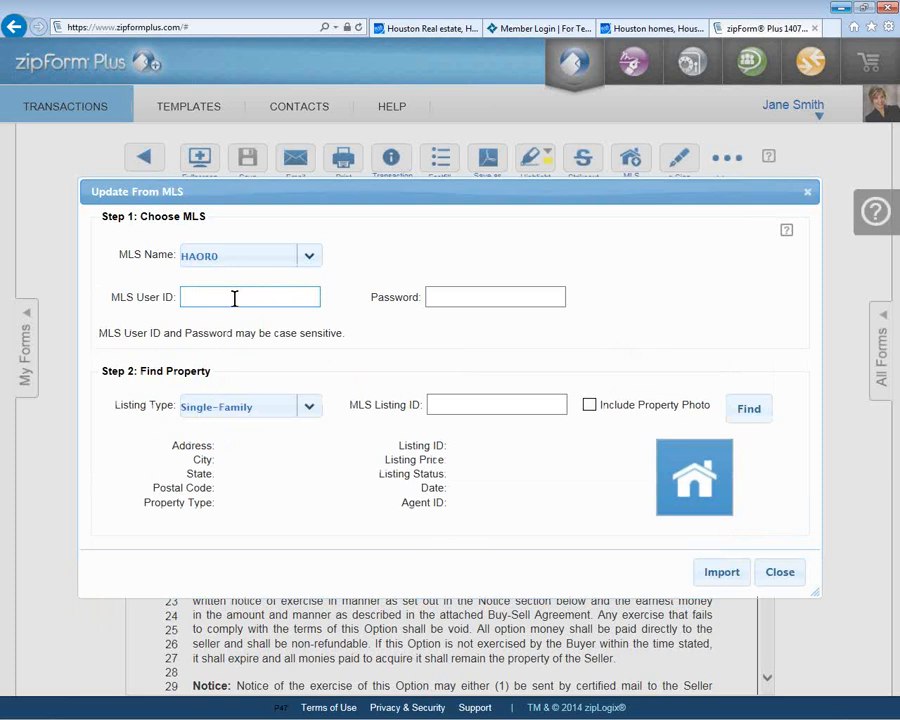
Step: Keep Single-Family as the listing type and paste MLS Listing ID 4404615
{"action": "left_click", "coordinate": [309, 412]}
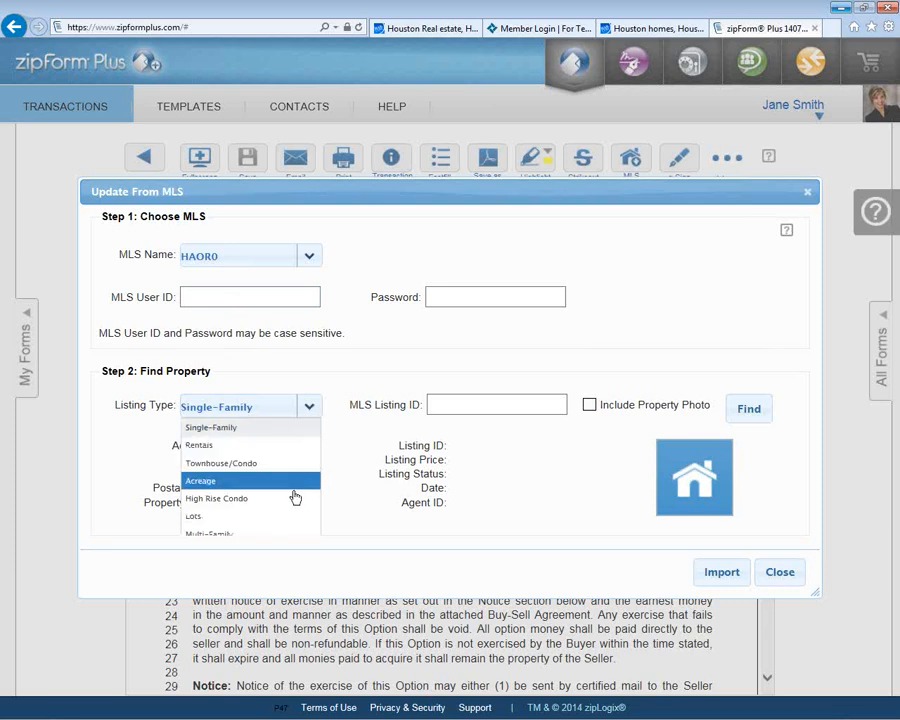
{"action": "left_click", "coordinate": [310, 404]}
{"action": "left_click", "coordinate": [442, 401]}
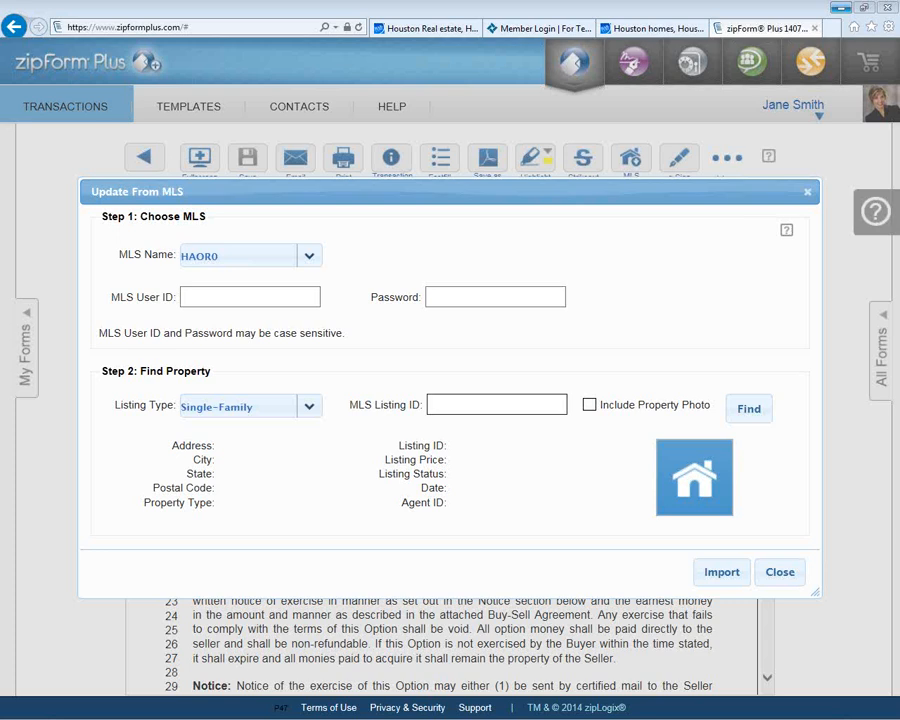
{"action": "type", "text": "4404615"}
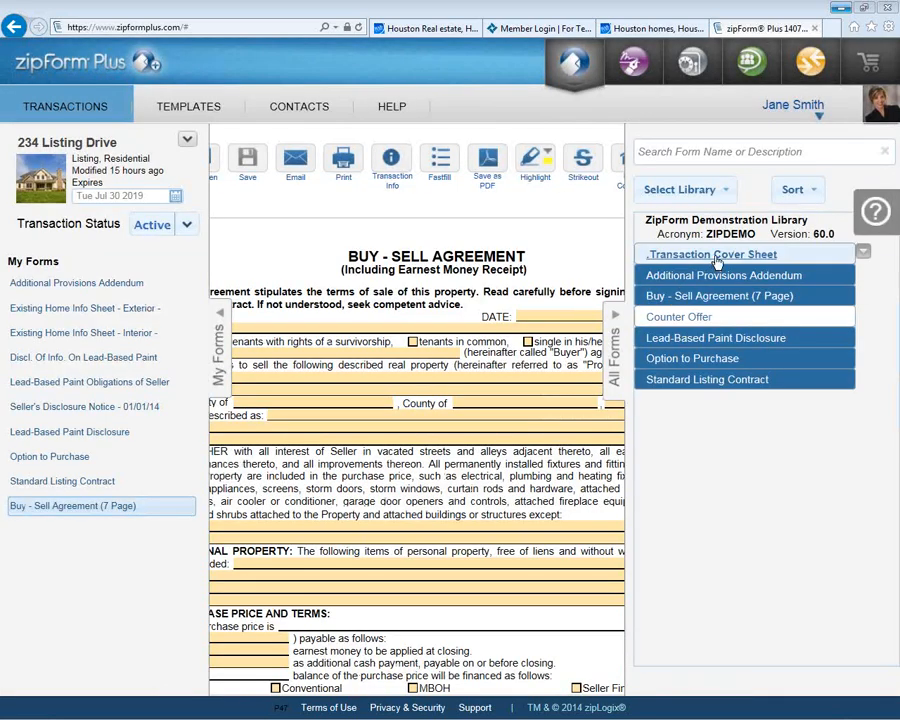
Step: Add the Transaction Cover Sheet from the All Forms library and collapse the library panel
{"action": "left_click", "coordinate": [716, 255]}
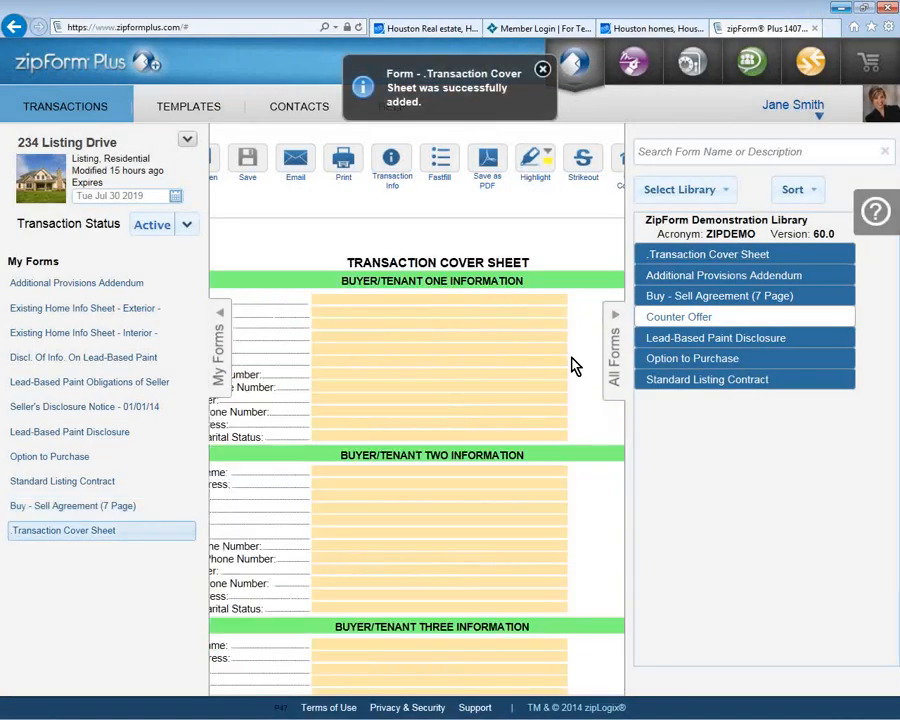
{"action": "left_click", "coordinate": [614, 366]}
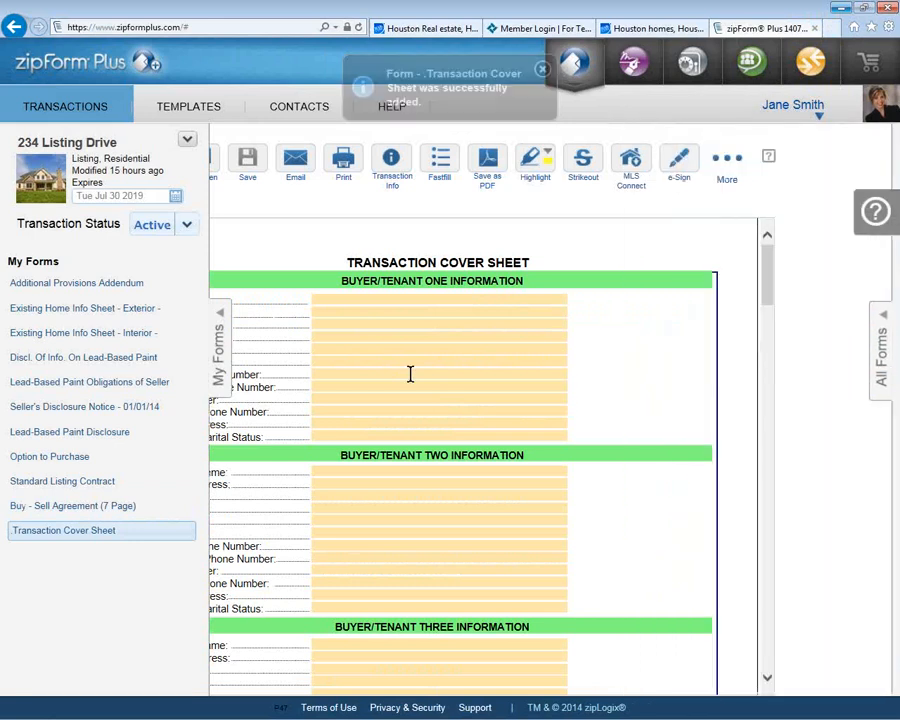
Step: Collapse My Forms and scroll through the Transaction Cover Sheet, ending at the Selling Broker section
{"action": "left_click", "coordinate": [218, 385]}
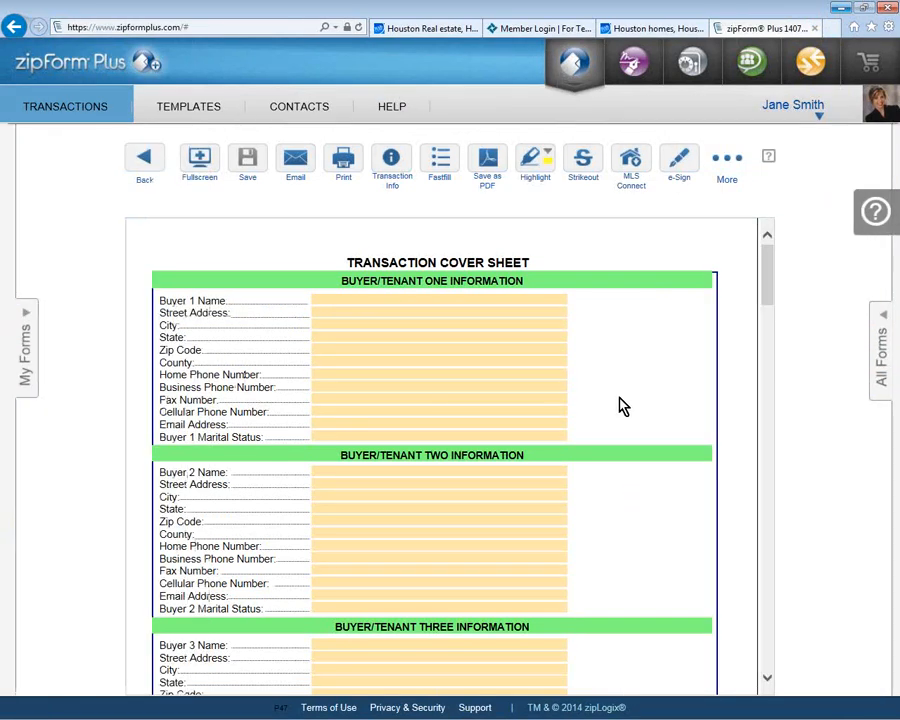
{"action": "scroll", "coordinate": [620, 405], "scroll_direction": "down", "scroll_amount": 15}
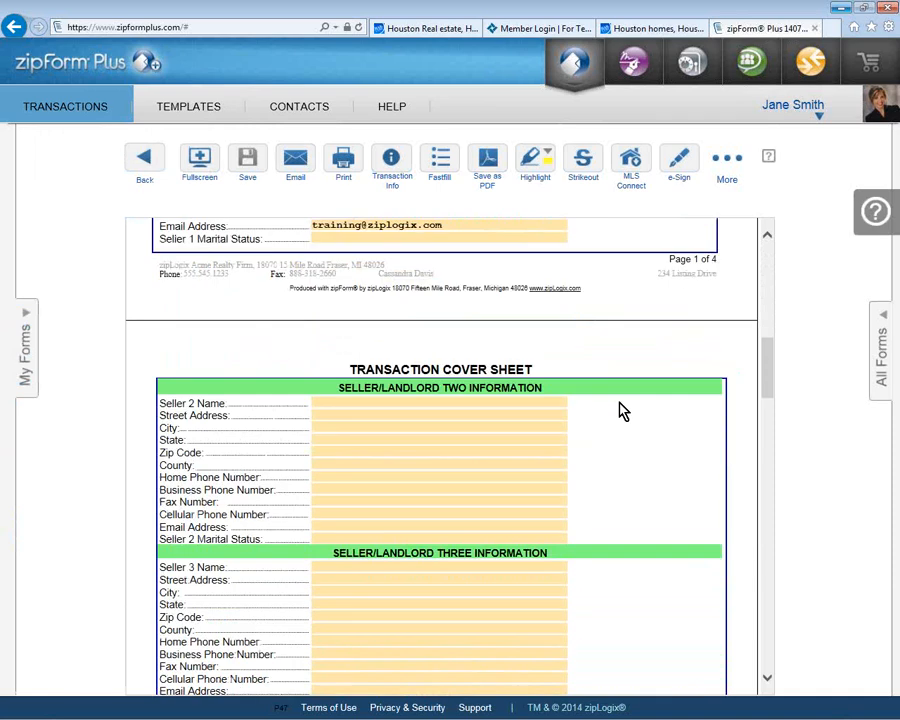
{"action": "scroll", "coordinate": [620, 410], "scroll_direction": "down", "scroll_amount": 10}
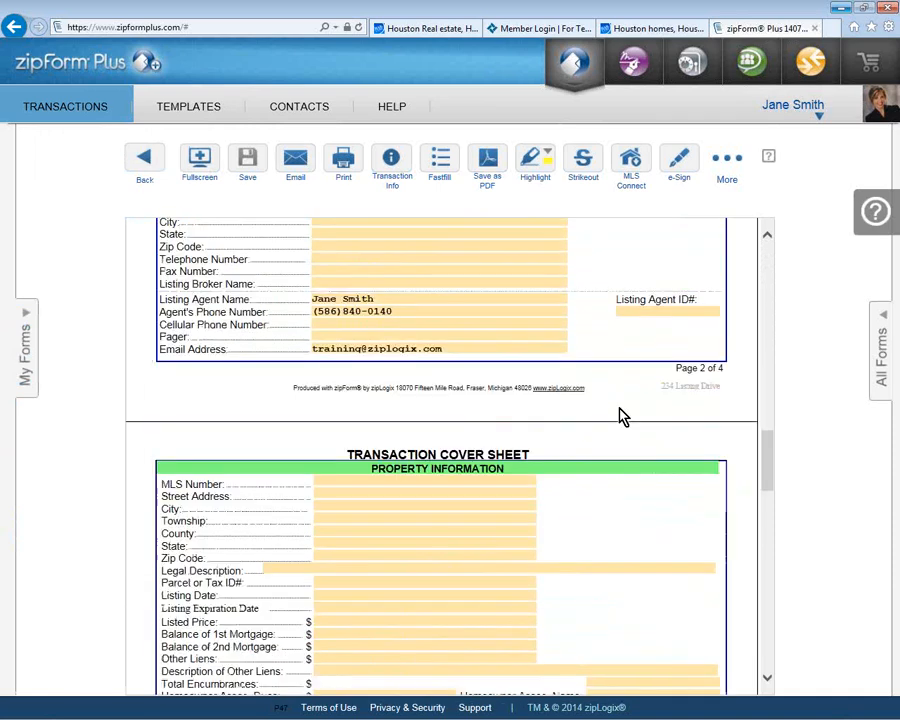
{"action": "scroll", "coordinate": [620, 415], "scroll_direction": "down", "scroll_amount": 12}
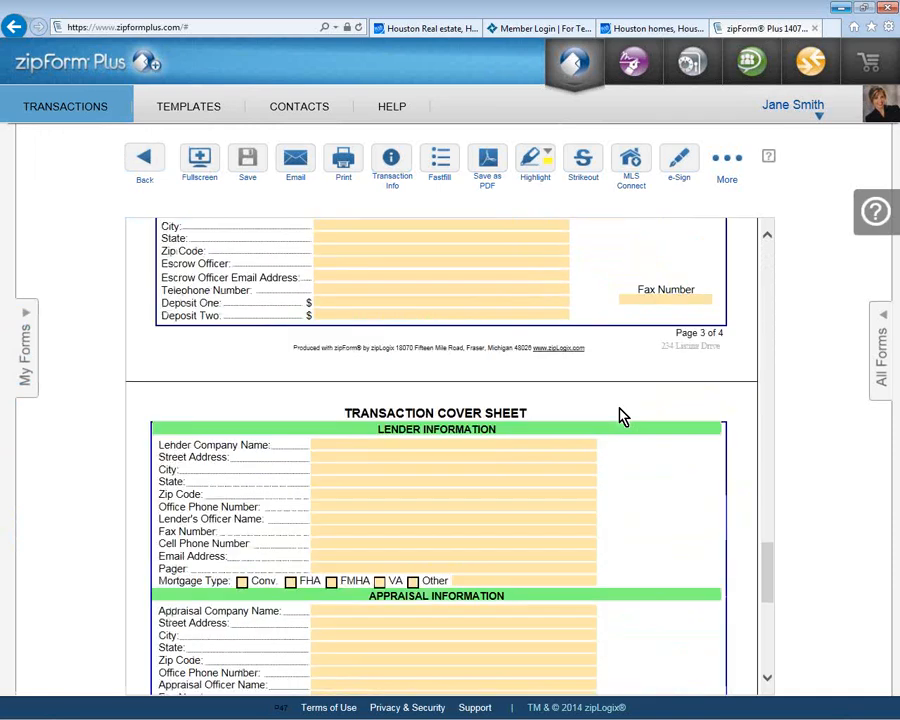
{"action": "scroll", "coordinate": [620, 415], "scroll_direction": "down", "scroll_amount": 5}
{"action": "scroll", "coordinate": [620, 415], "scroll_direction": "up", "scroll_amount": 2}
{"action": "scroll", "coordinate": [620, 415], "scroll_direction": "up", "scroll_amount": 10}
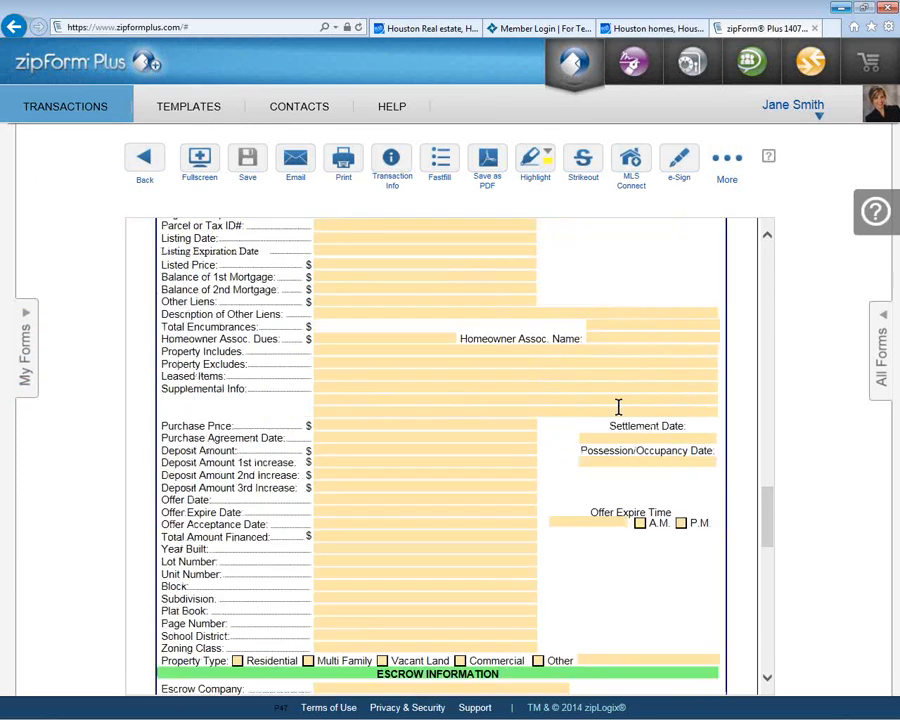
{"action": "scroll", "coordinate": [618, 407], "scroll_direction": "up", "scroll_amount": 8}
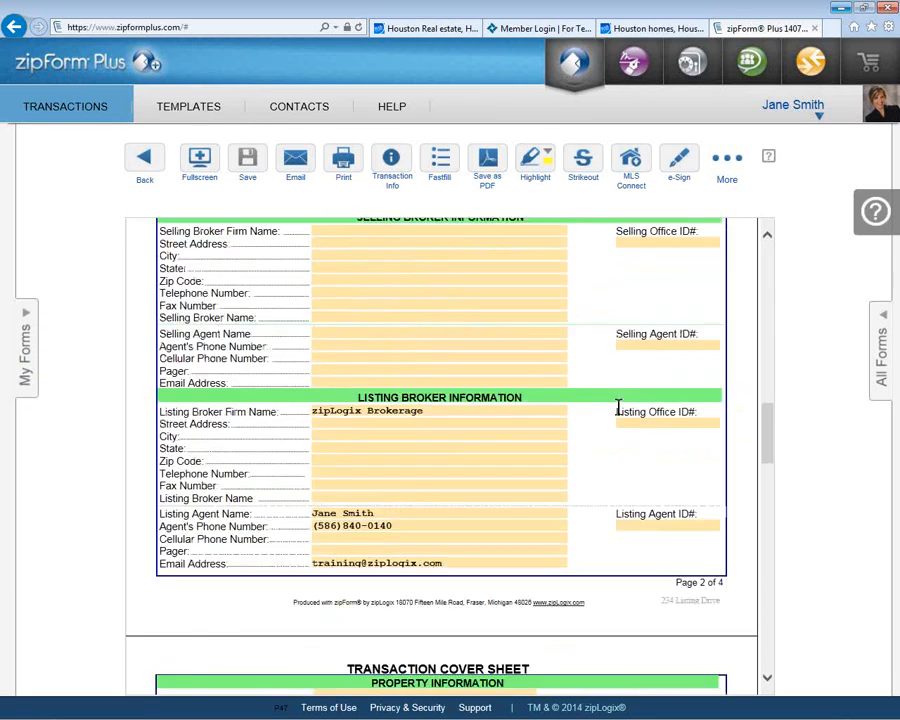
{"action": "scroll", "coordinate": [618, 407], "scroll_direction": "up", "scroll_amount": 3}
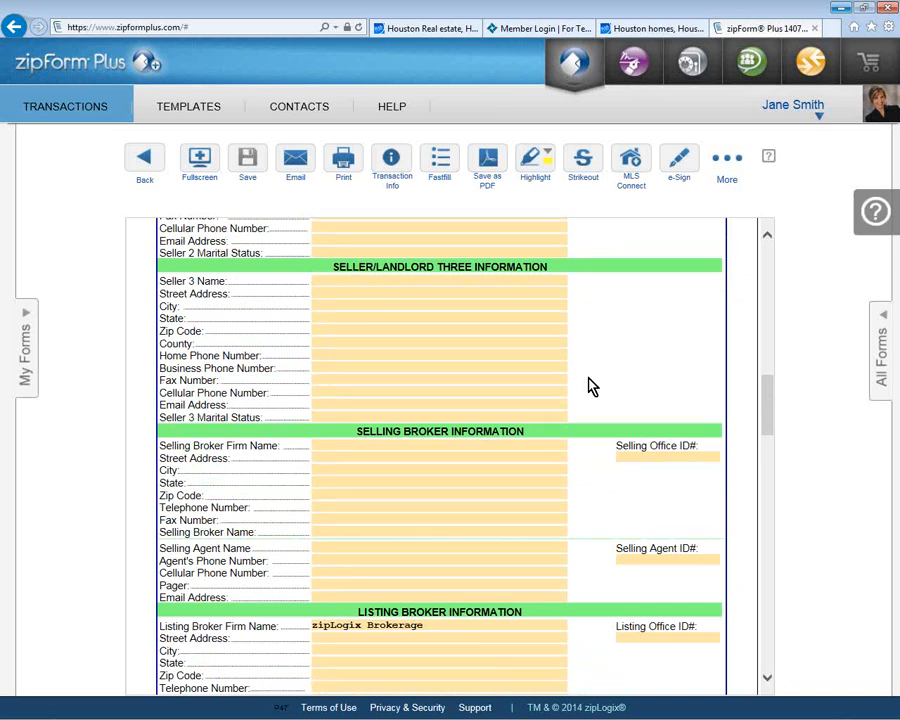
{"action": "scroll", "coordinate": [572, 389], "scroll_direction": "up", "scroll_amount": 5}
{"action": "scroll", "coordinate": [572, 389], "scroll_direction": "down", "scroll_amount": 5}
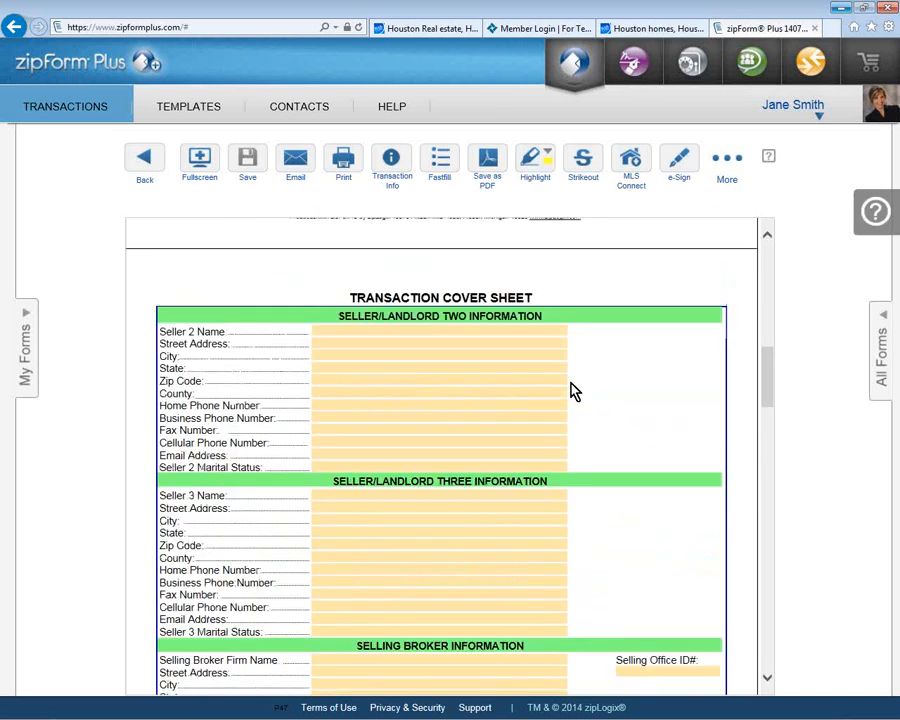
Step: Set the selling broker firm to zipLogix Brokerage and street address to 123 For Sale Drive
{"action": "left_click", "coordinate": [506, 444]}
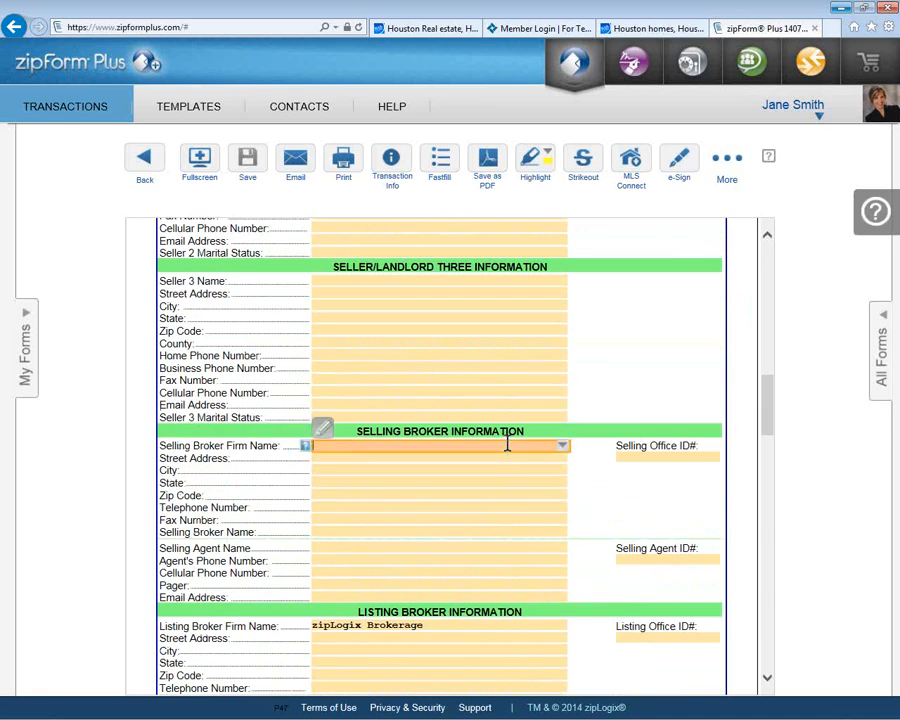
{"action": "left_click", "coordinate": [563, 445]}
{"action": "left_click", "coordinate": [554, 460]}
{"action": "left_click", "coordinate": [552, 459]}
{"action": "left_click", "coordinate": [561, 459]}
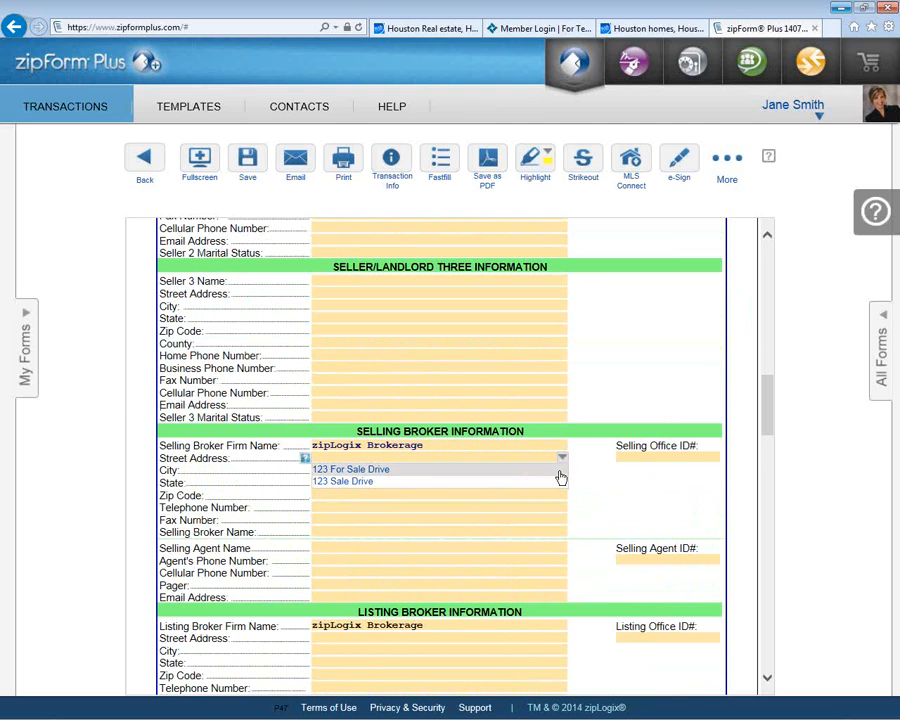
{"action": "left_click", "coordinate": [560, 469]}
{"action": "left_click", "coordinate": [564, 475]}
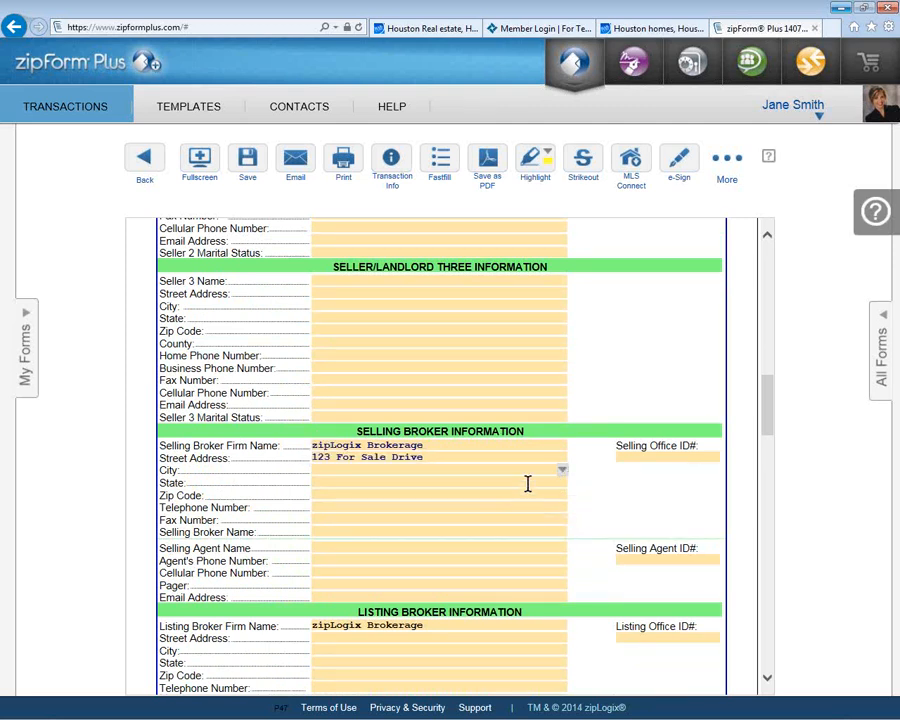
Step: Fill the selling broker's State with TX and Zip Code with 12345
{"action": "left_click", "coordinate": [545, 483]}
{"action": "left_click", "coordinate": [563, 484]}
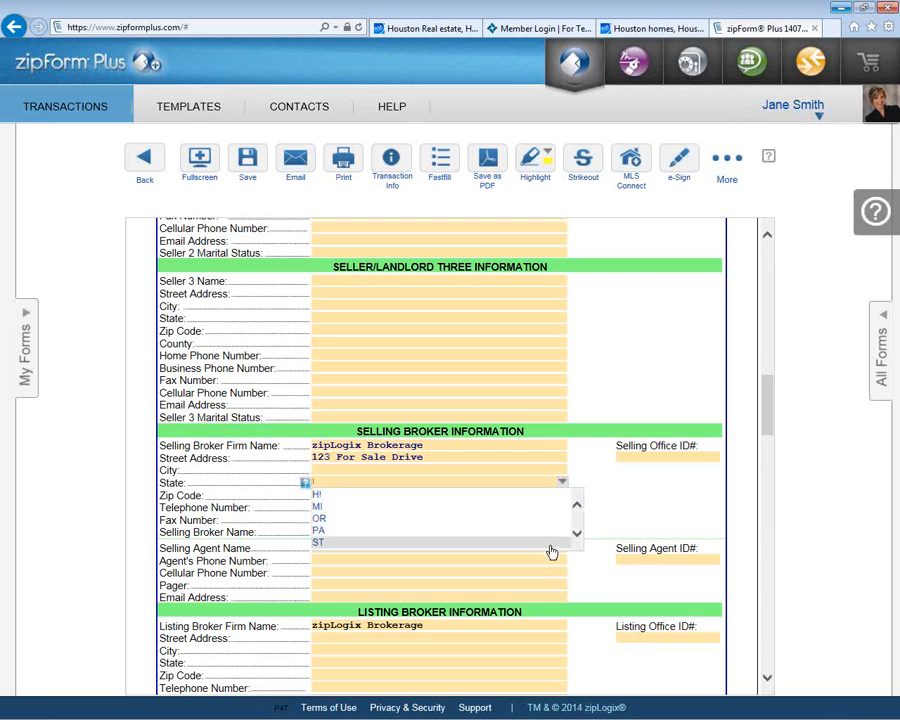
{"action": "type", "text": "TX"}
{"action": "left_click", "coordinate": [563, 483]}
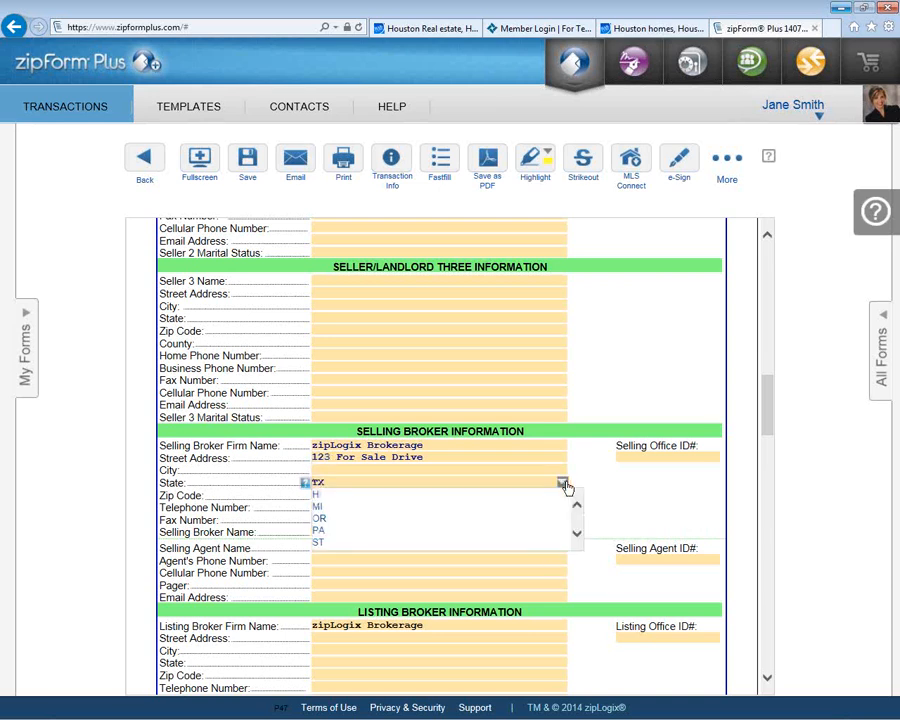
{"action": "left_click", "coordinate": [598, 512]}
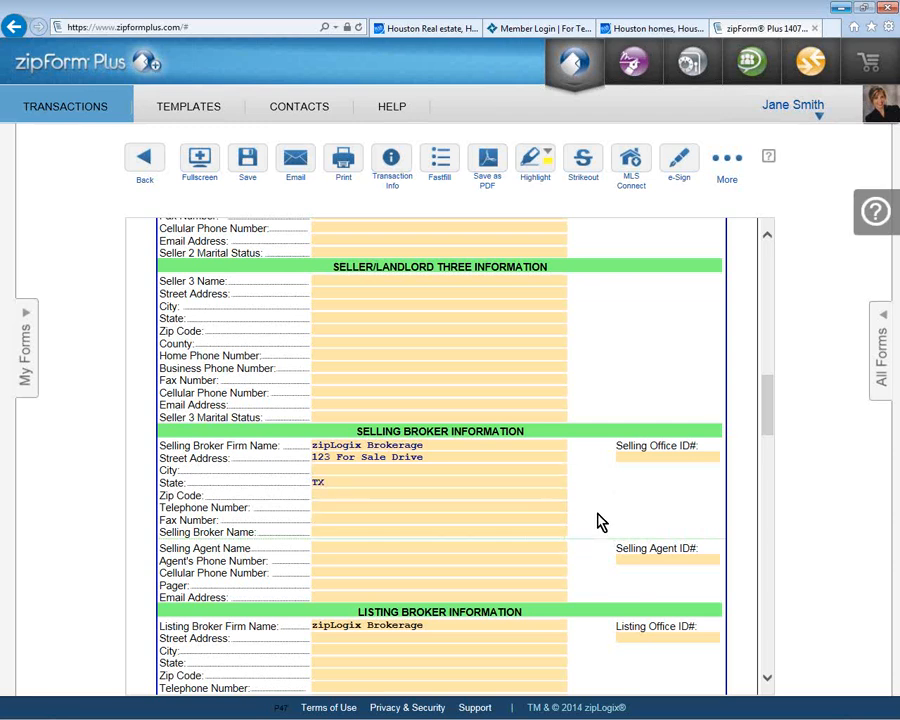
{"action": "left_click", "coordinate": [548, 495]}
{"action": "left_click", "coordinate": [562, 495]}
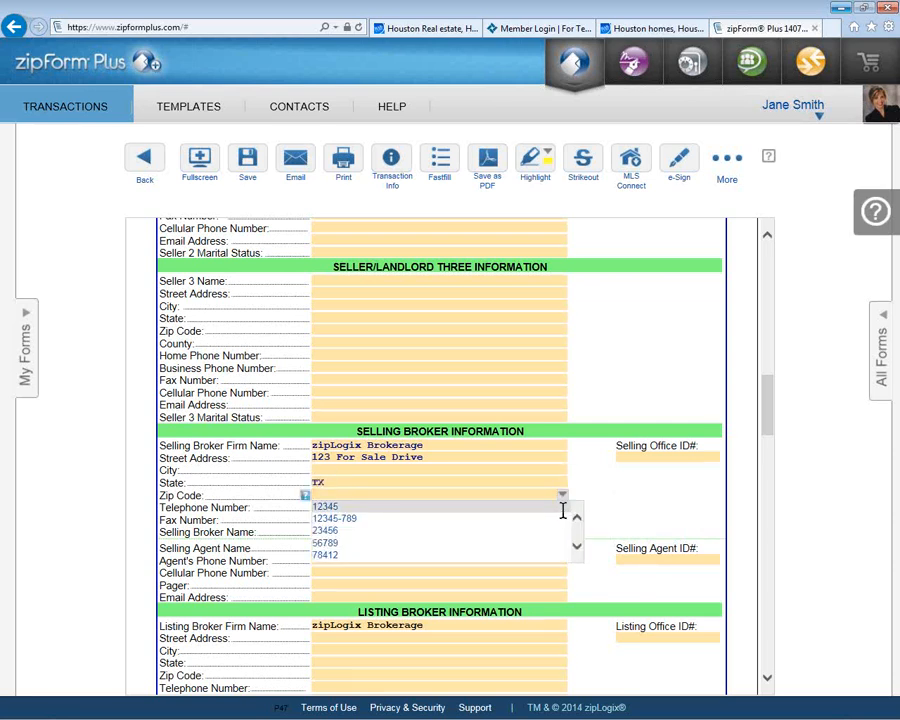
{"action": "left_click", "coordinate": [566, 505]}
Step: Pick the saved selling agent's name from the Selling Agent Name dropdown
{"action": "left_click", "coordinate": [560, 551]}
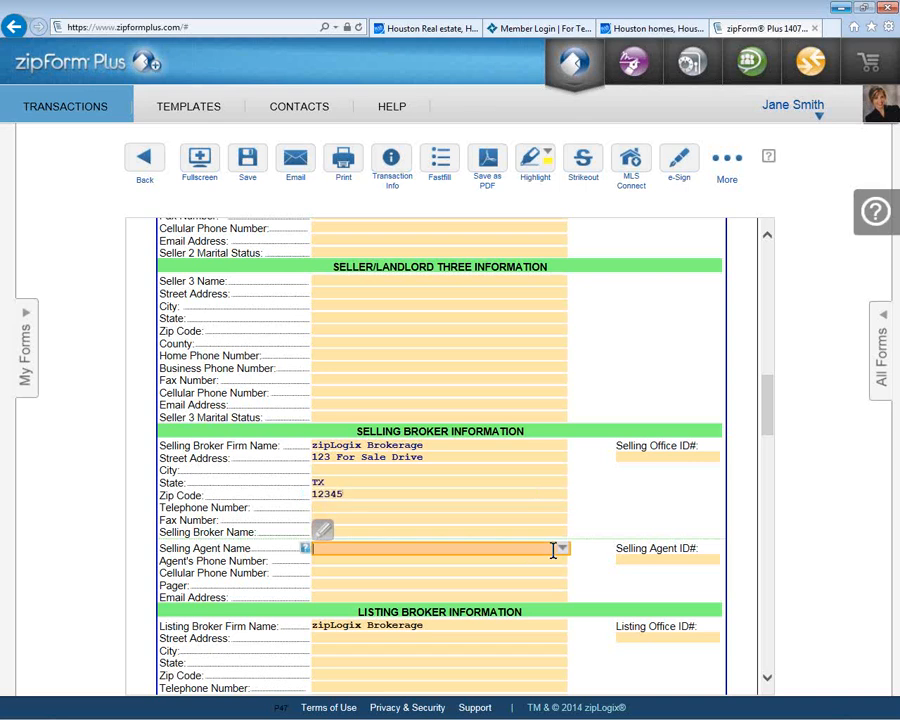
{"action": "left_click", "coordinate": [560, 556]}
{"action": "left_click", "coordinate": [560, 559]}
{"action": "left_click", "coordinate": [592, 521]}
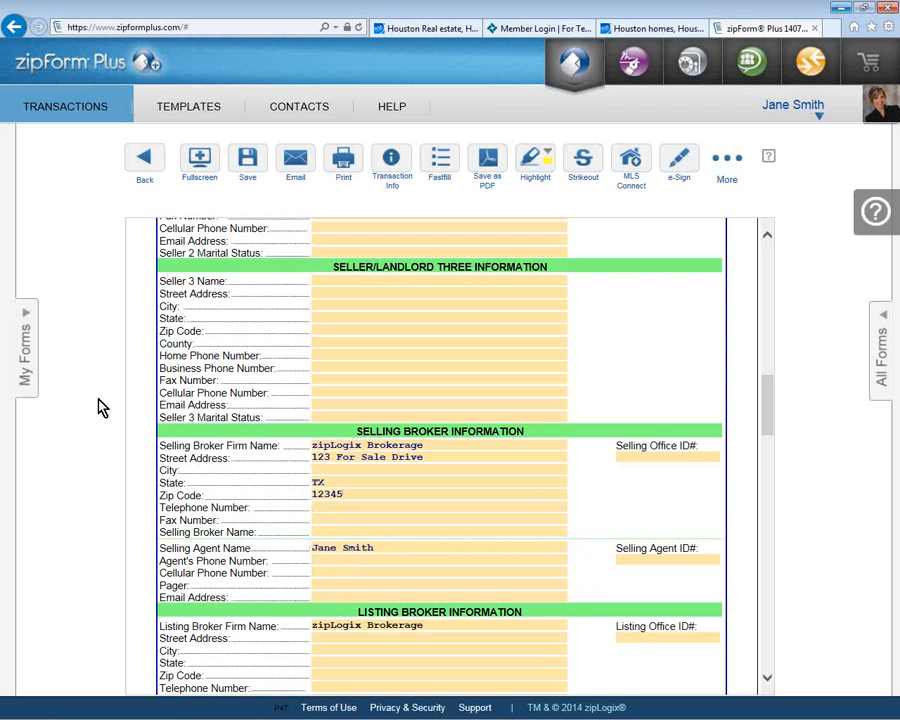
{"action": "left_click", "coordinate": [30, 371]}
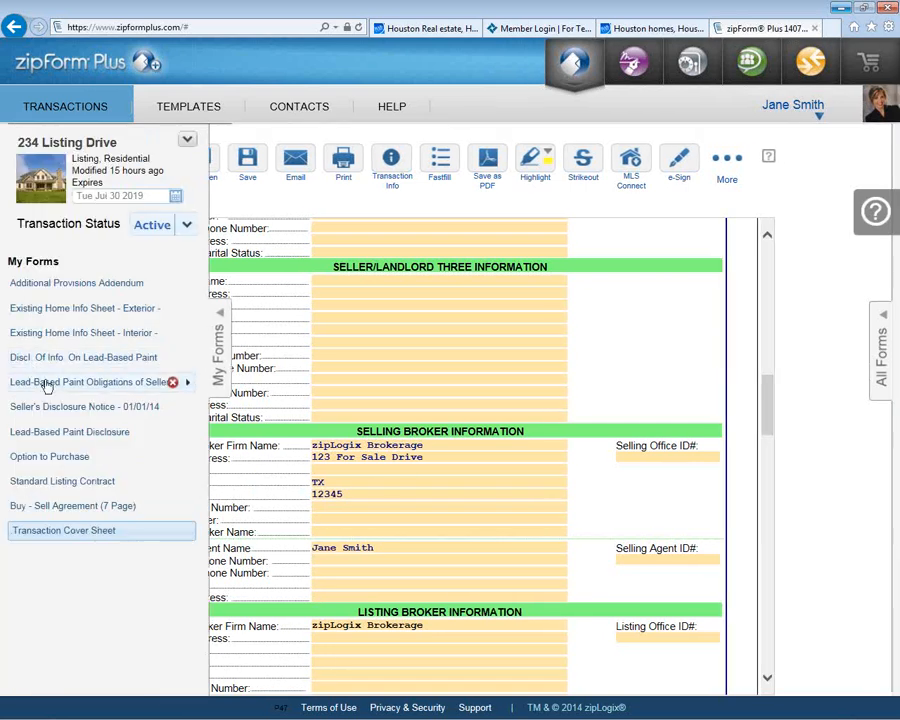
Step: Open the Option to Purchase form and collapse the My Forms panel for a full-width view
{"action": "left_click", "coordinate": [63, 462]}
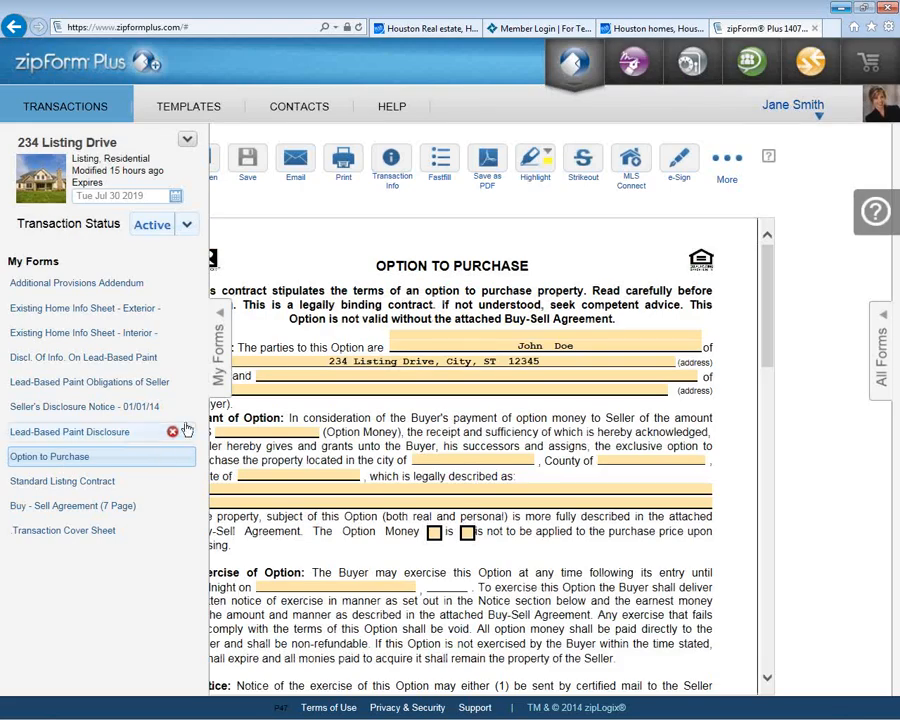
{"action": "left_click", "coordinate": [218, 386]}
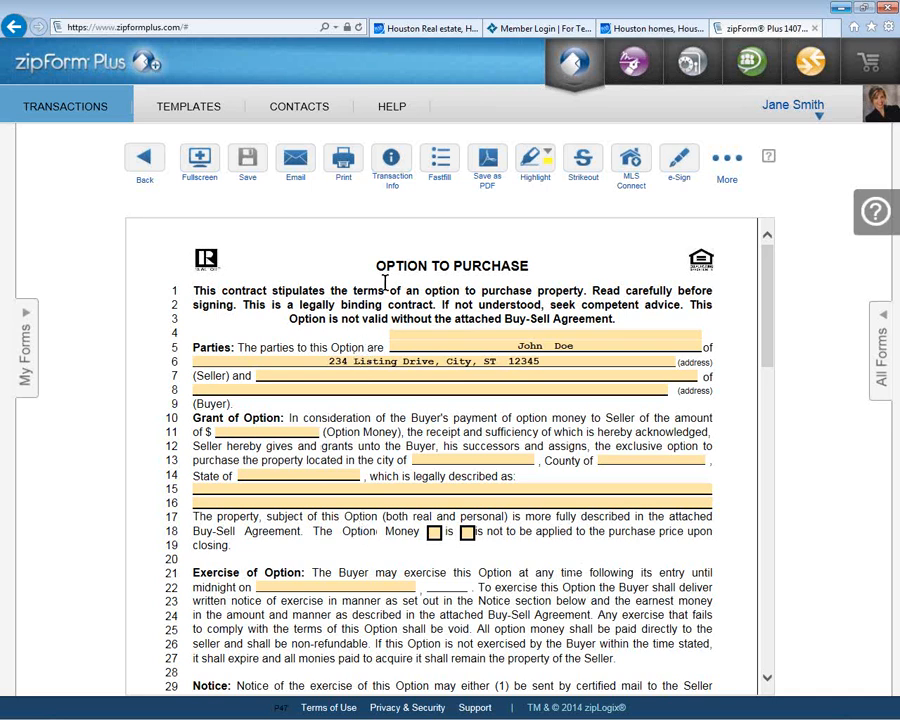
Step: Scroll through the Option to Purchase Fastfill field summary, then go back to the full form with My Forms shown
{"action": "left_click", "coordinate": [440, 168]}
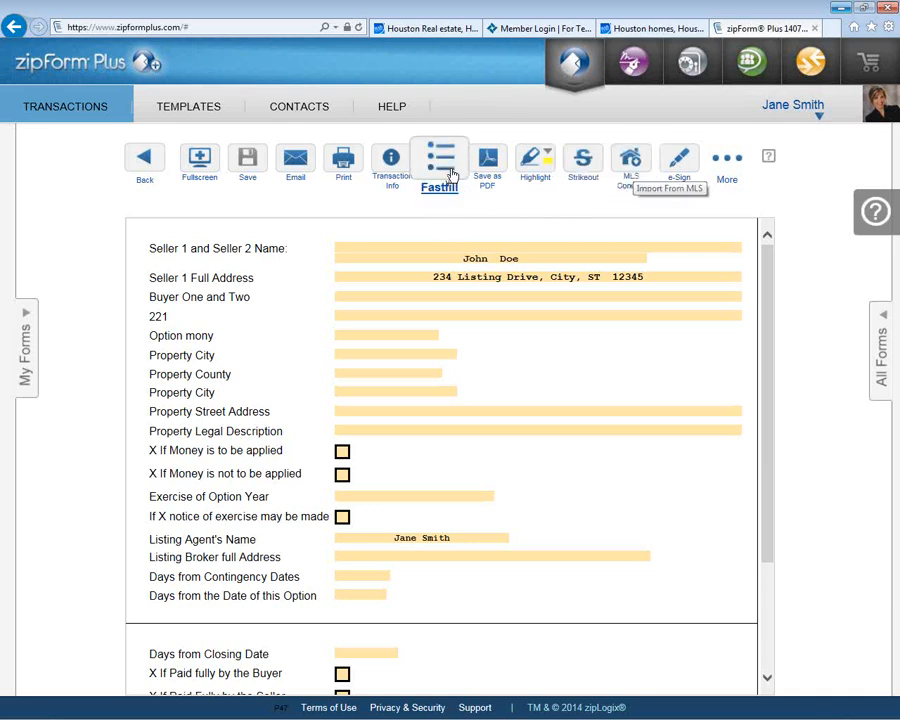
{"action": "scroll", "coordinate": [458, 516], "scroll_direction": "down", "scroll_amount": 3}
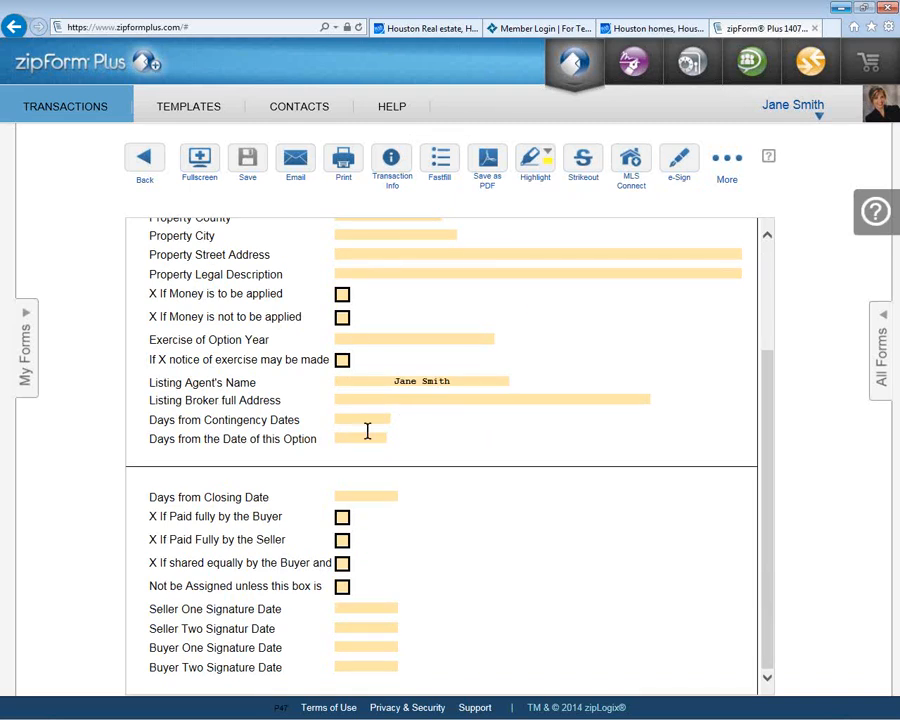
{"action": "left_click", "coordinate": [26, 378]}
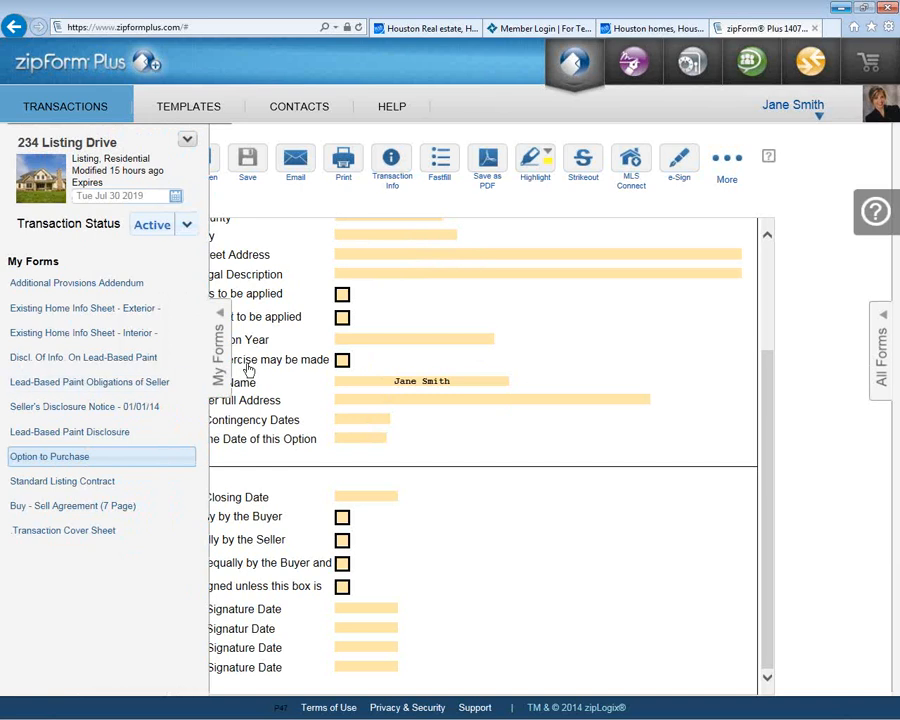
{"action": "left_click", "coordinate": [445, 170]}
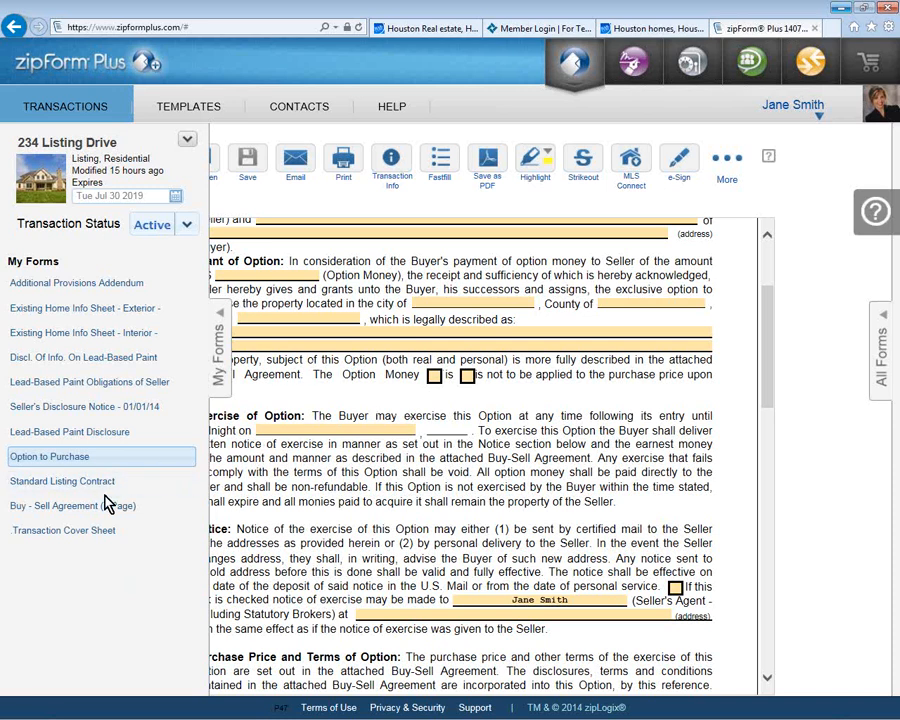
Step: Open the Buy - Sell Agreement and set its Purchase Agreement Date to September 17, 2014 in Fastfill
{"action": "left_click", "coordinate": [104, 506]}
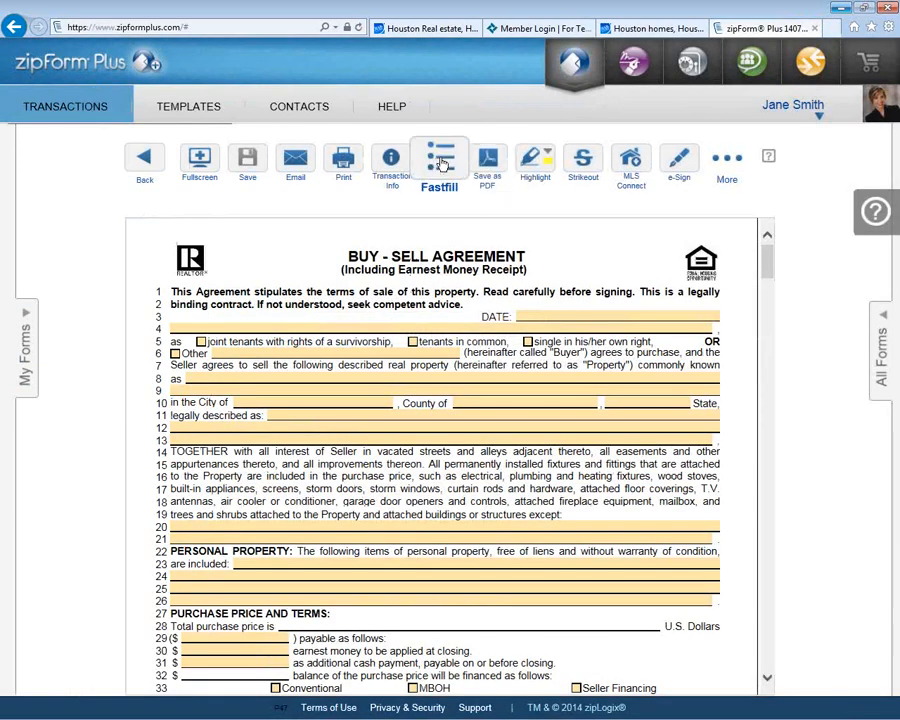
{"action": "left_click", "coordinate": [437, 163]}
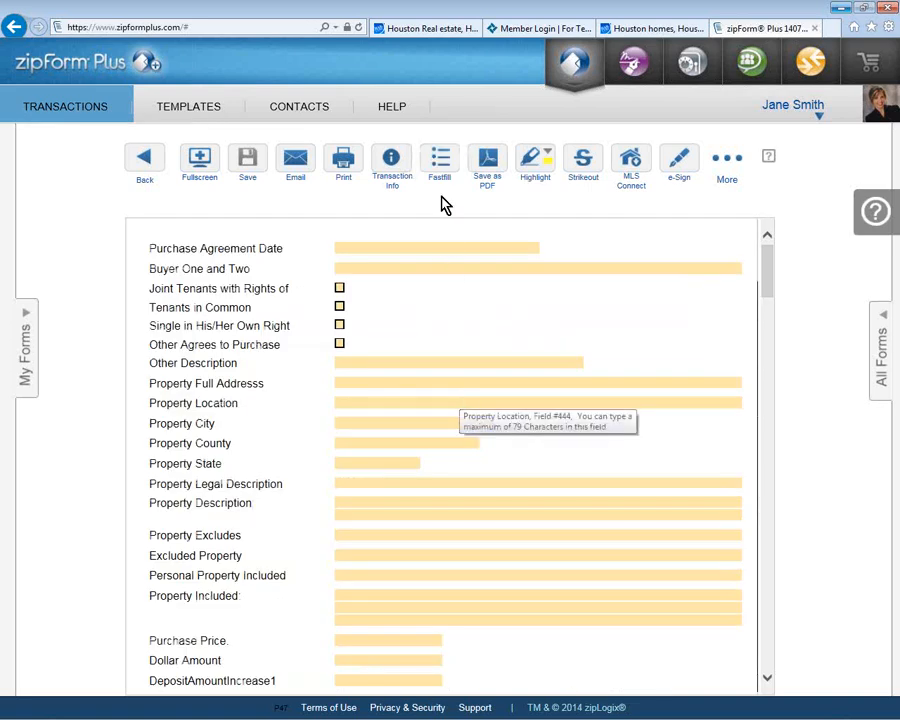
{"action": "left_click", "coordinate": [430, 247]}
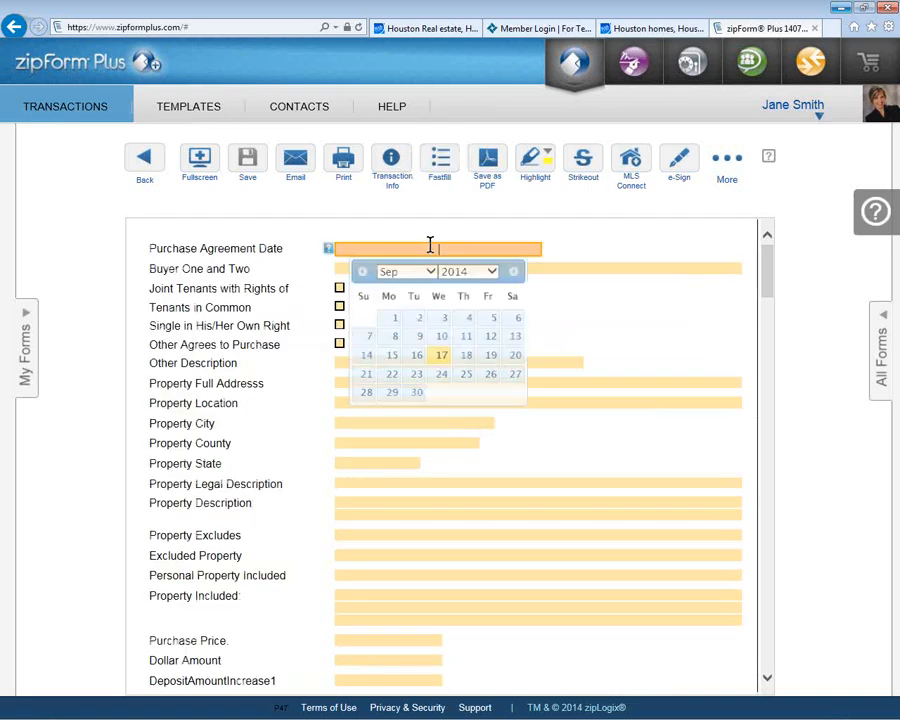
{"action": "left_click", "coordinate": [440, 360]}
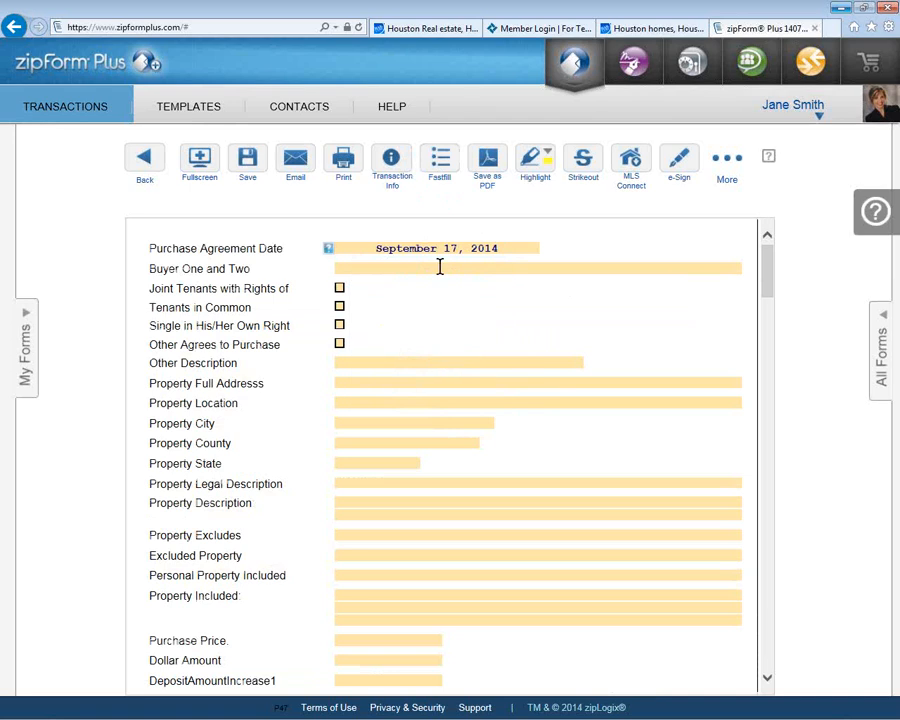
{"action": "left_click", "coordinate": [443, 168]}
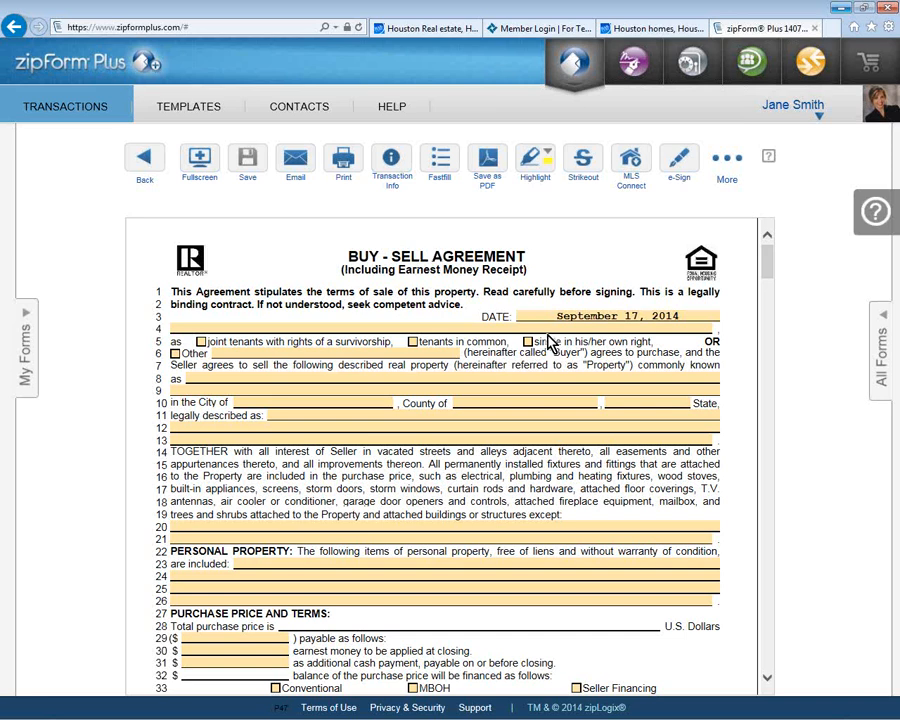
Step: Look over the Seller's Disclosure Notice and Lead-Based Paint Disclosure forms in My Forms
{"action": "left_click", "coordinate": [28, 373]}
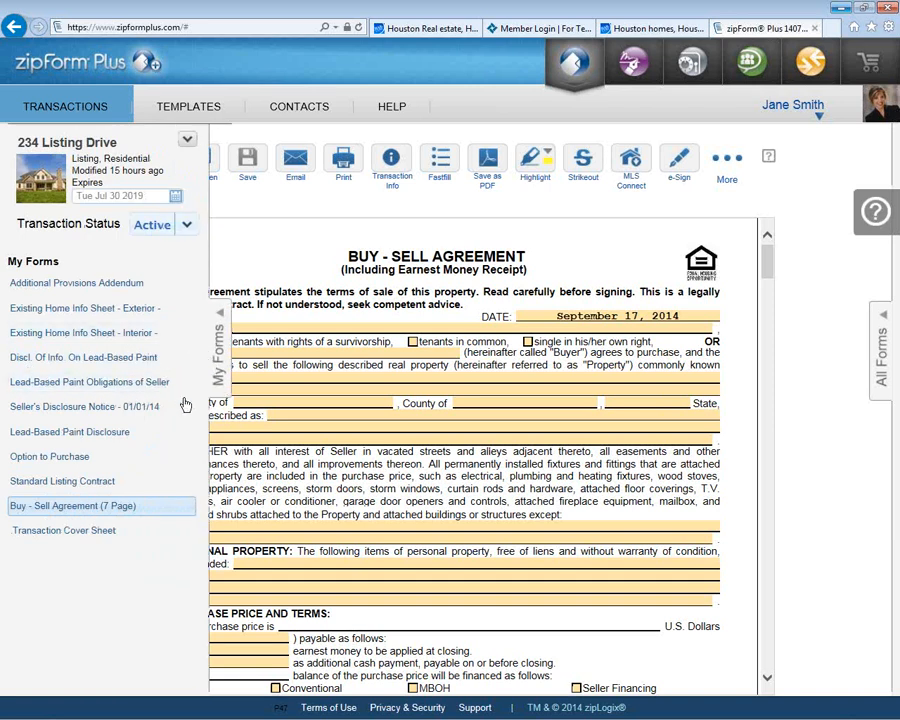
{"action": "left_click", "coordinate": [96, 410]}
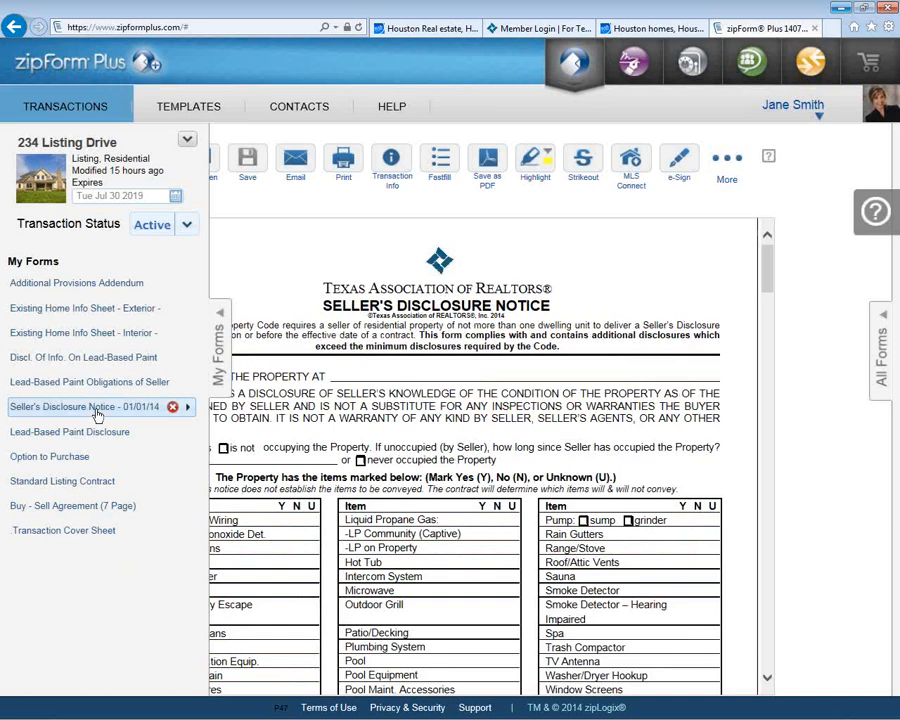
{"action": "left_click", "coordinate": [91, 439]}
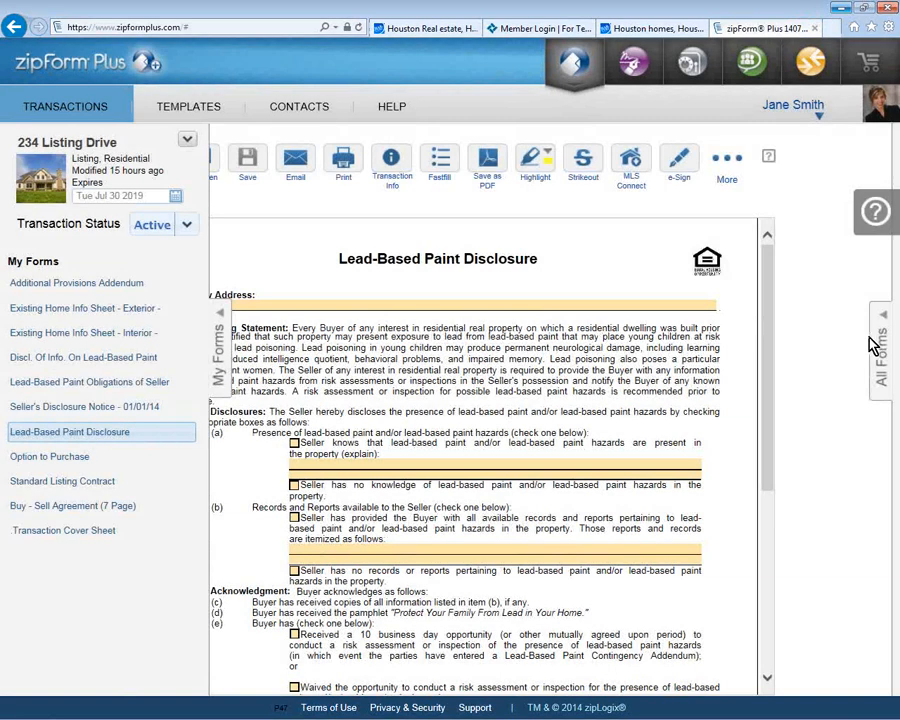
Step: Add the Counter Offer form from All Forms and collapse the My Forms panel
{"action": "left_click", "coordinate": [874, 345]}
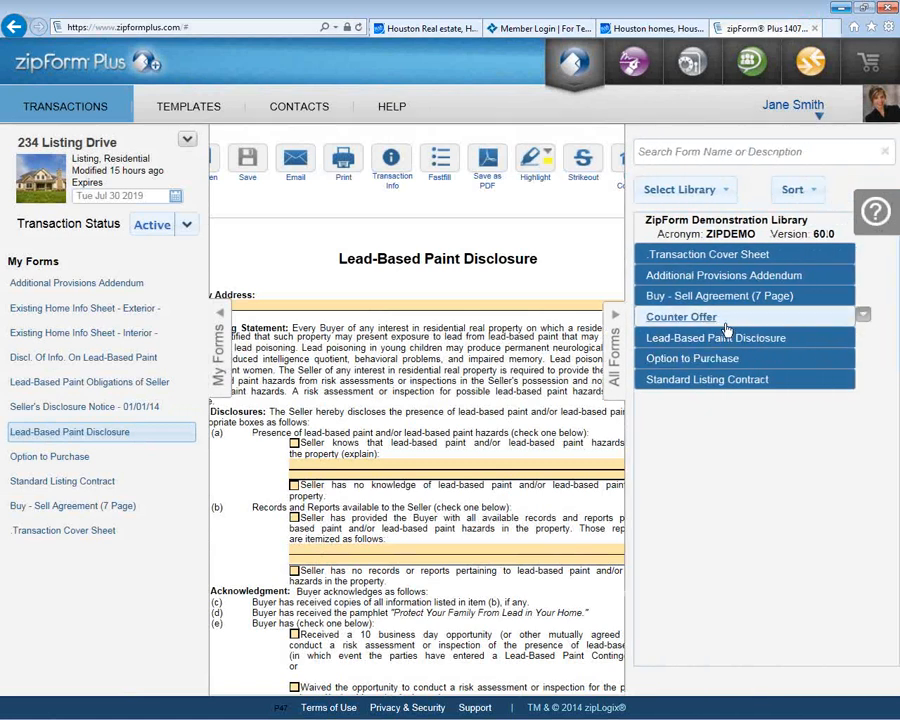
{"action": "left_click", "coordinate": [696, 318]}
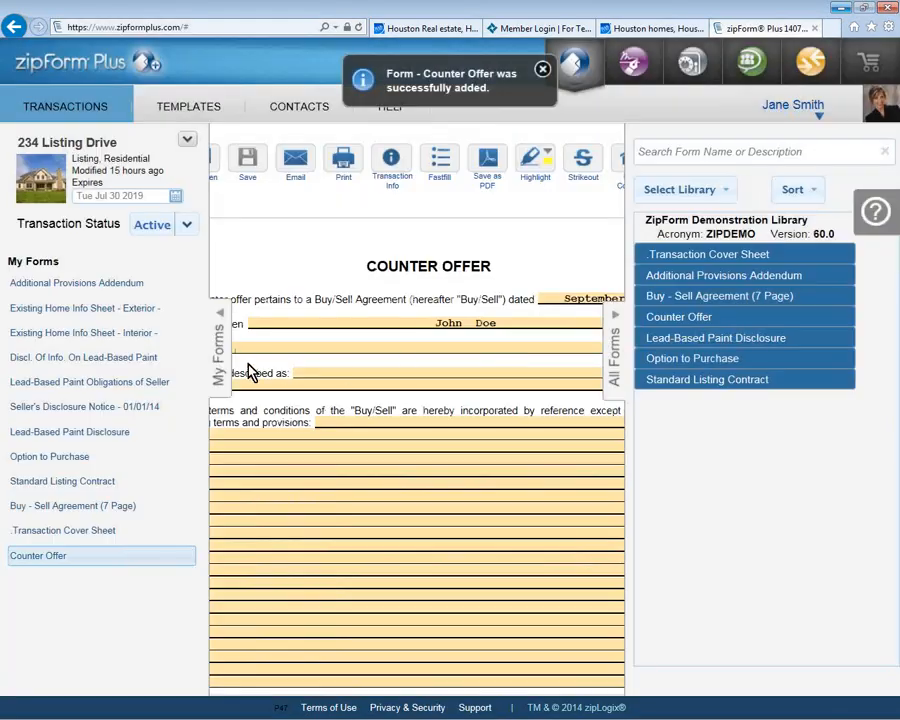
{"action": "left_click", "coordinate": [222, 366]}
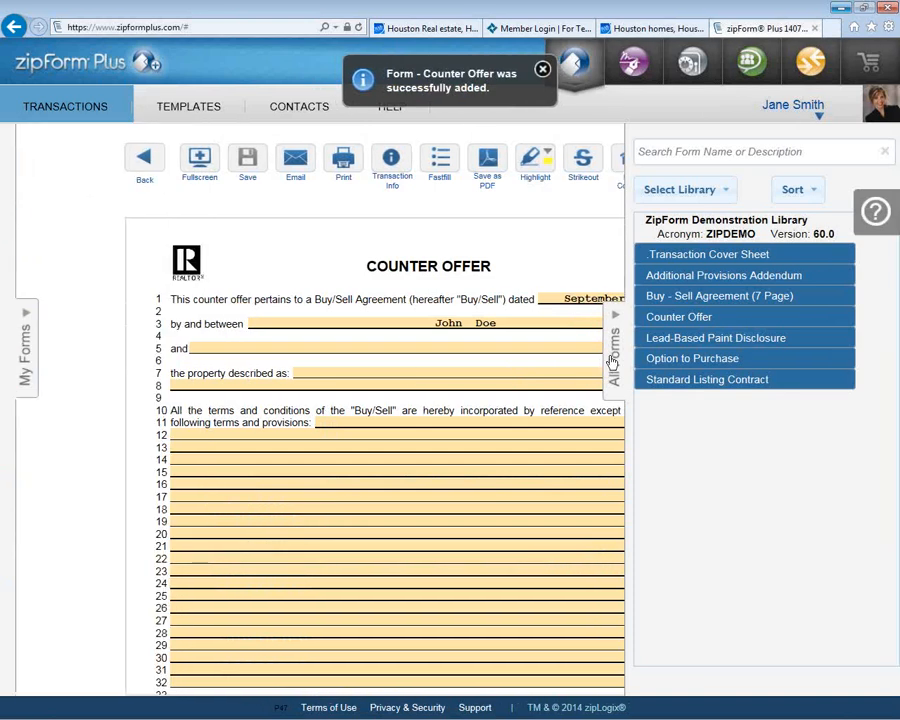
Step: Close the forms library and start editing the Counter Offer's line 11 terms and provisions field
{"action": "left_click", "coordinate": [612, 362]}
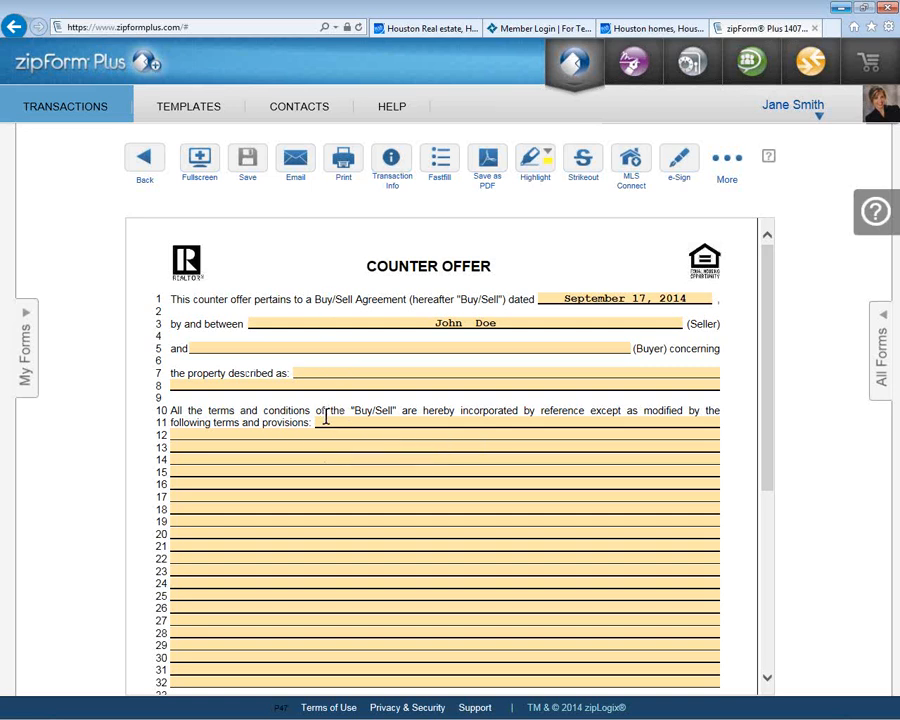
{"action": "left_click", "coordinate": [325, 422]}
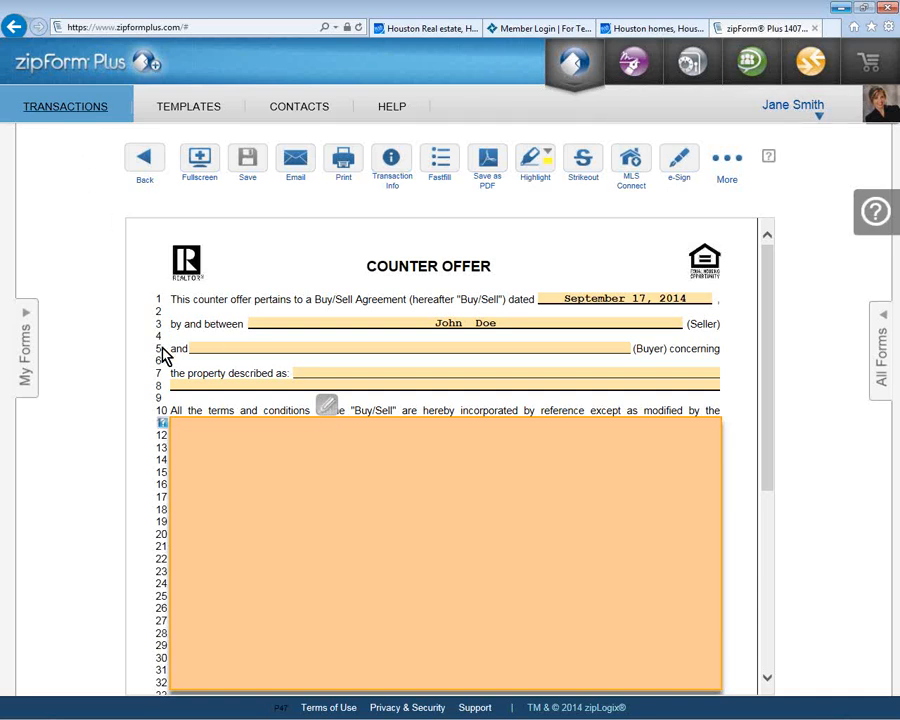
Step: Insert the agent's Addendums / Listing Price Clause into terms and provisions, then reopen the field's text options
{"action": "left_click", "coordinate": [323, 416]}
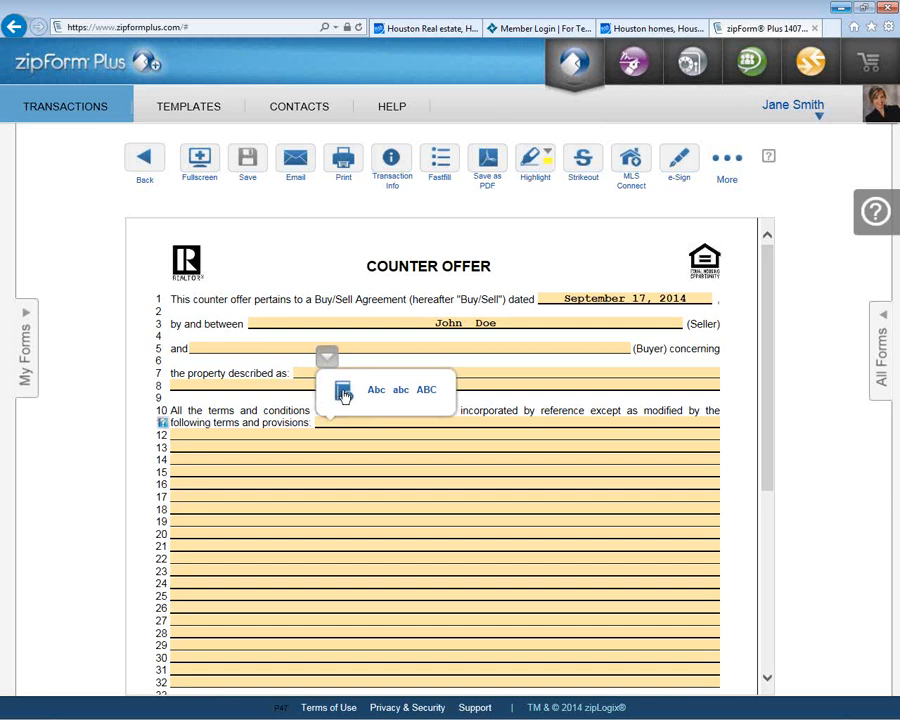
{"action": "left_click", "coordinate": [343, 397]}
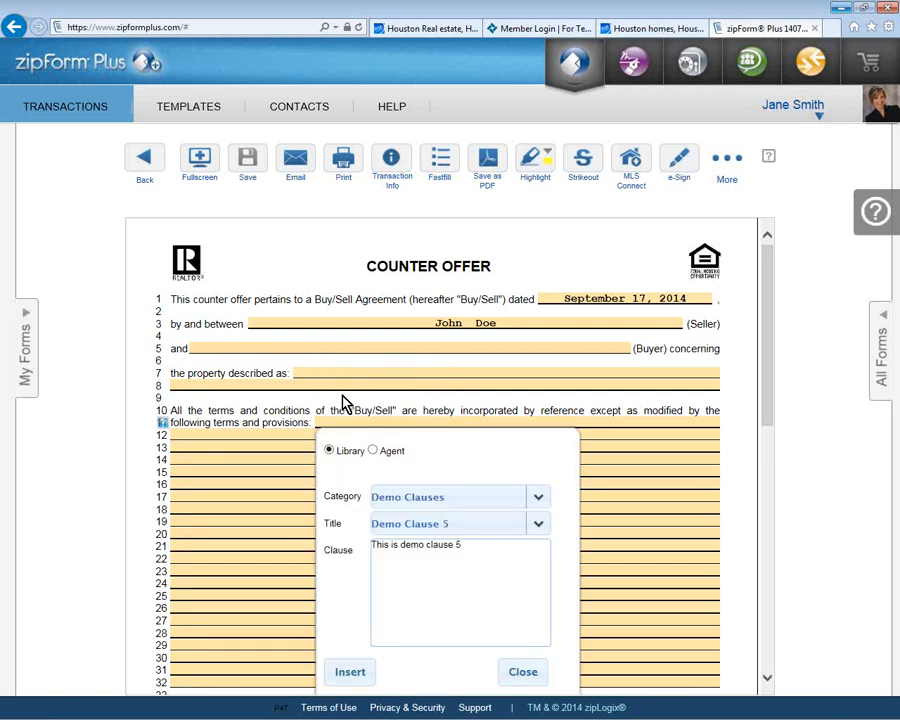
{"action": "left_click", "coordinate": [373, 451]}
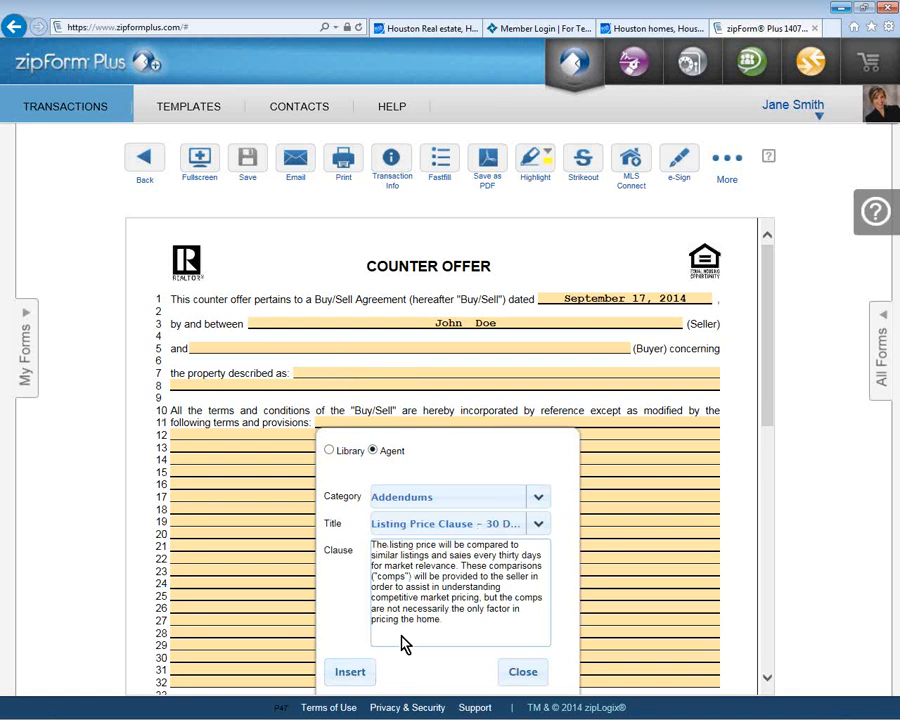
{"action": "left_click", "coordinate": [352, 668]}
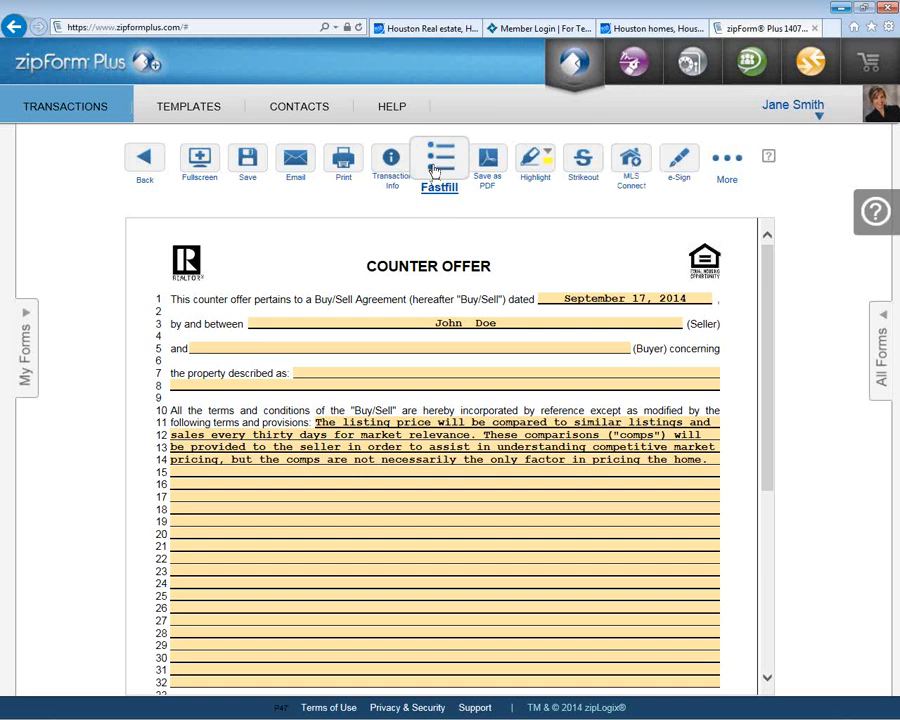
{"action": "left_click", "coordinate": [338, 436]}
{"action": "left_click", "coordinate": [324, 406]}
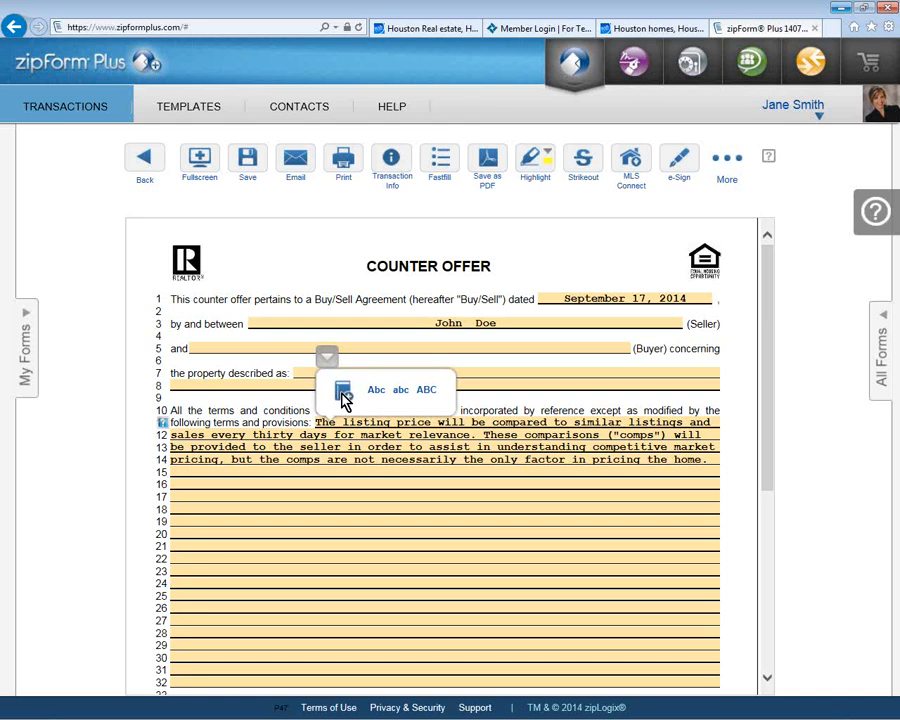
{"action": "left_click", "coordinate": [343, 392]}
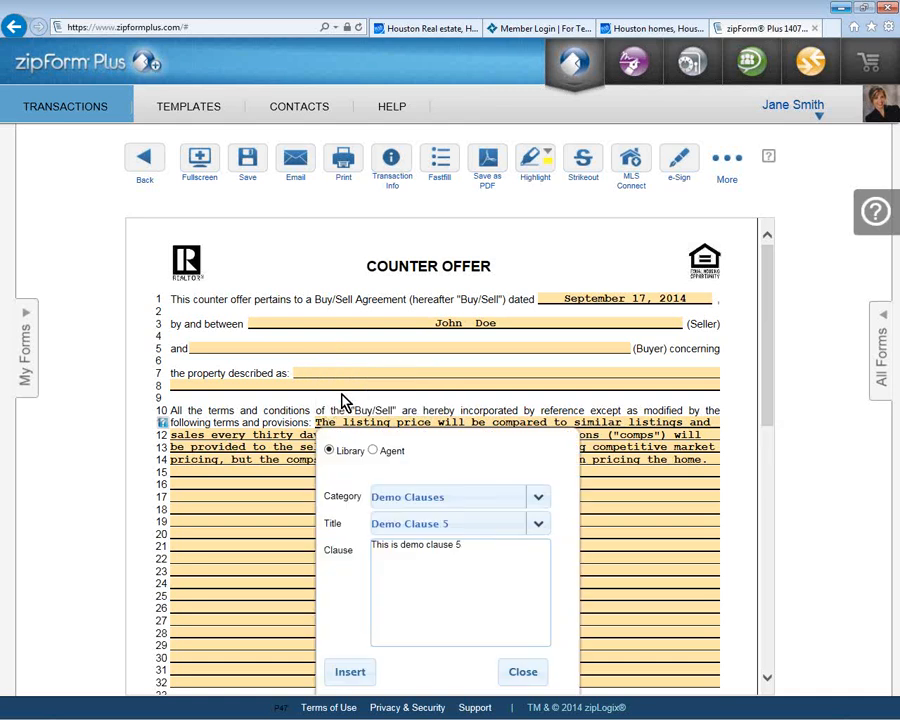
{"action": "left_click", "coordinate": [372, 450]}
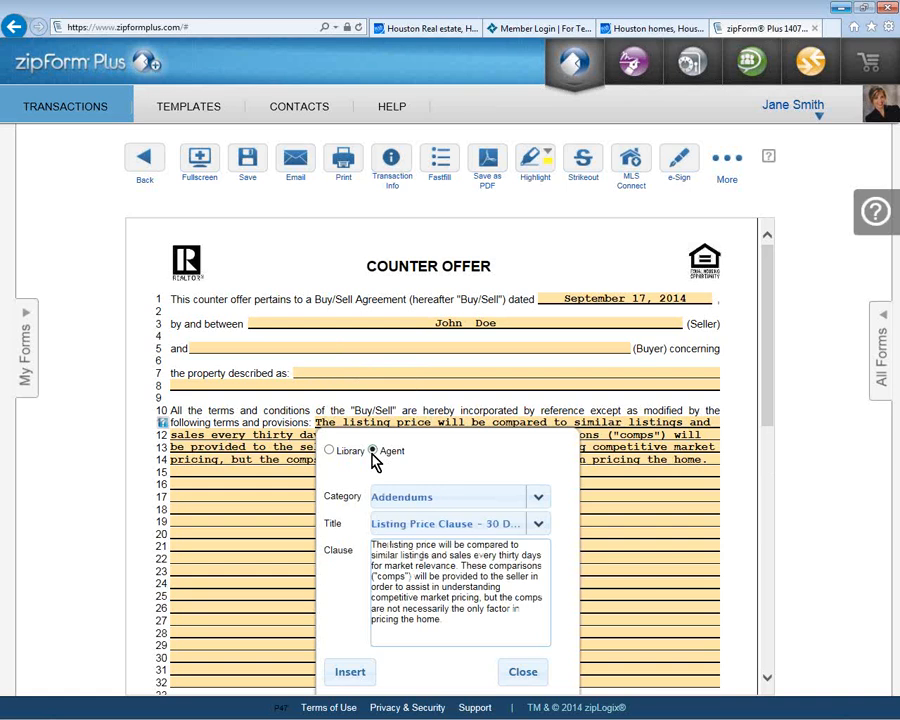
{"action": "left_click", "coordinate": [539, 524]}
{"action": "left_click", "coordinate": [532, 560]}
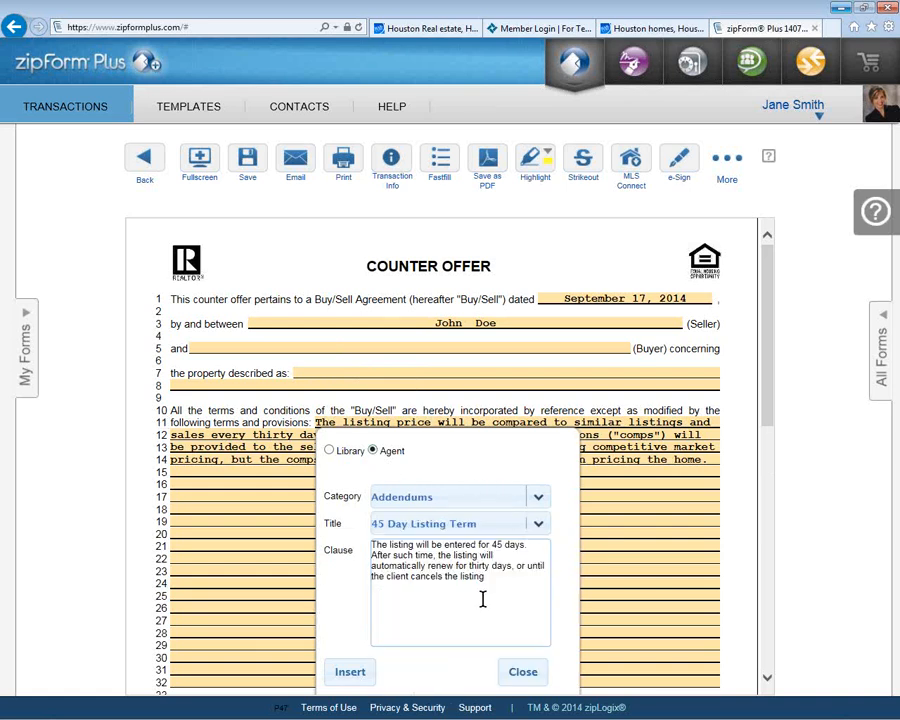
{"action": "left_click", "coordinate": [514, 673]}
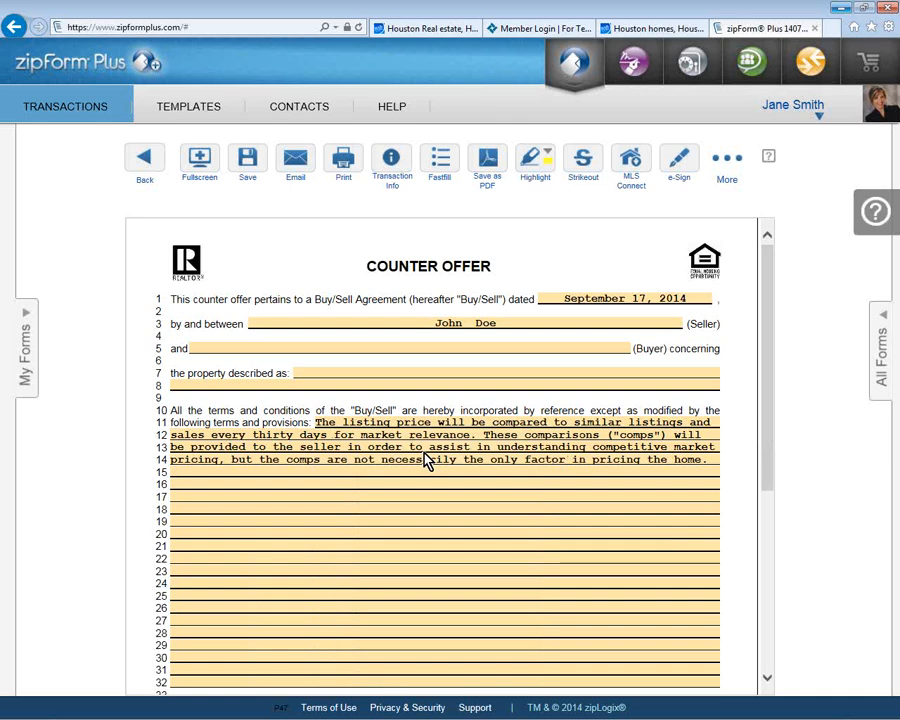
Step: Save the Counter Offer and show the Email dropdown's single-form or multiple-form choices
{"action": "left_click", "coordinate": [249, 168]}
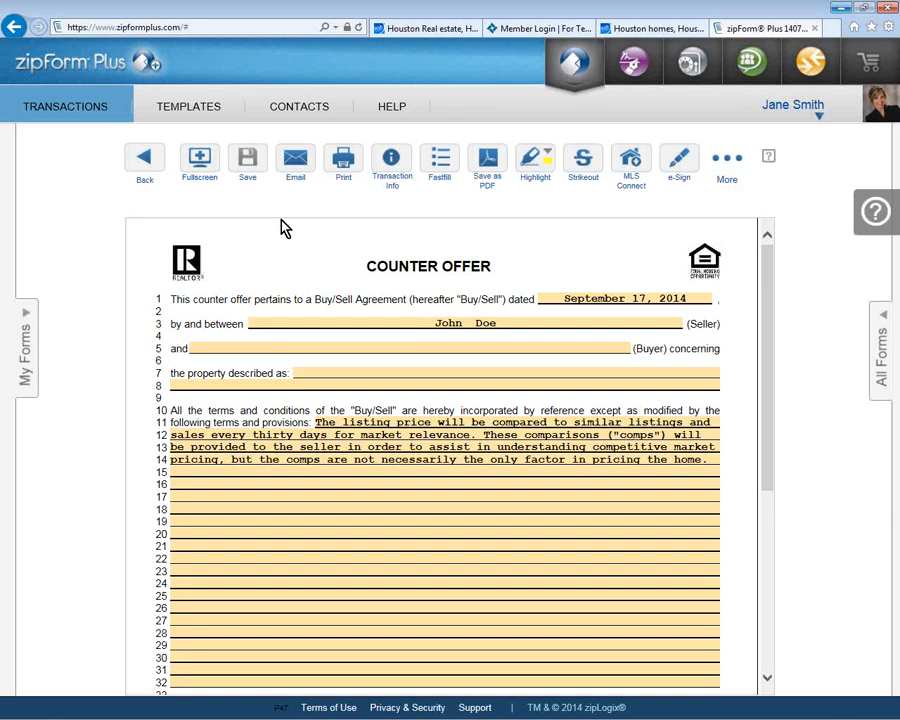
{"action": "left_click", "coordinate": [303, 162]}
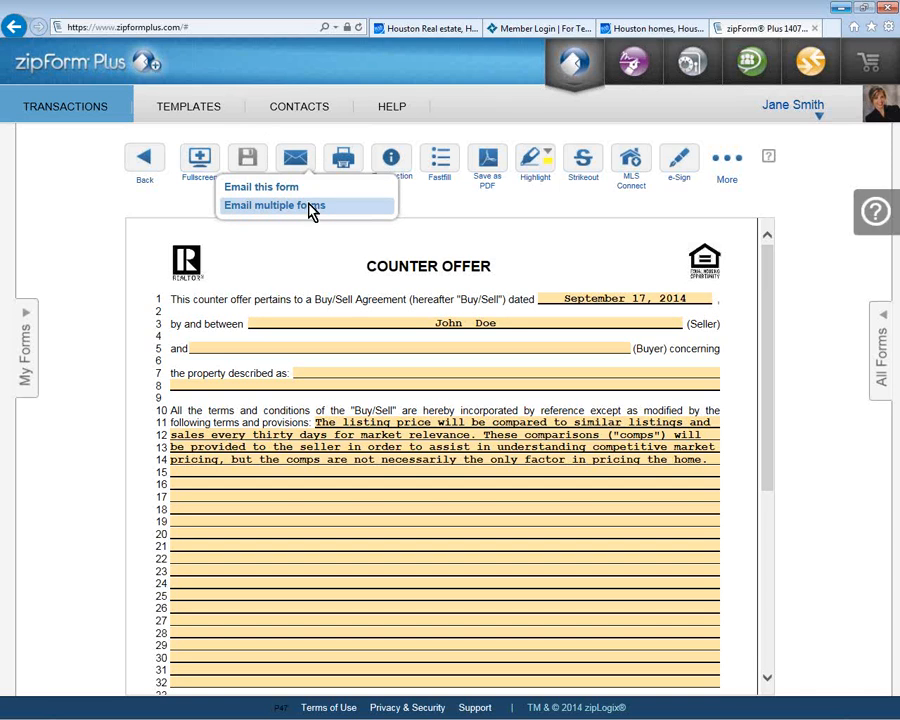
Step: Email multiple forms, ticking both lead-based paint disclosures, Option to Purchase, Existing Home Info Sheet - Interior and Seller's Disclosure Notice
{"action": "left_click", "coordinate": [312, 207]}
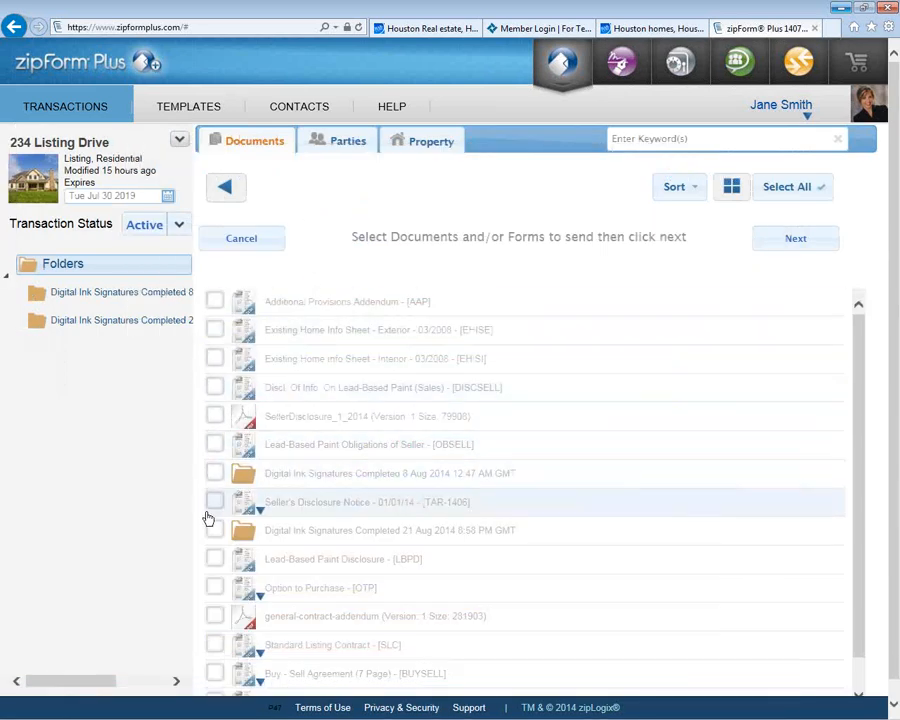
{"action": "left_click", "coordinate": [213, 561]}
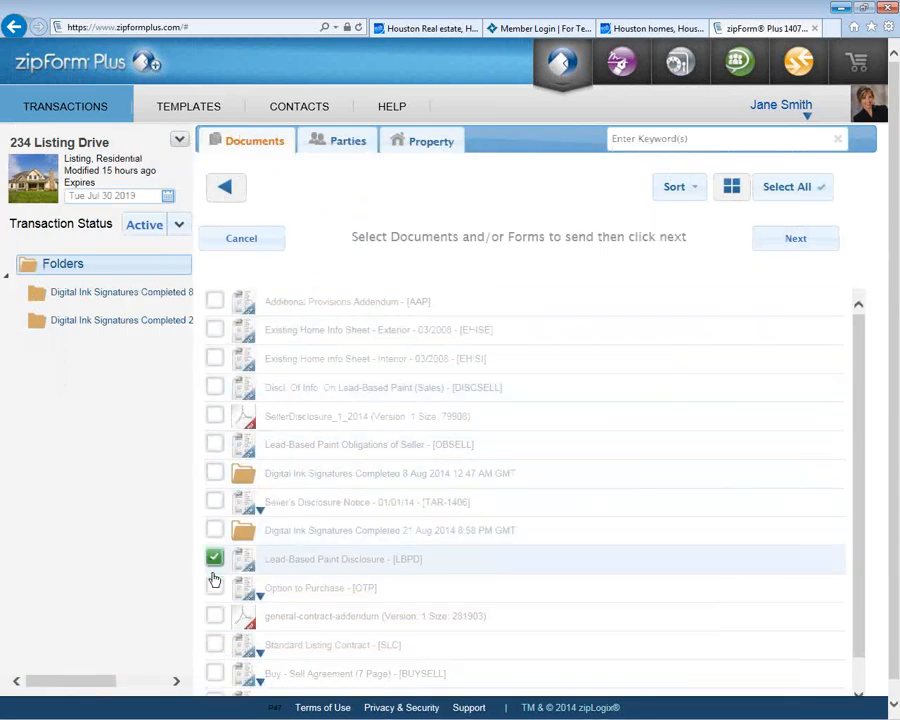
{"action": "left_click", "coordinate": [214, 589]}
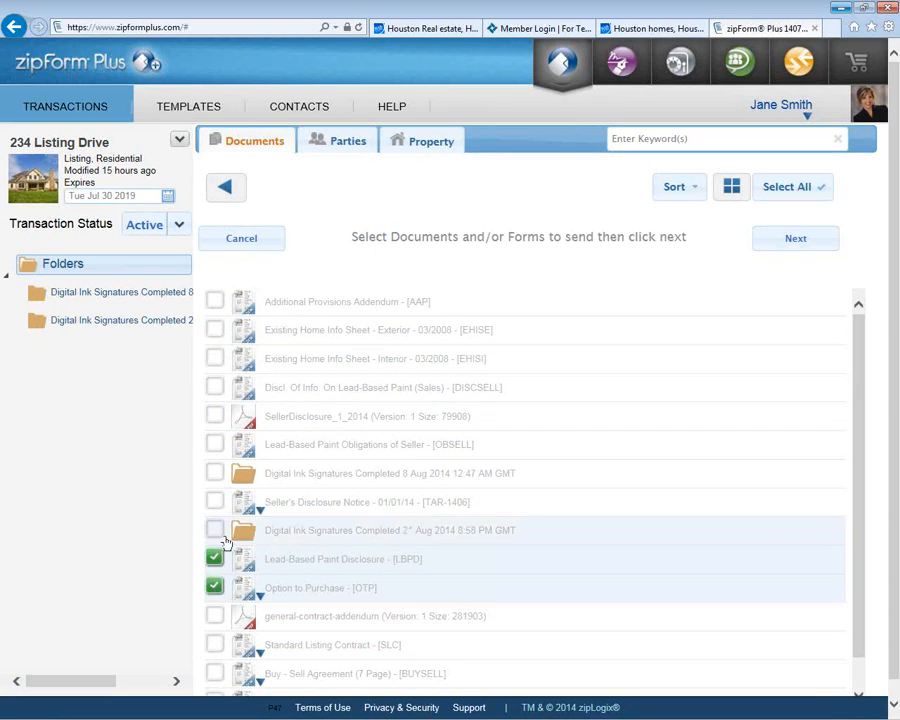
{"action": "left_click", "coordinate": [219, 396]}
{"action": "left_click", "coordinate": [217, 362]}
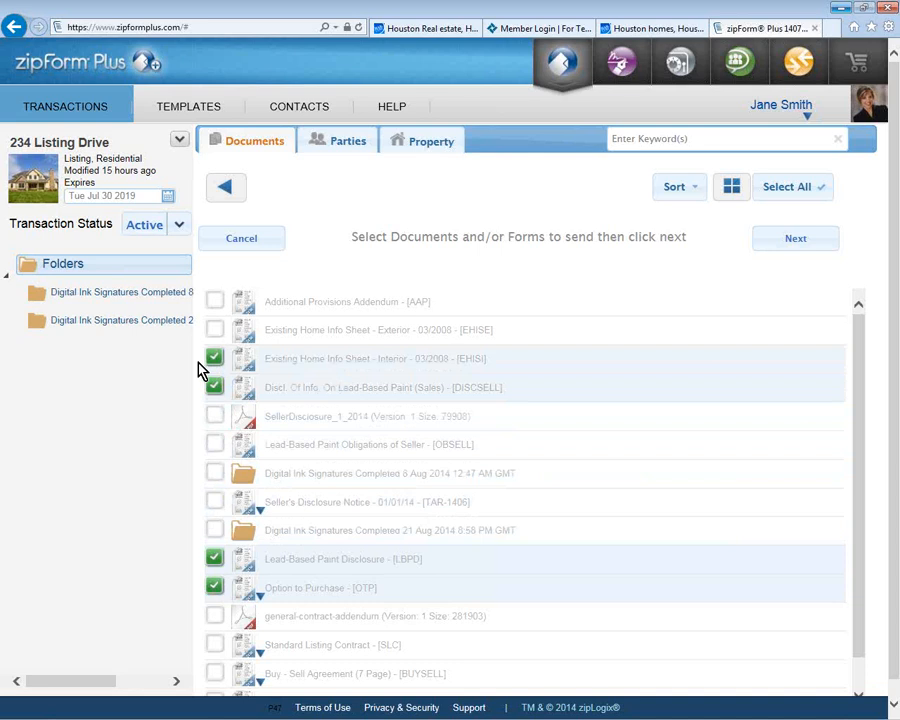
{"action": "left_click", "coordinate": [731, 188]}
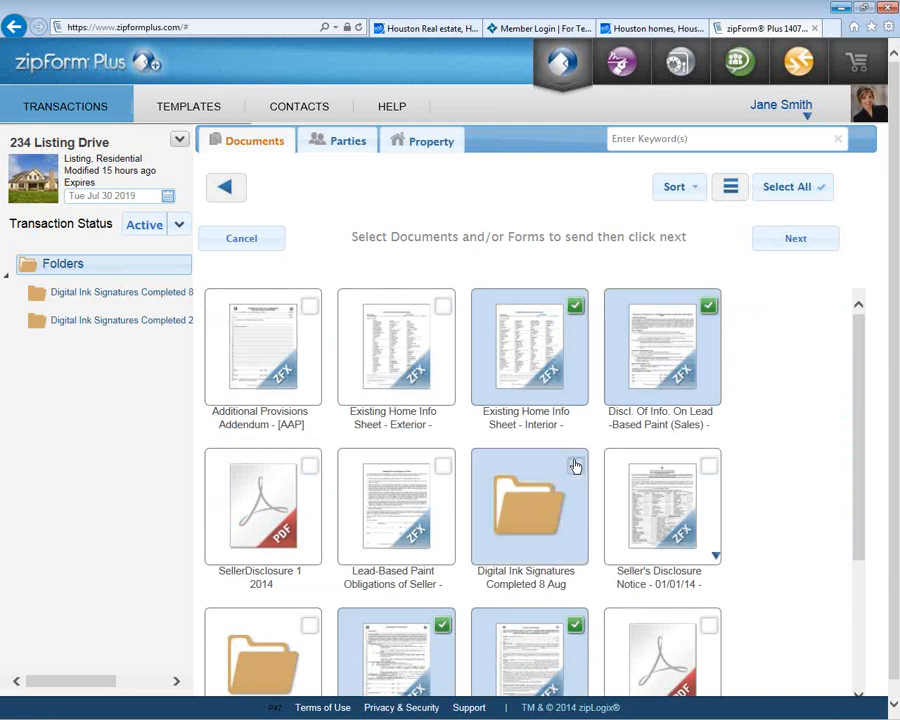
{"action": "left_click", "coordinate": [707, 469]}
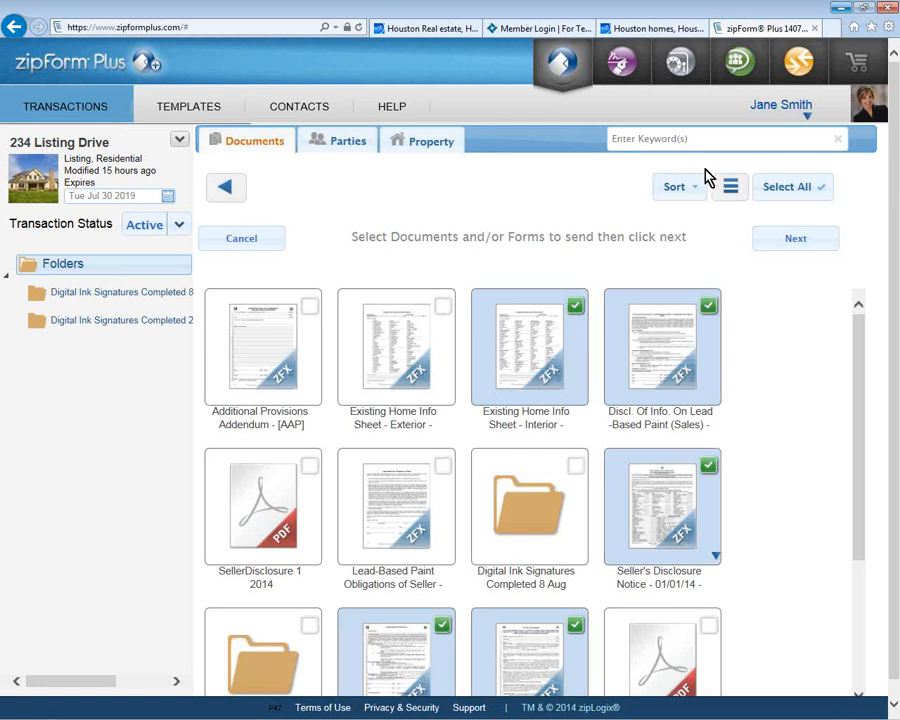
Step: Continue to the email form and move Discl. Of Info. On Lead-Based Paint to second attachment
{"action": "left_click", "coordinate": [770, 243]}
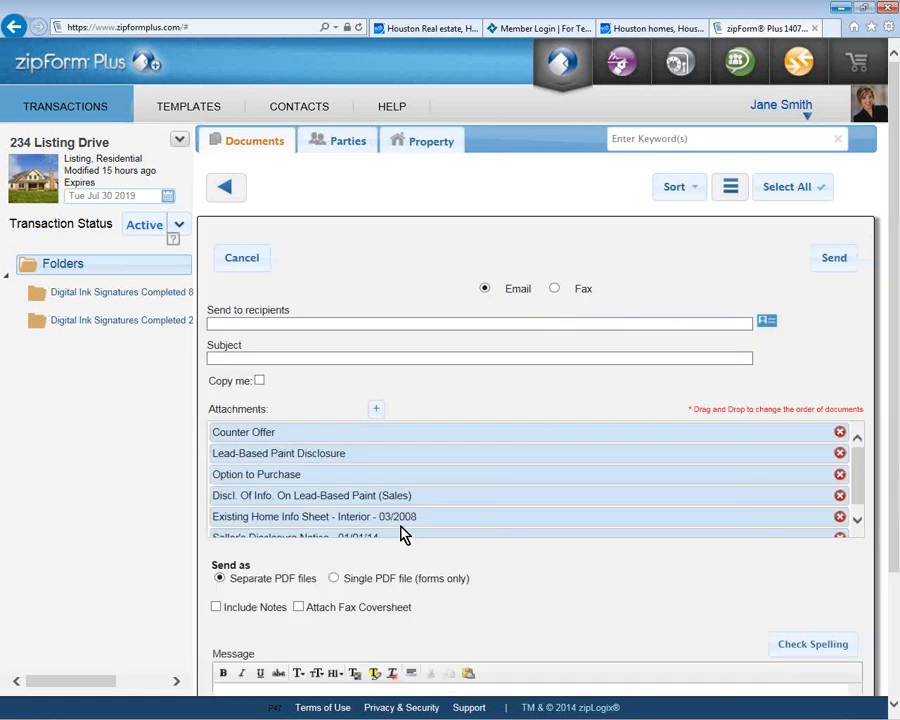
{"action": "mouse_move", "coordinate": [322, 492]}
{"action": "left_mouse_down"}
{"action": "mouse_move", "coordinate": [315, 432]}
{"action": "mouse_move", "coordinate": [321, 436]}
{"action": "left_mouse_up"}
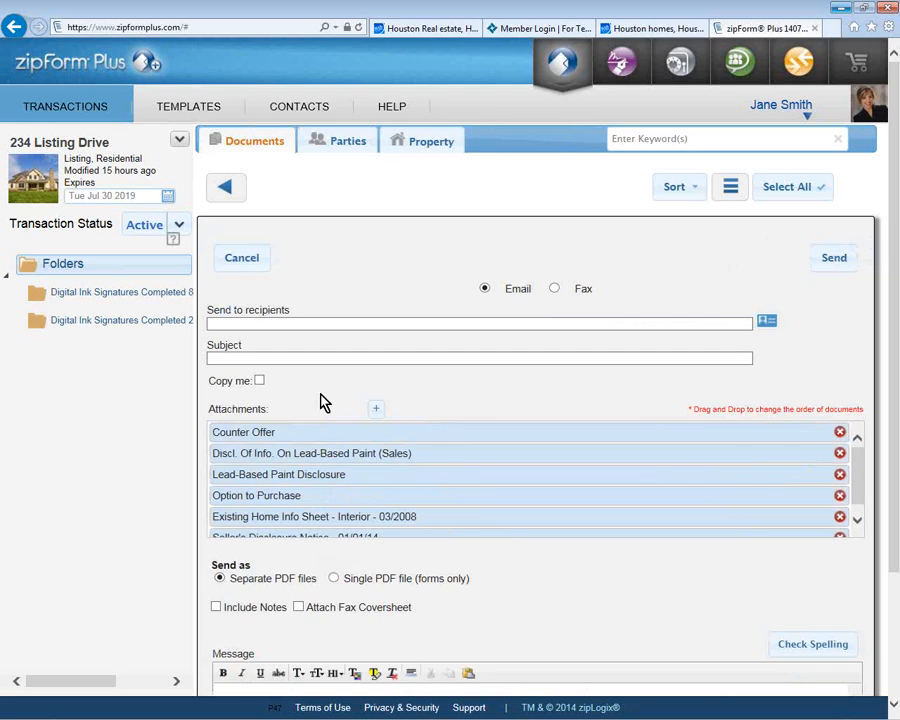
{"action": "left_click", "coordinate": [316, 328]}
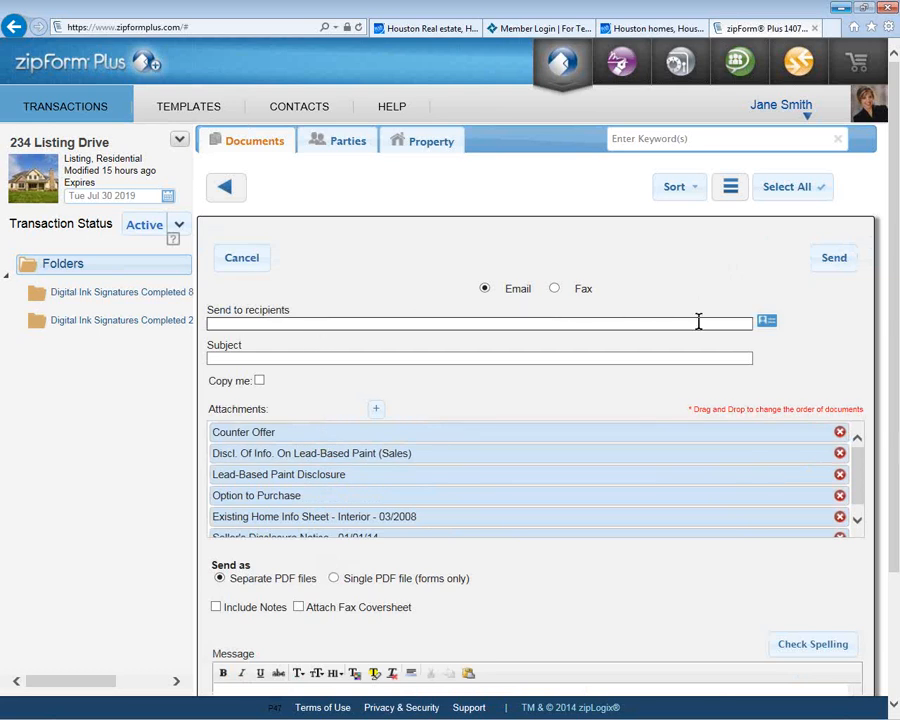
Step: Add two contacts from the address book as the email's recipients
{"action": "left_click", "coordinate": [766, 323]}
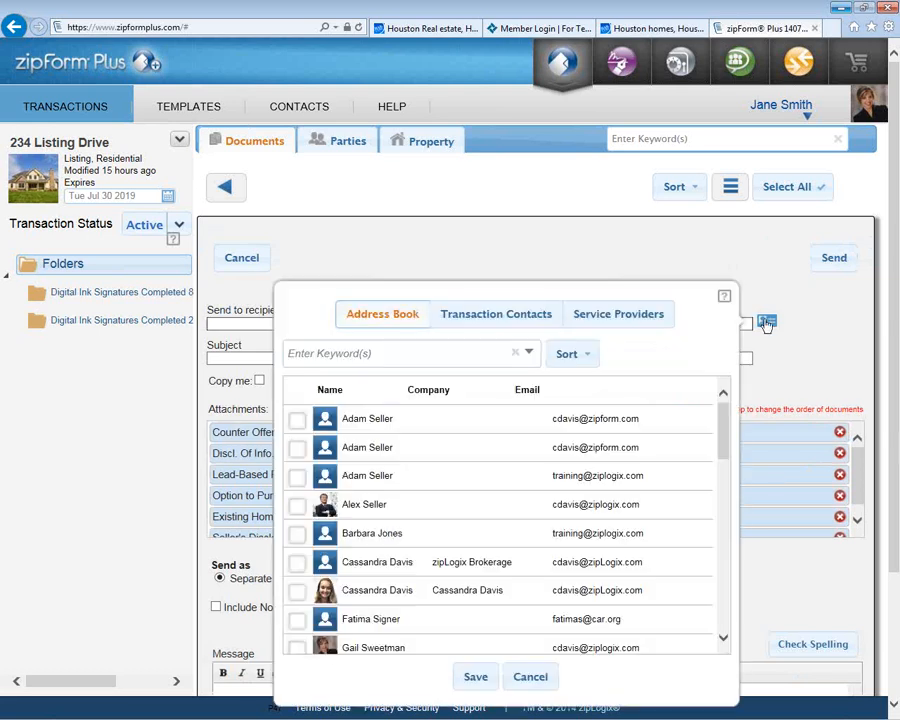
{"action": "left_click", "coordinate": [298, 421]}
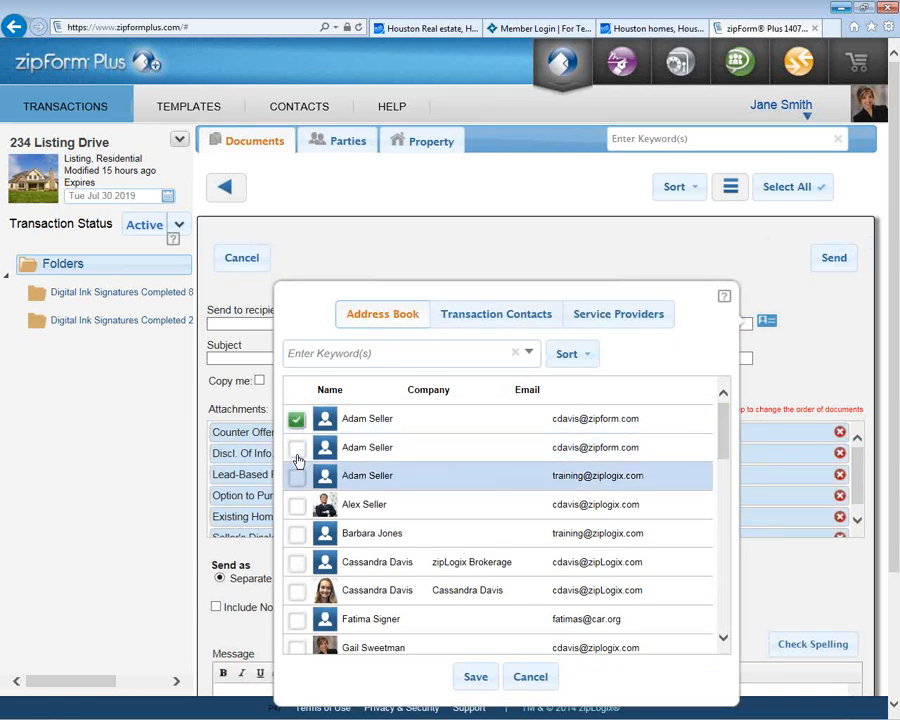
{"action": "left_click", "coordinate": [296, 504]}
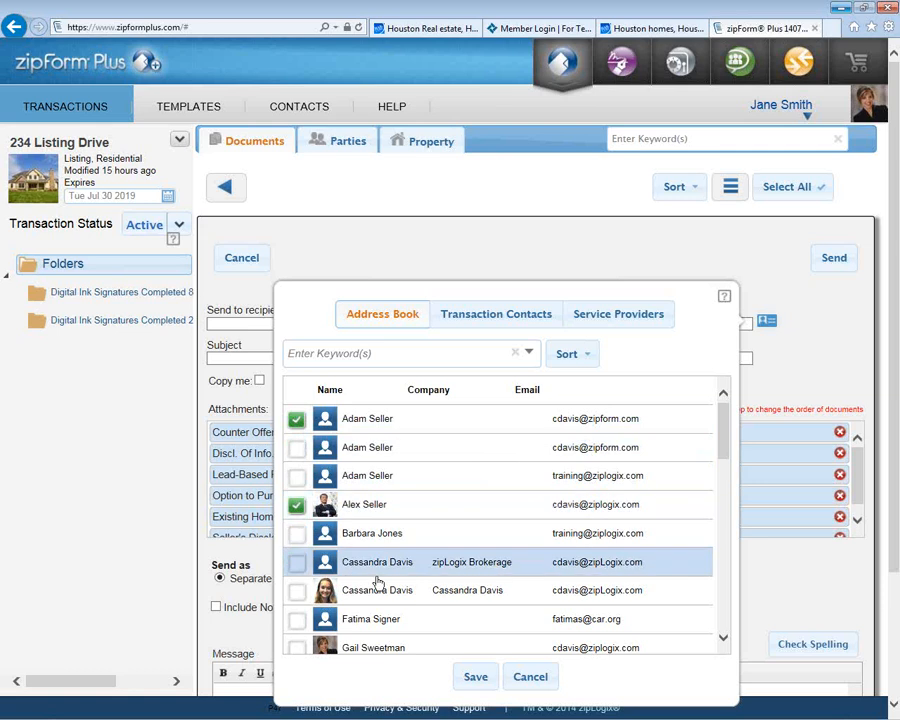
{"action": "left_click", "coordinate": [476, 678]}
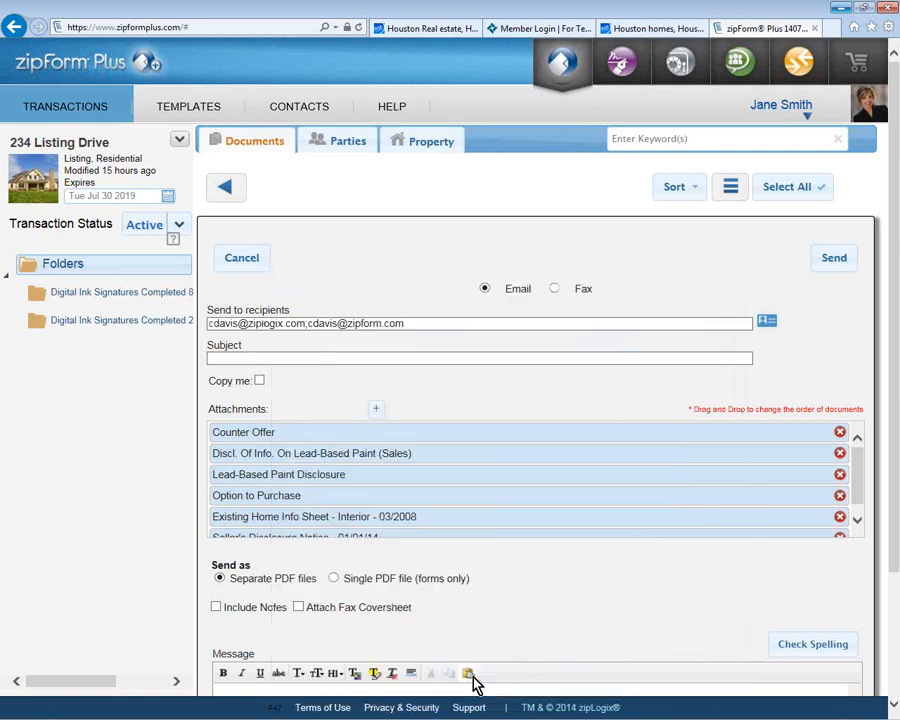
{"action": "left_click", "coordinate": [341, 358]}
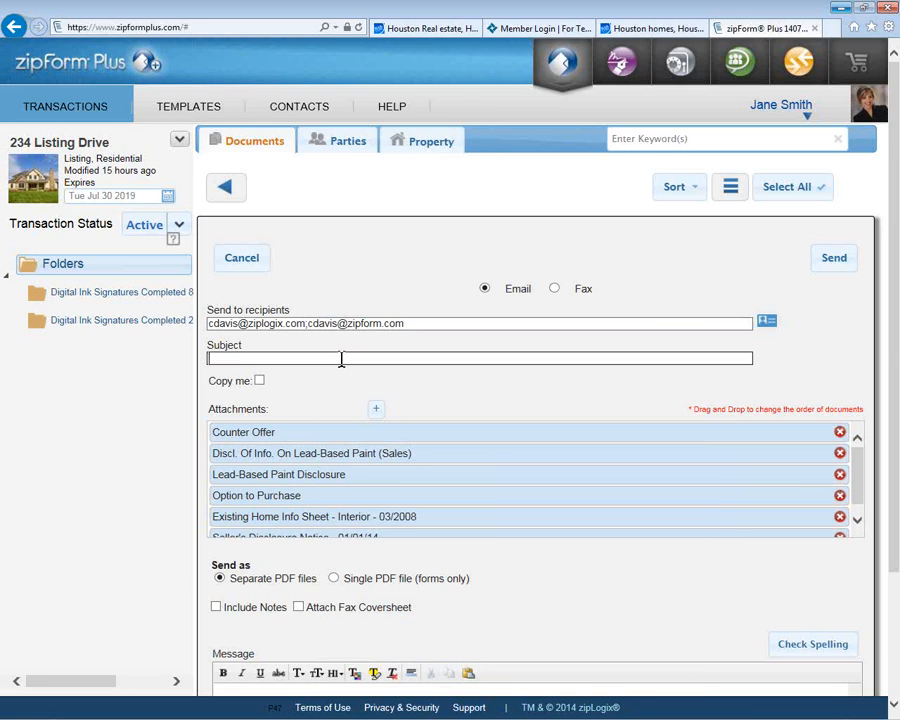
Step: Enter the subject 'Purchase offer for your review' and tick Copy me
{"action": "type", "text": "Purchase offer for your review"}
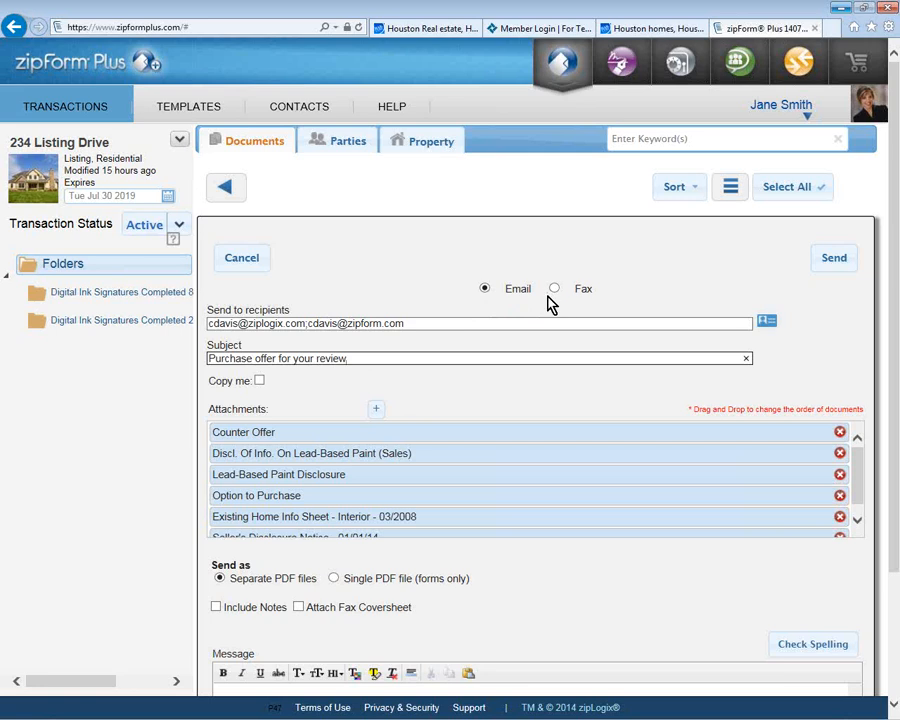
{"action": "left_click", "coordinate": [259, 381]}
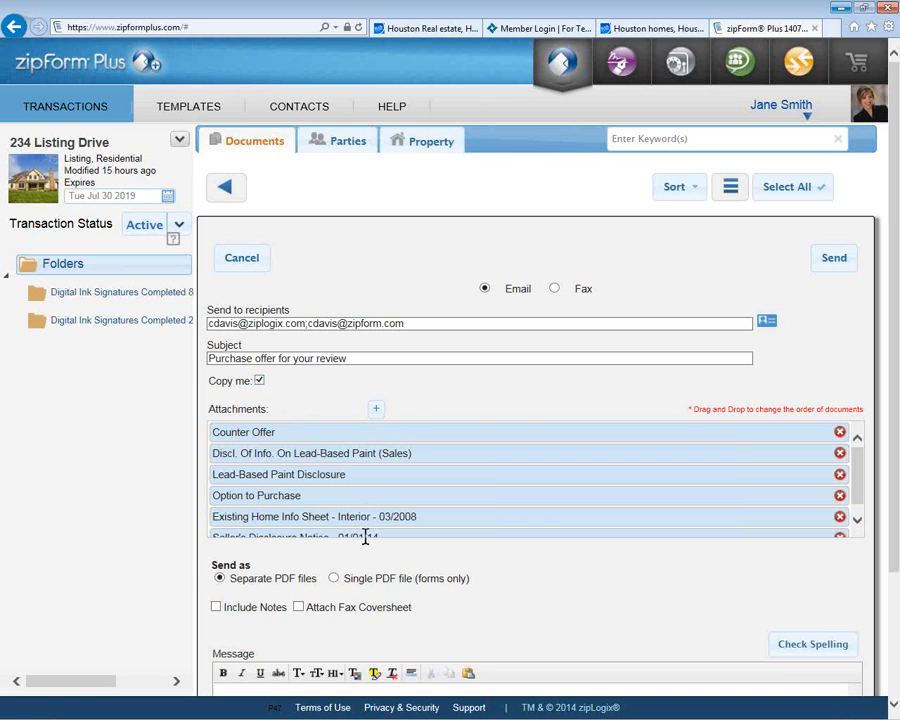
{"action": "scroll", "coordinate": [341, 561], "scroll_direction": "down", "scroll_amount": 1}
{"action": "scroll", "coordinate": [336, 556], "scroll_direction": "down", "scroll_amount": 1}
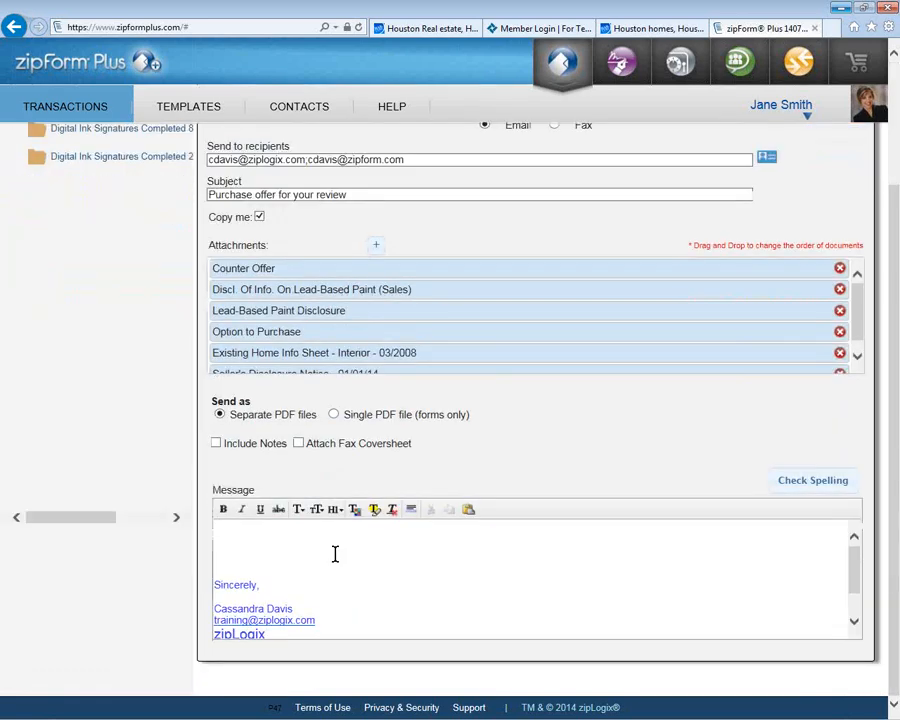
Step: Write 'Please review the attached documents.' as the message, send the email, and return to the documents
{"action": "left_click", "coordinate": [335, 554]}
{"action": "type", "text": "Please review the attached"}
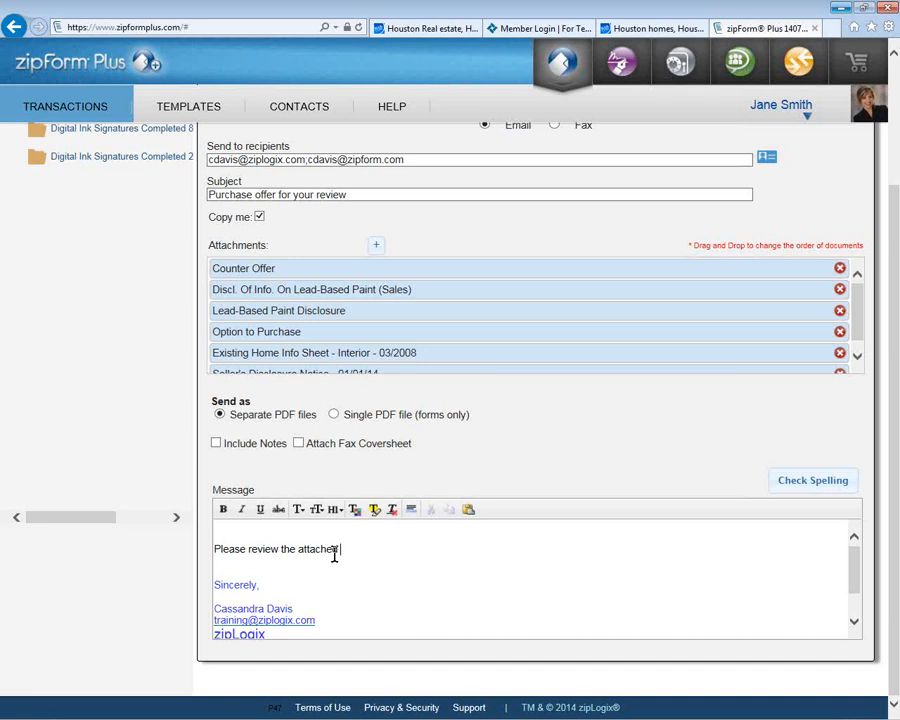
{"action": "type", "text": " documents."}
{"action": "scroll", "coordinate": [334, 555], "scroll_direction": "up", "scroll_amount": 3}
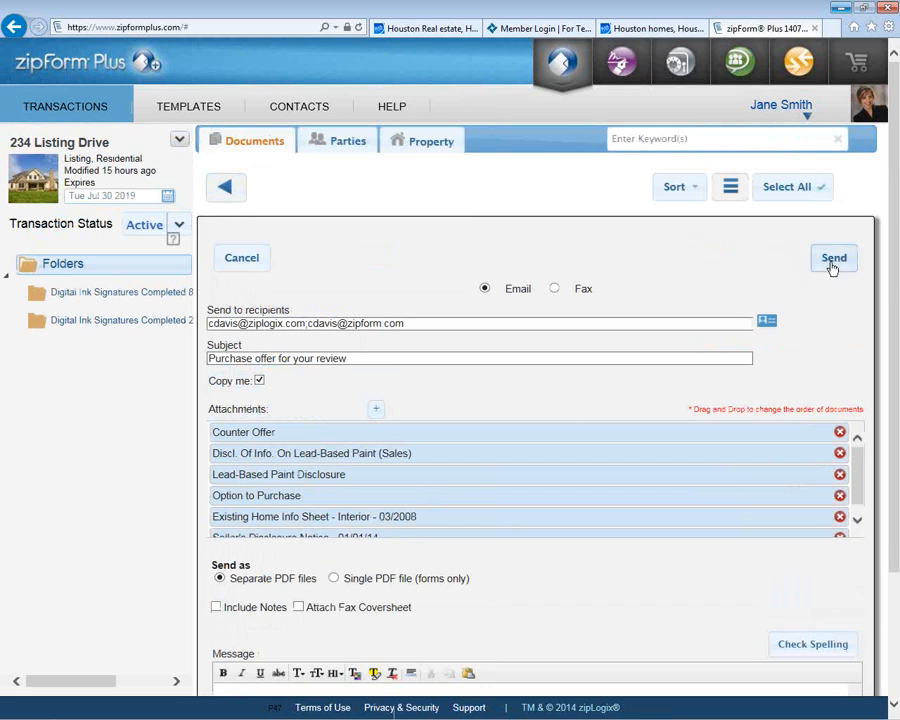
{"action": "left_click", "coordinate": [833, 262]}
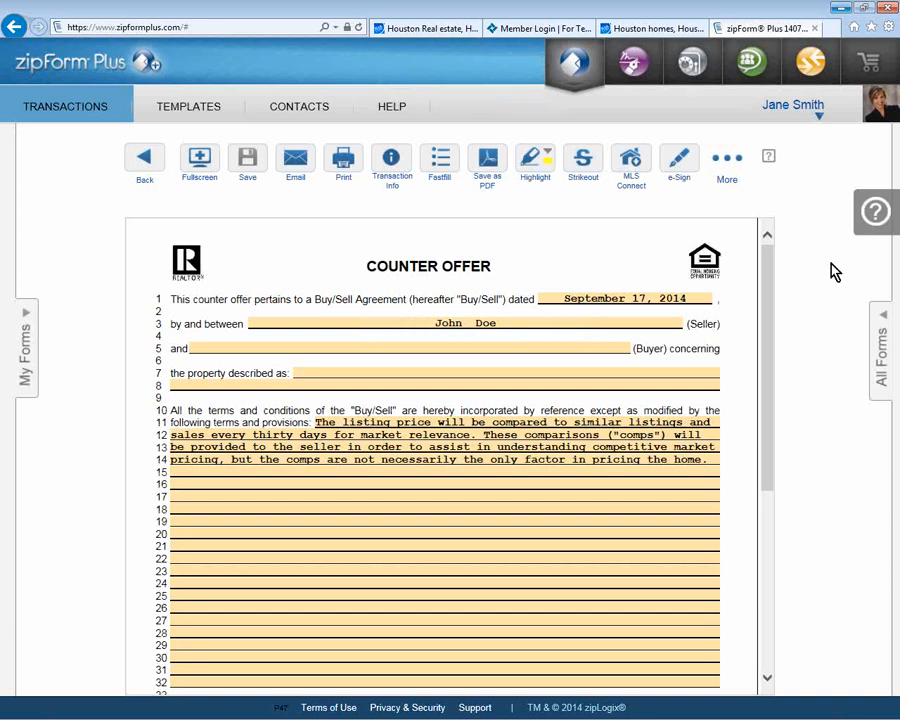
{"action": "left_click", "coordinate": [141, 161]}
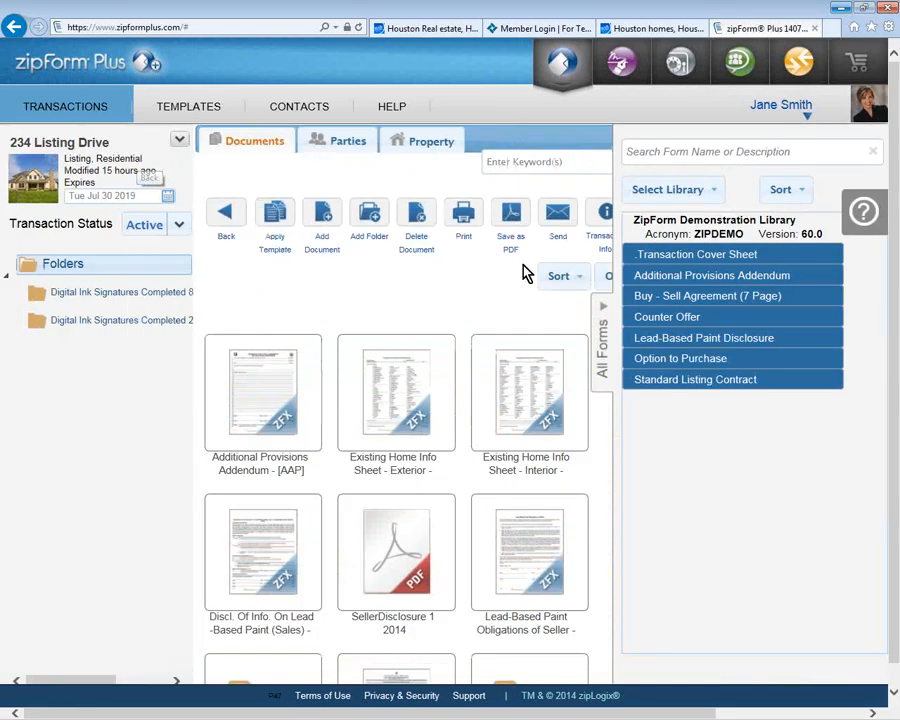
Step: Collapse the All Forms library panel to leave the 234 Listing Drive documents in view
{"action": "left_click", "coordinate": [604, 336]}
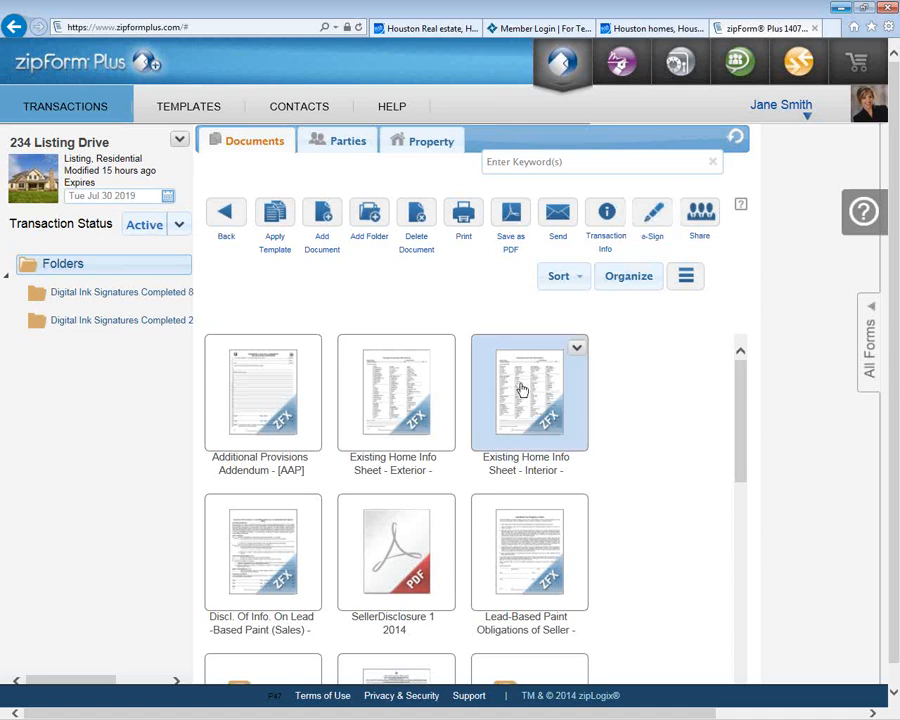
Step: Choose Sign from the e-Sign dropdown to reach the document selection for signing
{"action": "left_click", "coordinate": [669, 229]}
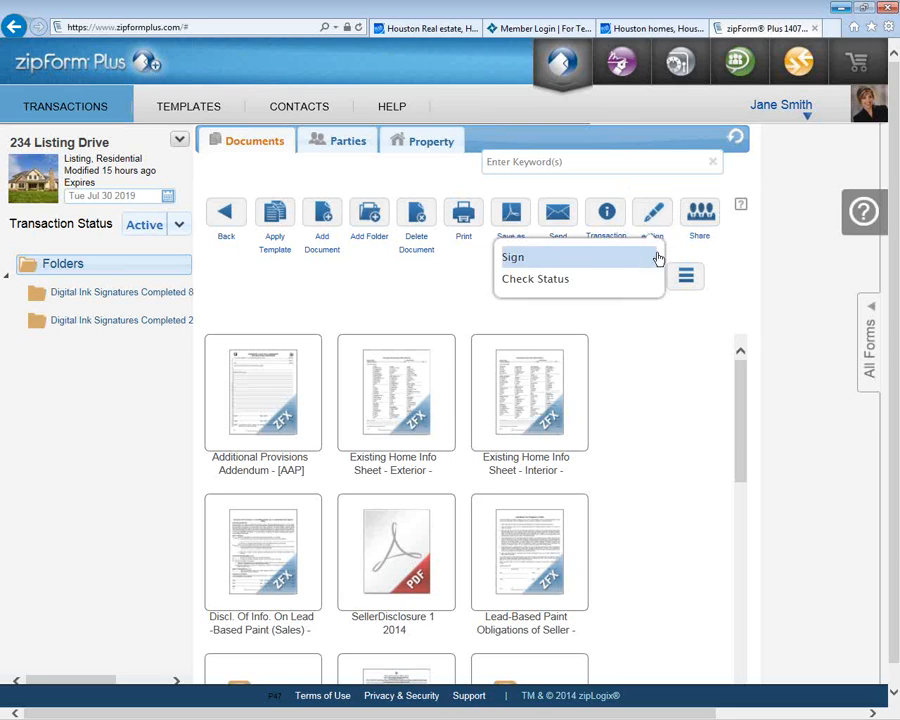
{"action": "mouse_move", "coordinate": [804, 116]}
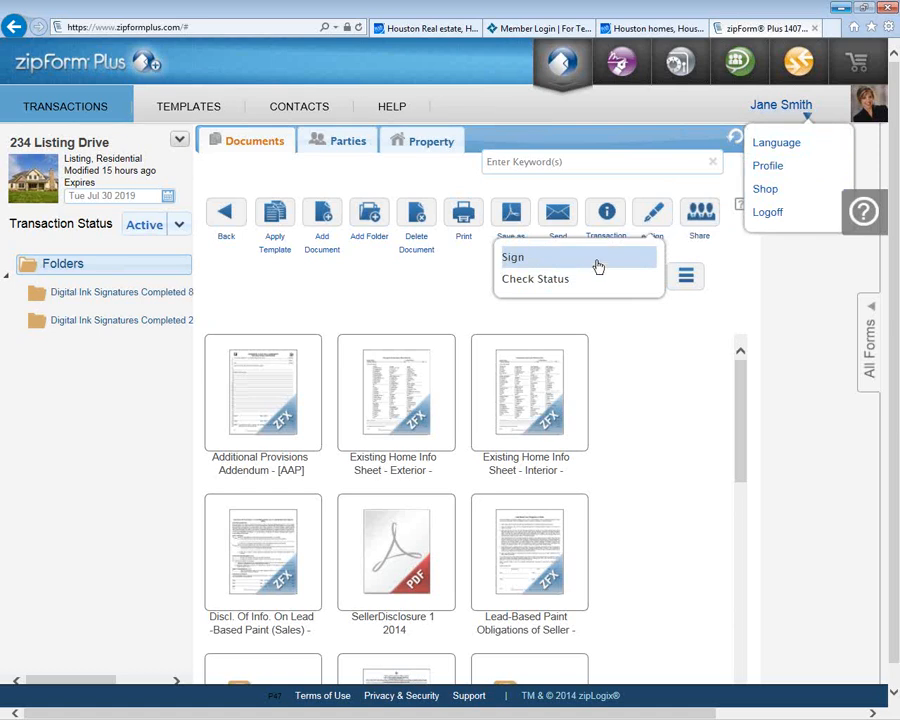
{"action": "left_click", "coordinate": [516, 262]}
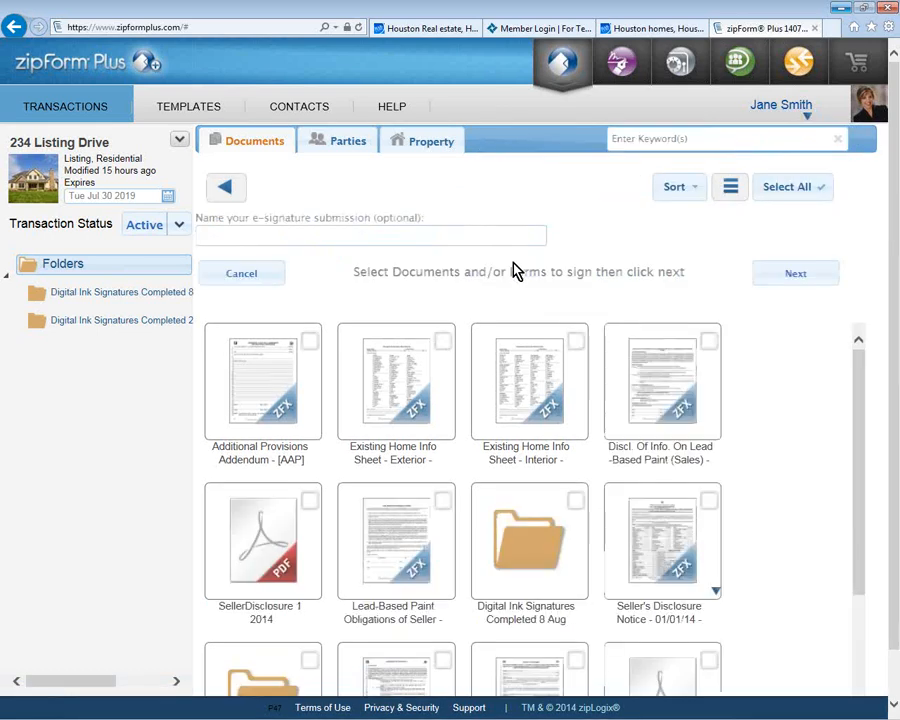
Step: Tick the Exterior info sheet and both lead-based paint forms, naming the submission 'Purchase Agreements'
{"action": "left_click", "coordinate": [443, 342]}
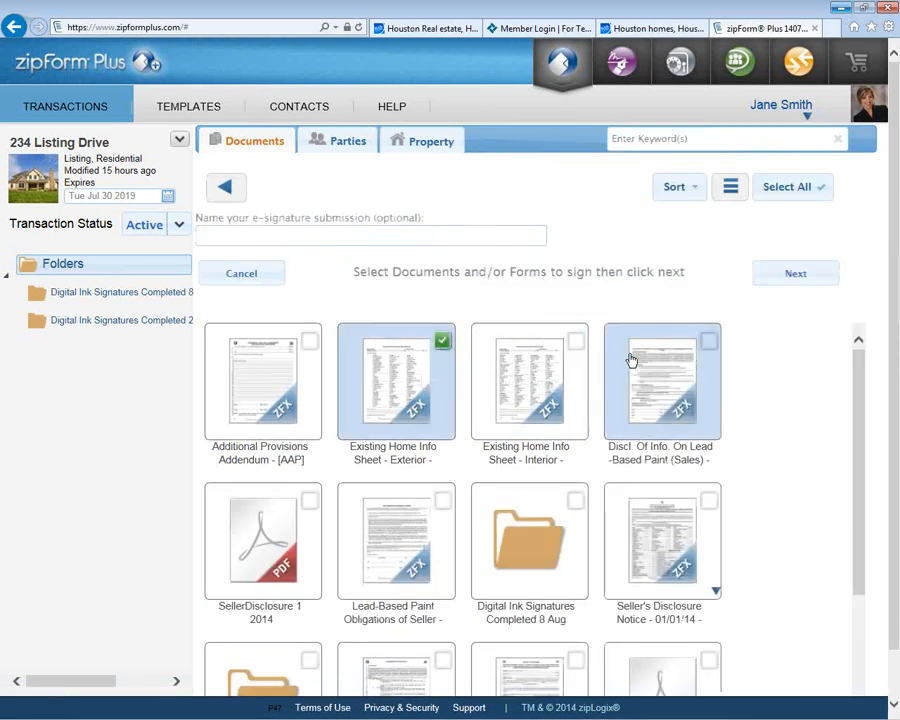
{"action": "left_click", "coordinate": [662, 362]}
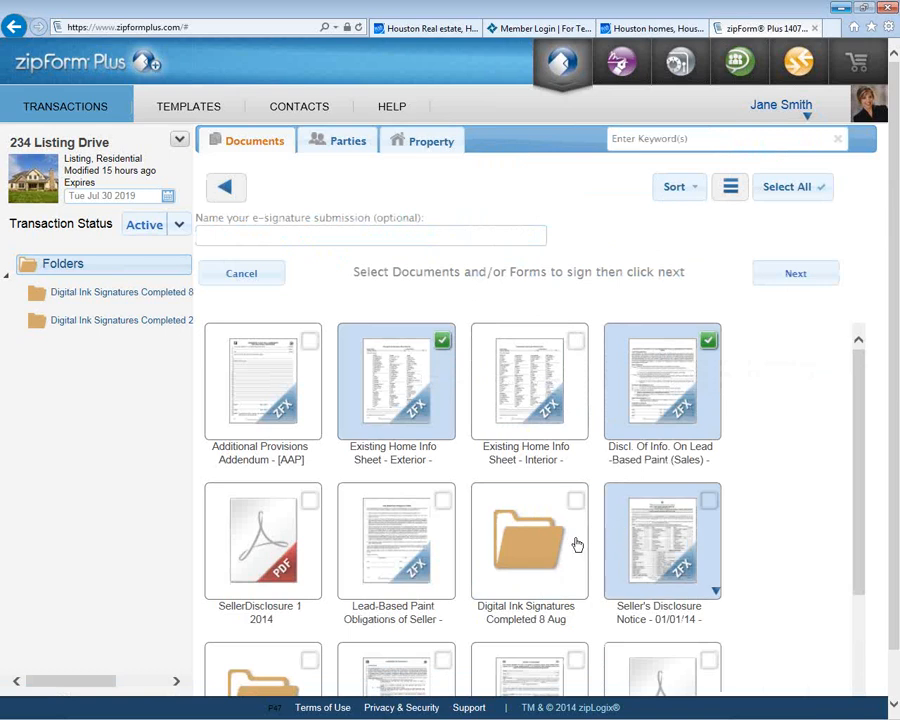
{"action": "left_click", "coordinate": [434, 530]}
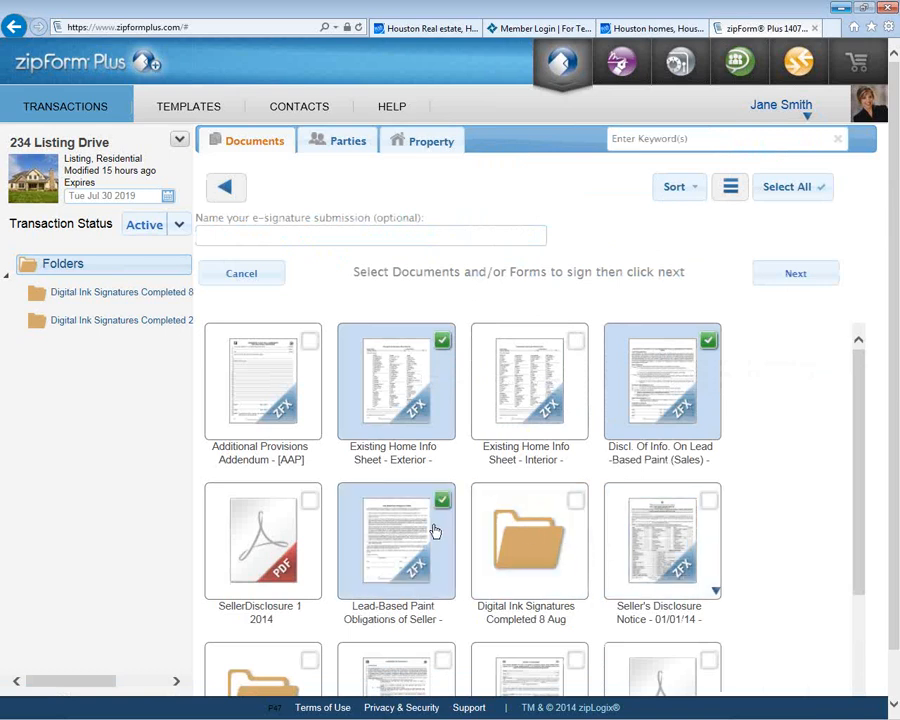
{"action": "left_click", "coordinate": [430, 230]}
{"action": "type", "text": "Purchase Agreements"}
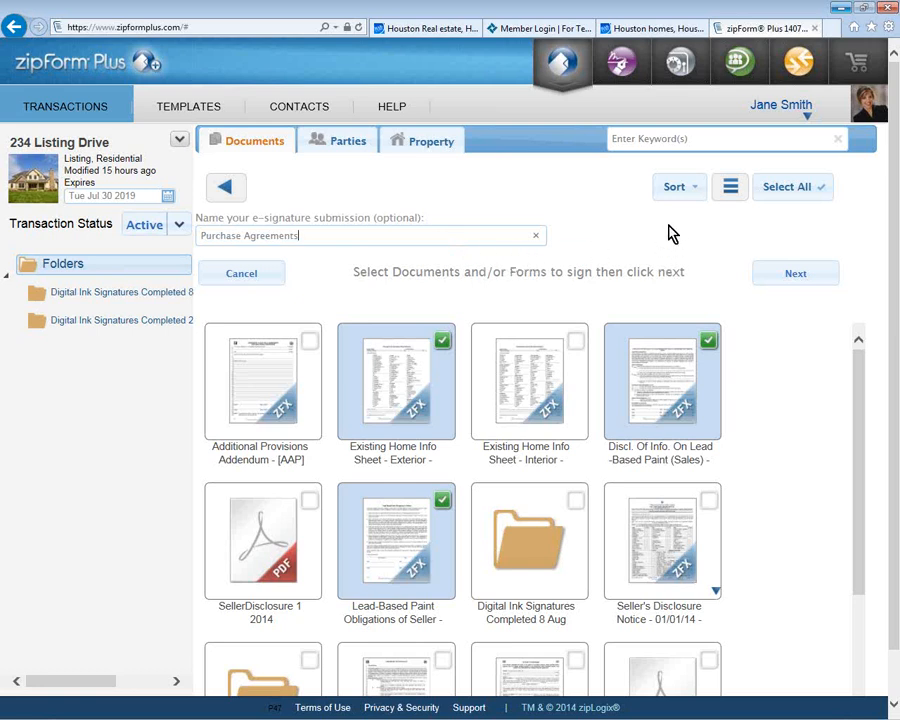
Step: Put Lead-Based Paint Obligations of Seller first in the signing order and continue to Select Parties
{"action": "left_click", "coordinate": [767, 277]}
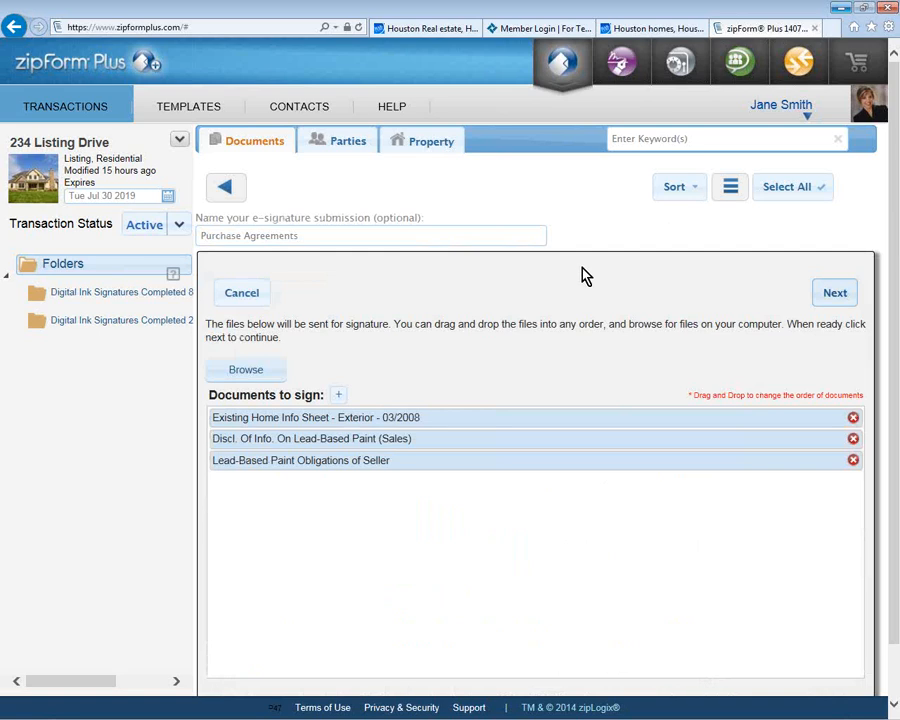
{"action": "left_click_drag", "start_coordinate": [487, 468], "coordinate": [491, 415]}
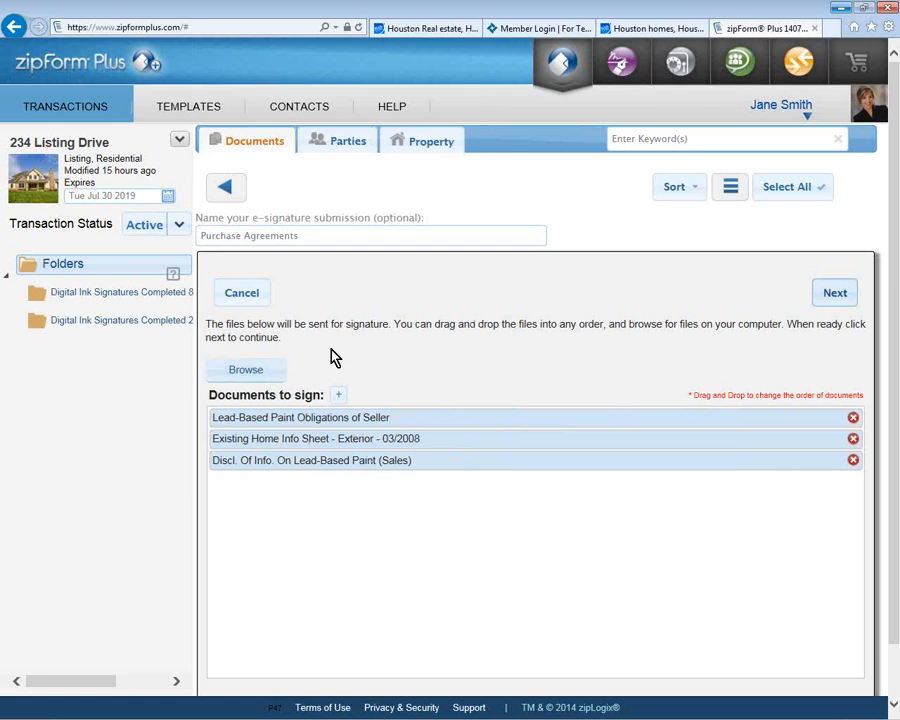
{"action": "left_click", "coordinate": [824, 300]}
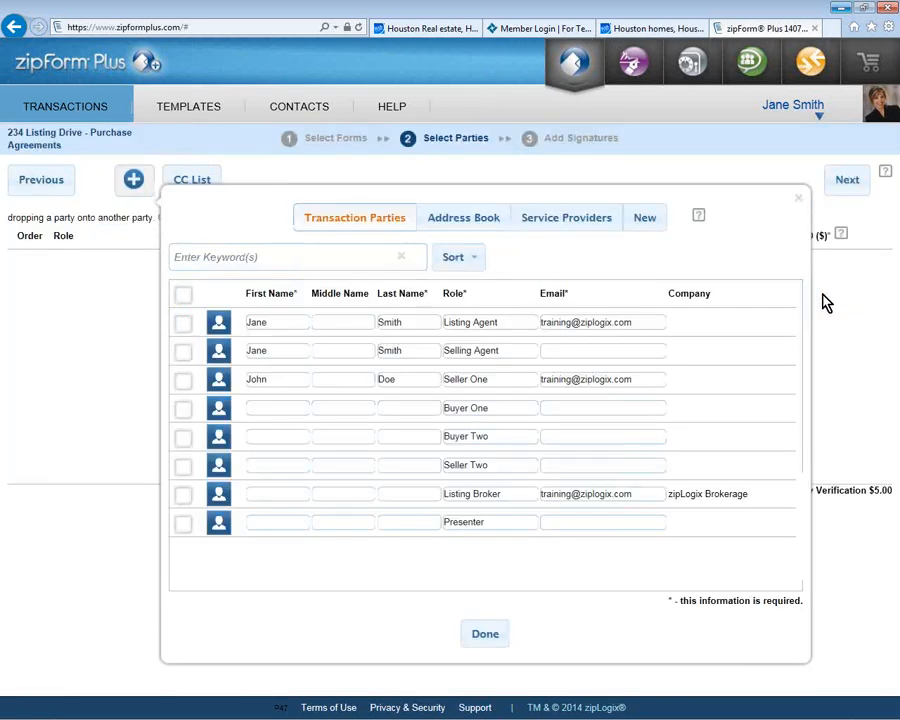
Step: Check Listing Agent, Seller One and Selling Agent as signers, entering the Selling Agent's e-mail address
{"action": "left_click", "coordinate": [183, 324]}
{"action": "left_click", "coordinate": [186, 352]}
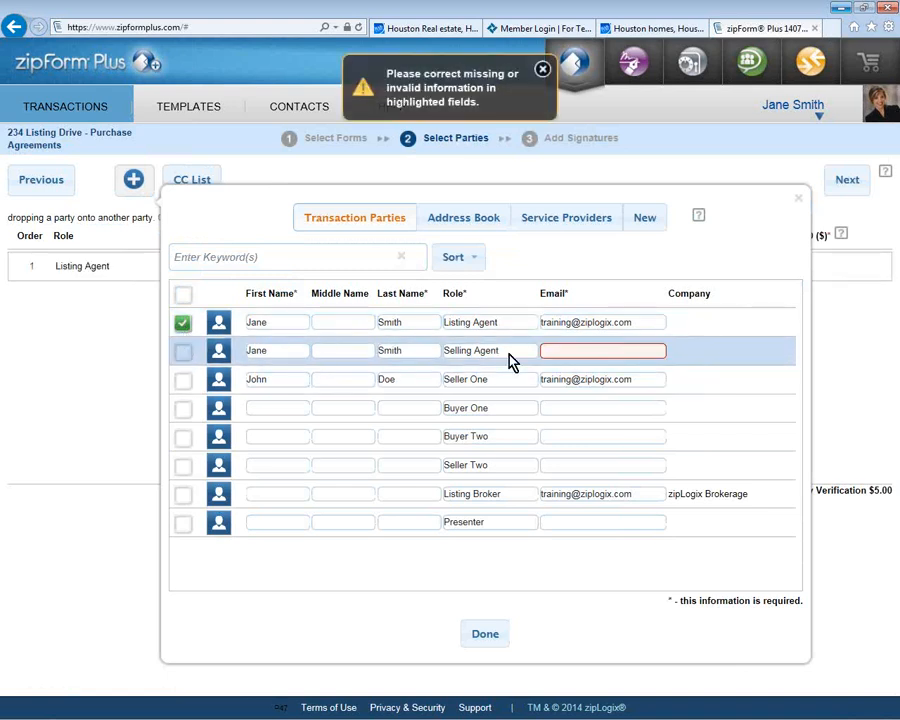
{"action": "left_click", "coordinate": [578, 350]}
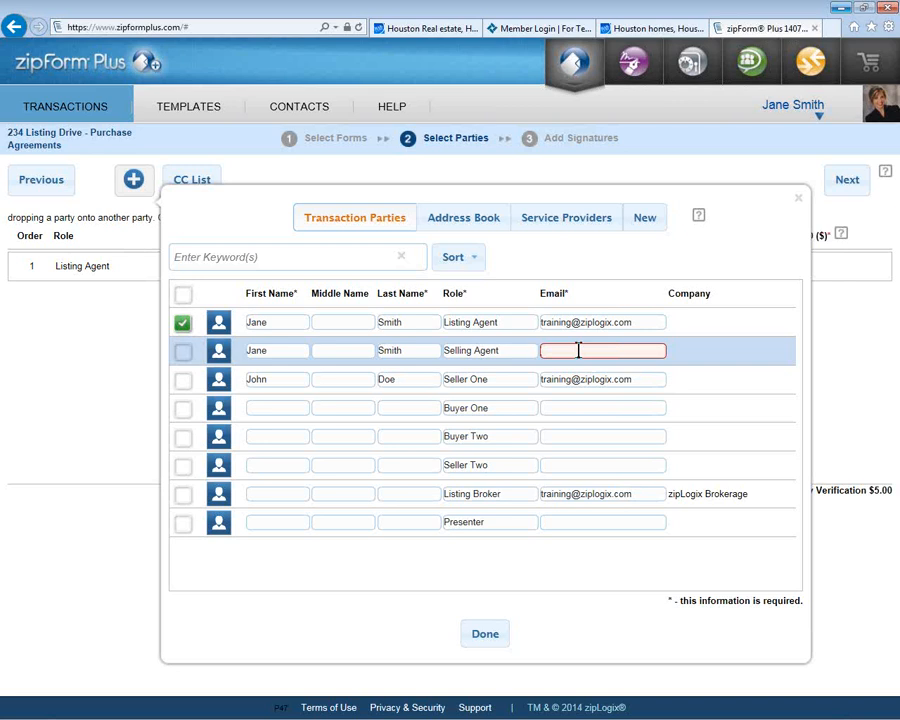
{"action": "left_click", "coordinate": [183, 379]}
{"action": "left_click", "coordinate": [183, 352]}
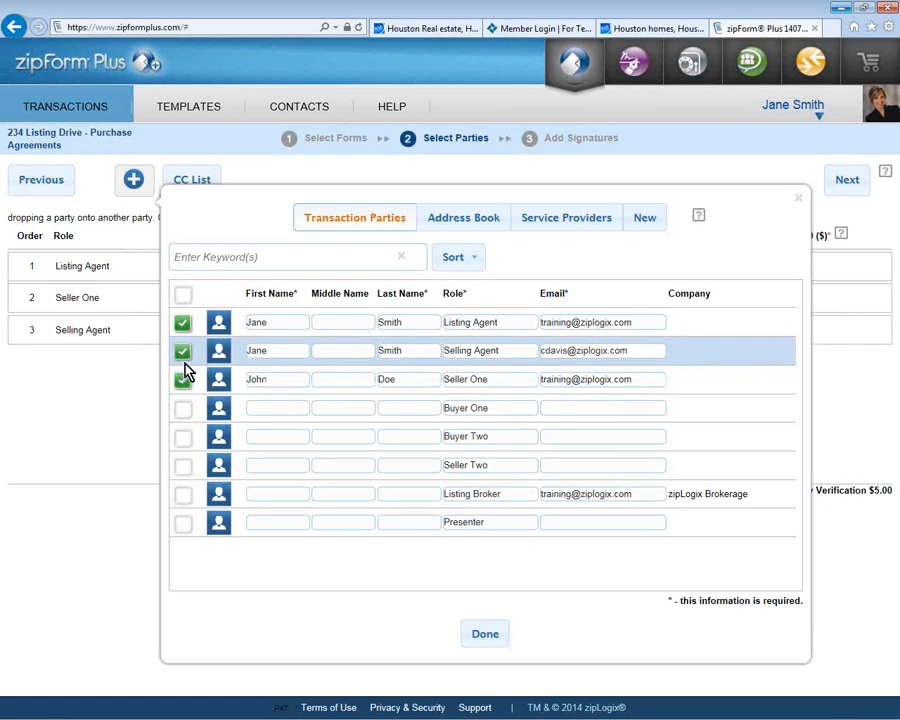
{"action": "left_click", "coordinate": [490, 637]}
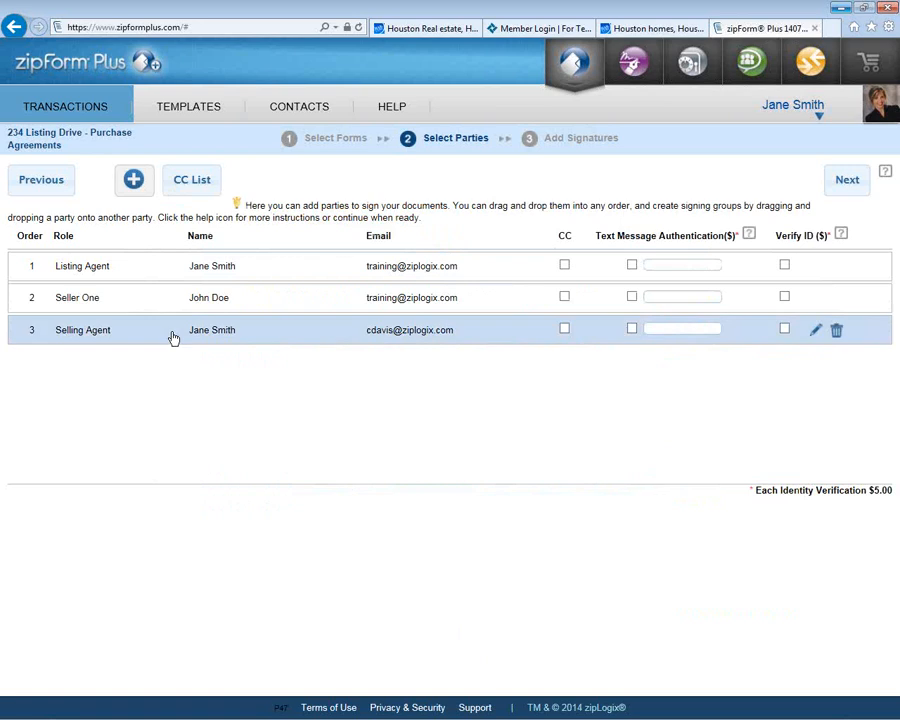
Step: Drag Selling Agent onto Listing Agent as signer 1, tick both agents' CC boxes, and continue to Add Signatures
{"action": "left_click_drag", "start_coordinate": [183, 337], "coordinate": [198, 288]}
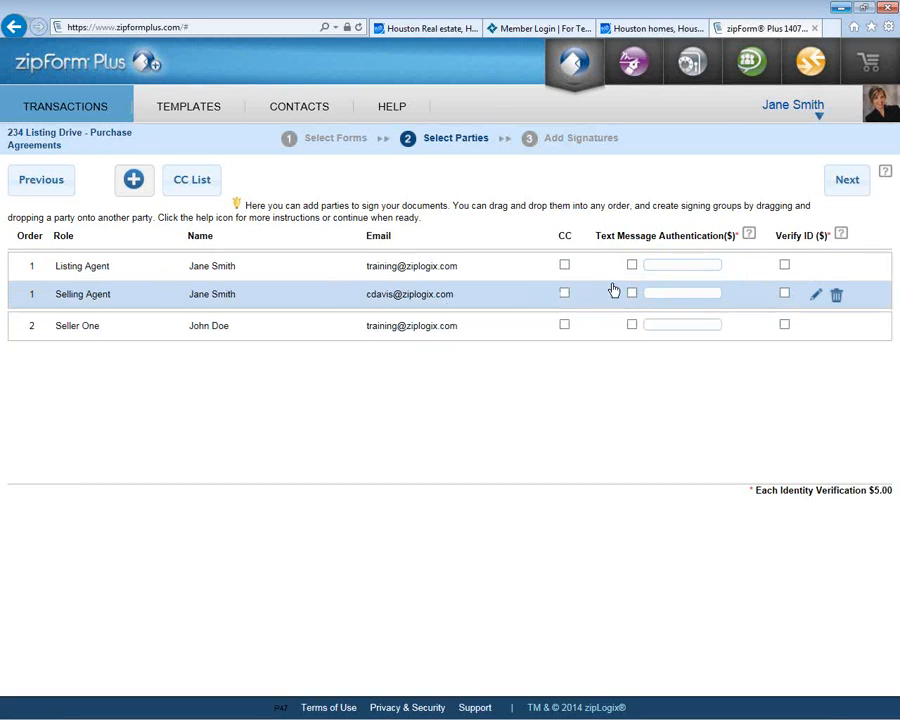
{"action": "left_click", "coordinate": [564, 264]}
{"action": "left_click", "coordinate": [564, 296]}
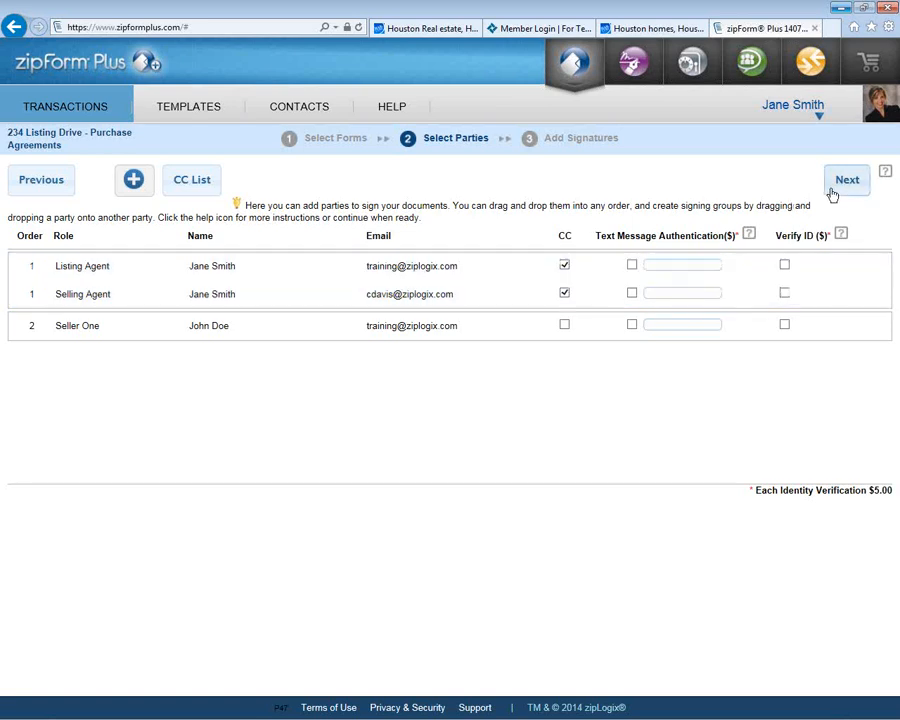
{"action": "left_click", "coordinate": [832, 192]}
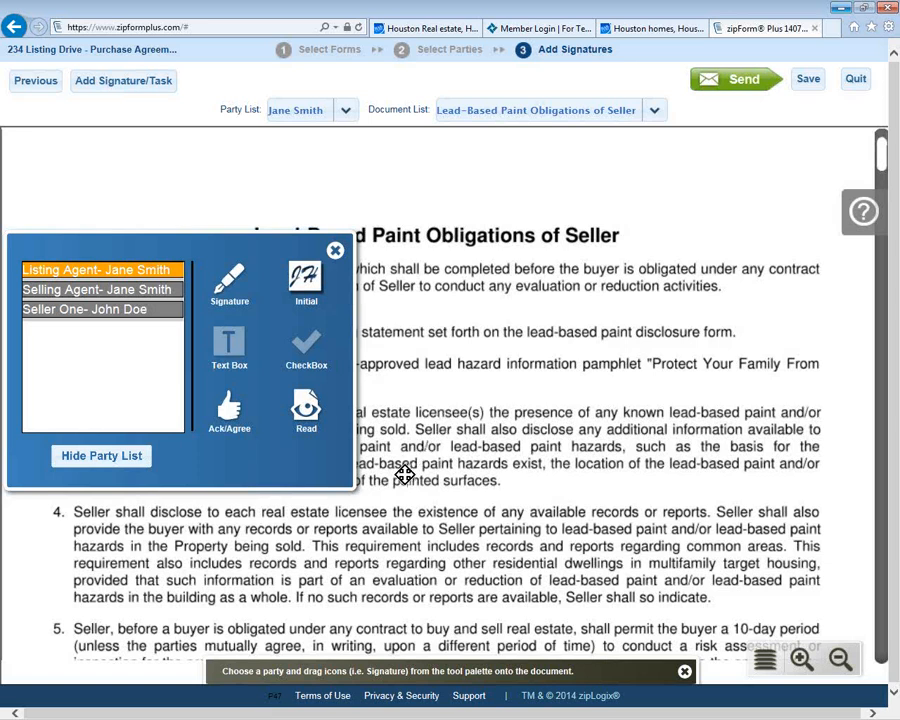
Step: Place Listing Agent and Seller One signatures on the Seller lines with their date fields on the Date lines
{"action": "scroll", "coordinate": [411, 451], "scroll_direction": "down", "scroll_amount": 4}
{"action": "scroll", "coordinate": [518, 557], "scroll_direction": "down", "scroll_amount": 3}
{"action": "scroll", "coordinate": [518, 375], "scroll_direction": "down", "scroll_amount": 1}
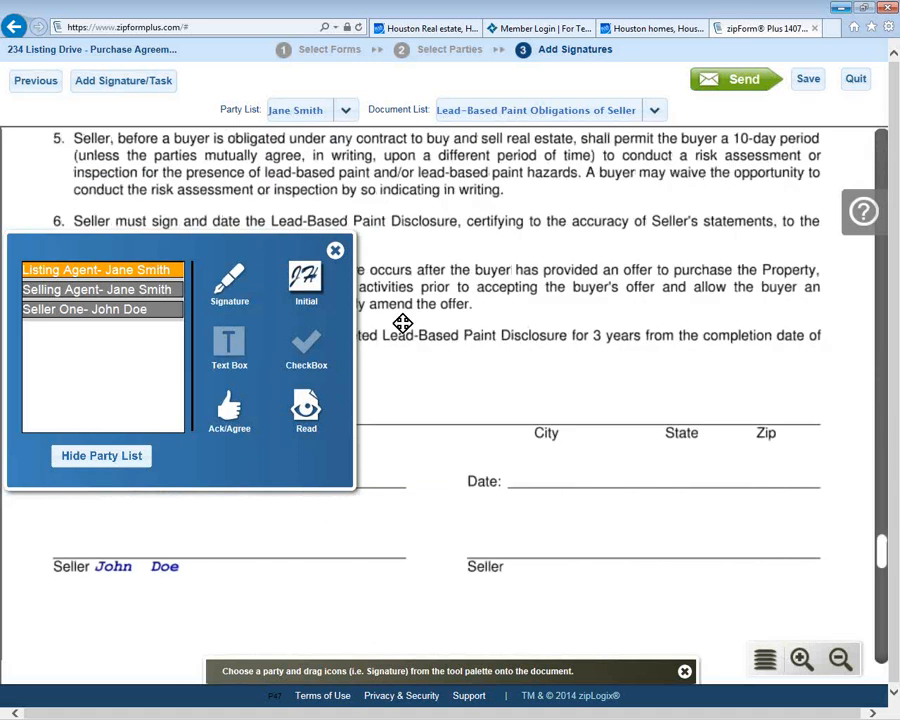
{"action": "scroll", "coordinate": [430, 290], "scroll_direction": "up", "scroll_amount": 1}
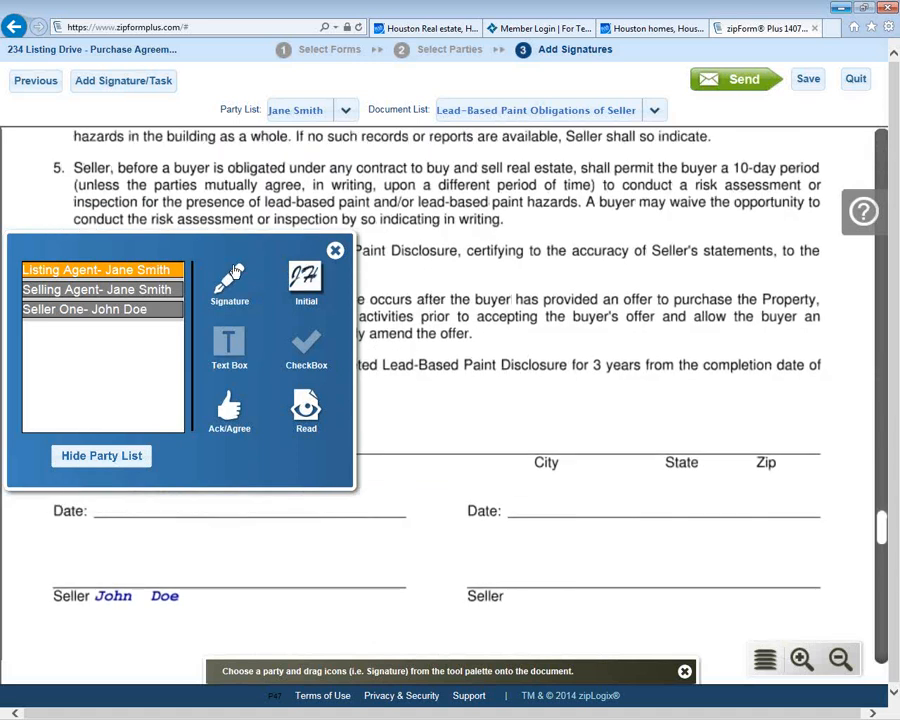
{"action": "left_click_drag", "start_coordinate": [313, 276], "coordinate": [48, 541]}
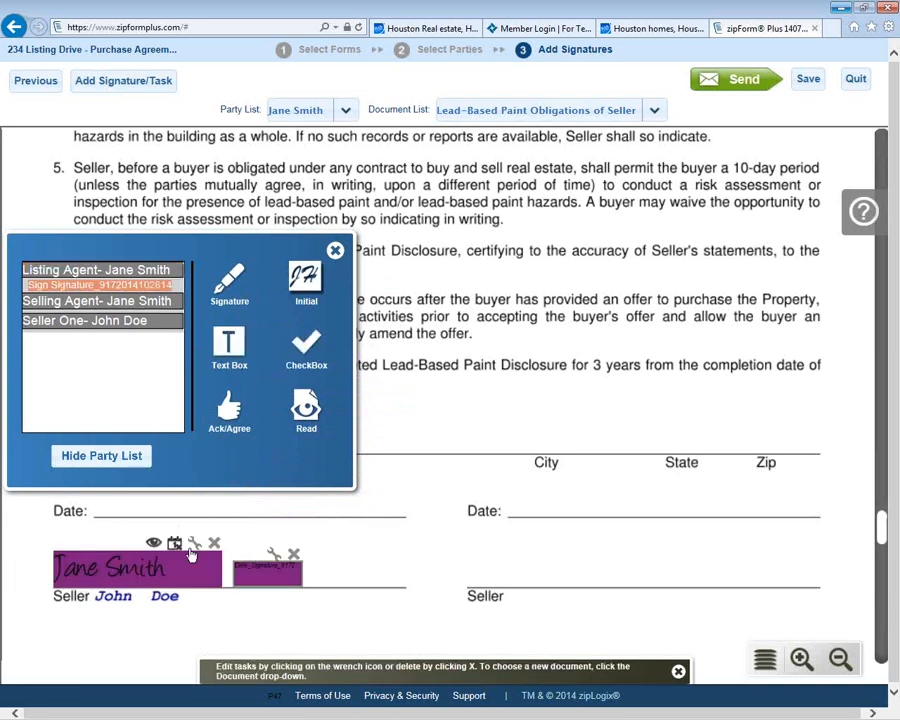
{"action": "mouse_move", "coordinate": [247, 571]}
{"action": "left_mouse_down"}
{"action": "mouse_move", "coordinate": [315, 541]}
{"action": "mouse_move", "coordinate": [442, 523]}
{"action": "mouse_move", "coordinate": [227, 496]}
{"action": "mouse_move", "coordinate": [66, 505]}
{"action": "mouse_move", "coordinate": [100, 508]}
{"action": "mouse_move", "coordinate": [108, 498]}
{"action": "left_mouse_up"}
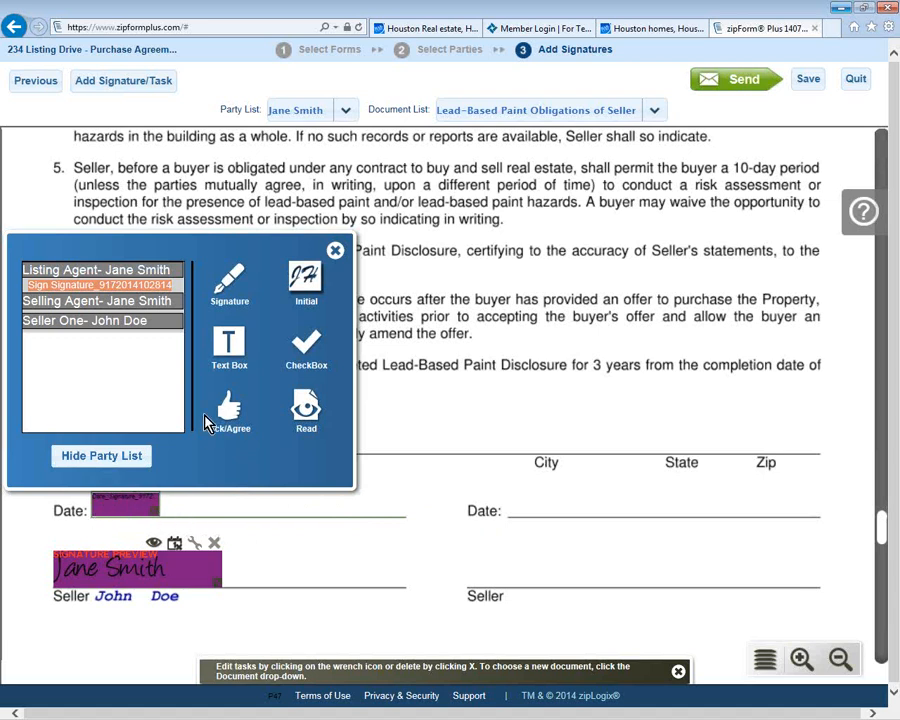
{"action": "left_click", "coordinate": [123, 324]}
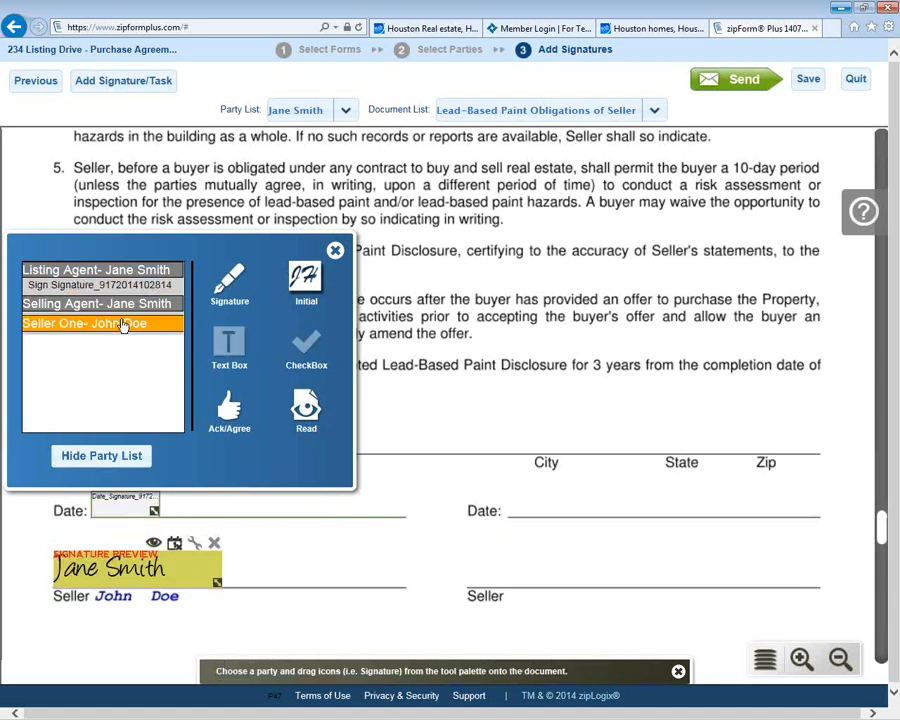
{"action": "mouse_move", "coordinate": [240, 343]}
{"action": "left_mouse_down"}
{"action": "mouse_move", "coordinate": [271, 520]}
{"action": "mouse_move", "coordinate": [220, 548]}
{"action": "left_mouse_up"}
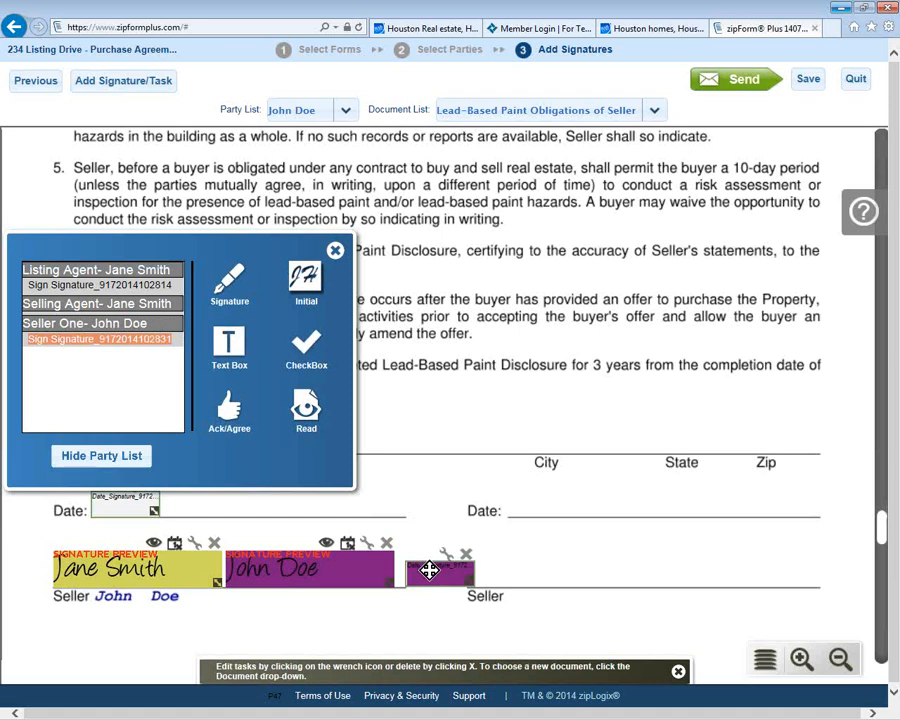
{"action": "mouse_move", "coordinate": [430, 572]}
{"action": "left_mouse_down"}
{"action": "mouse_move", "coordinate": [345, 495]}
{"action": "mouse_move", "coordinate": [232, 488]}
{"action": "mouse_move", "coordinate": [197, 497]}
{"action": "left_mouse_up"}
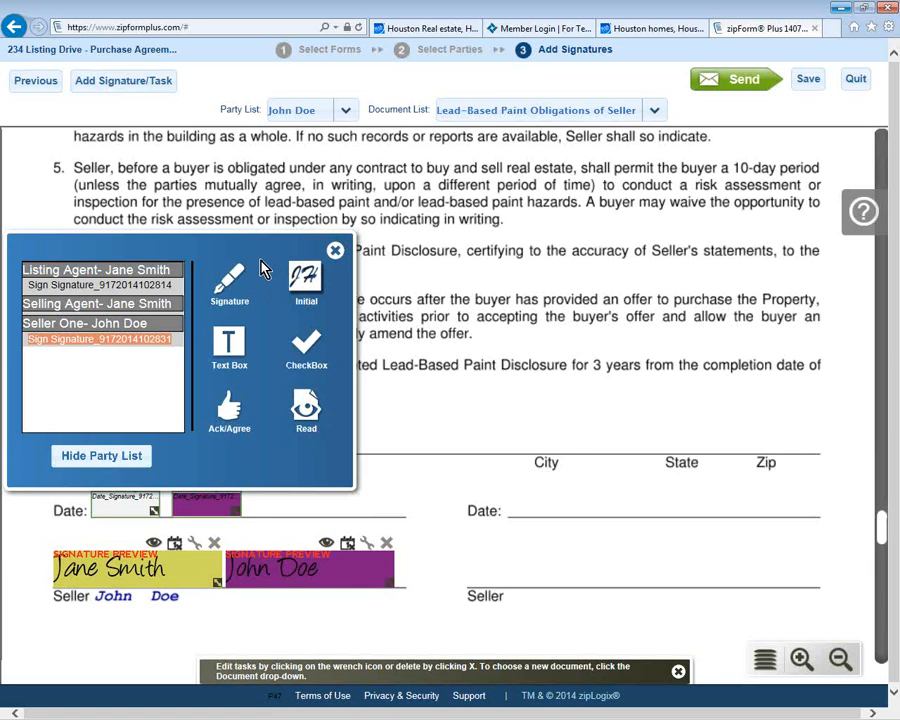
Step: Add a text box beside 'Property known as No.' and widen it across the line
{"action": "left_click_drag", "start_coordinate": [239, 261], "coordinate": [325, 150]}
{"action": "left_click_drag", "start_coordinate": [314, 232], "coordinate": [63, 430]}
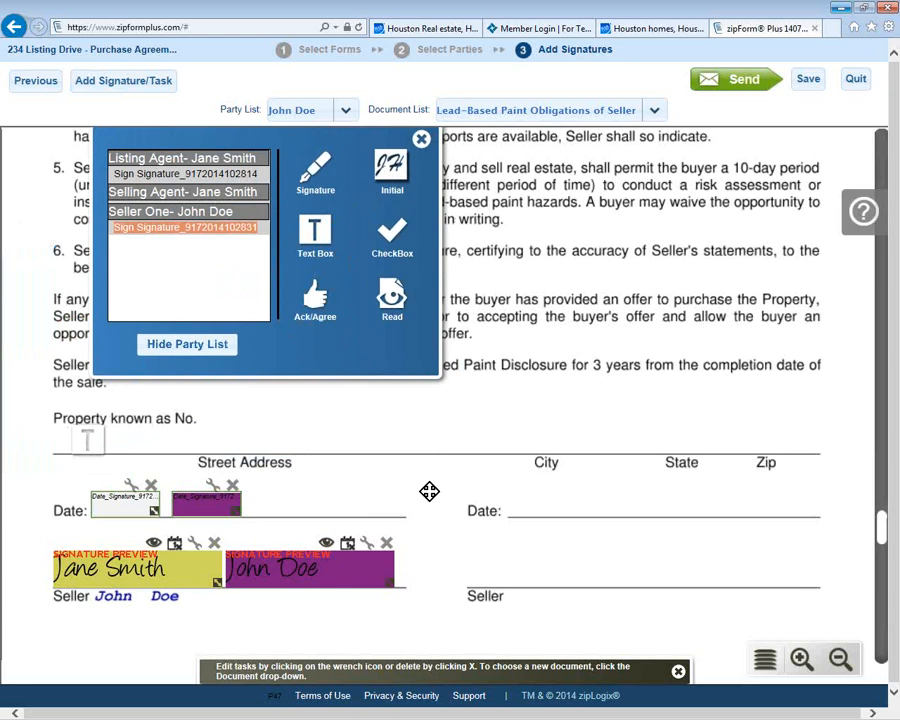
{"action": "left_click", "coordinate": [163, 464]}
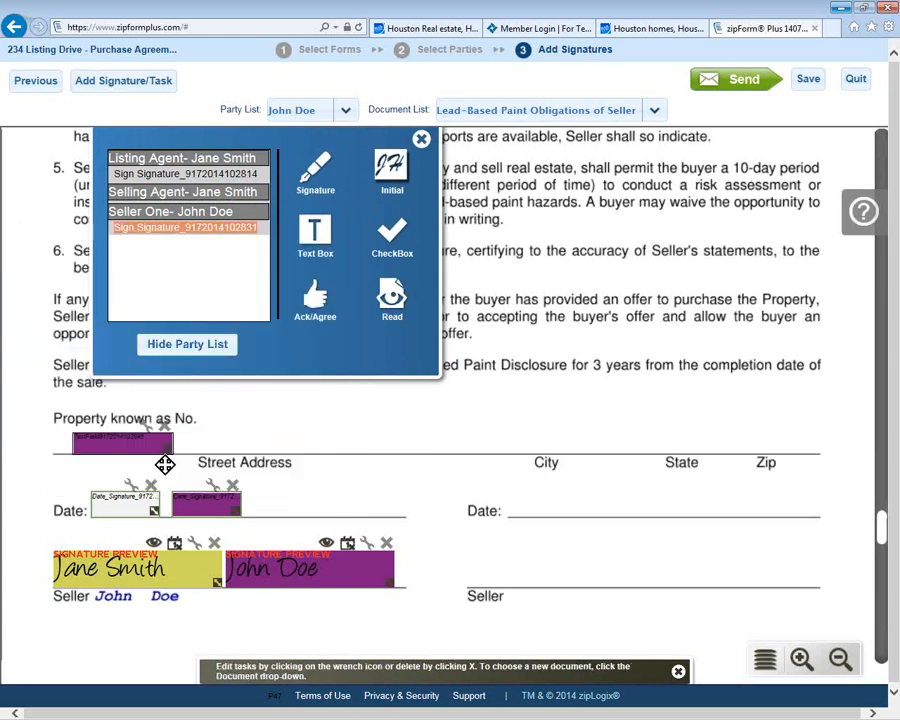
{"action": "left_click_drag", "start_coordinate": [167, 454], "coordinate": [789, 449]}
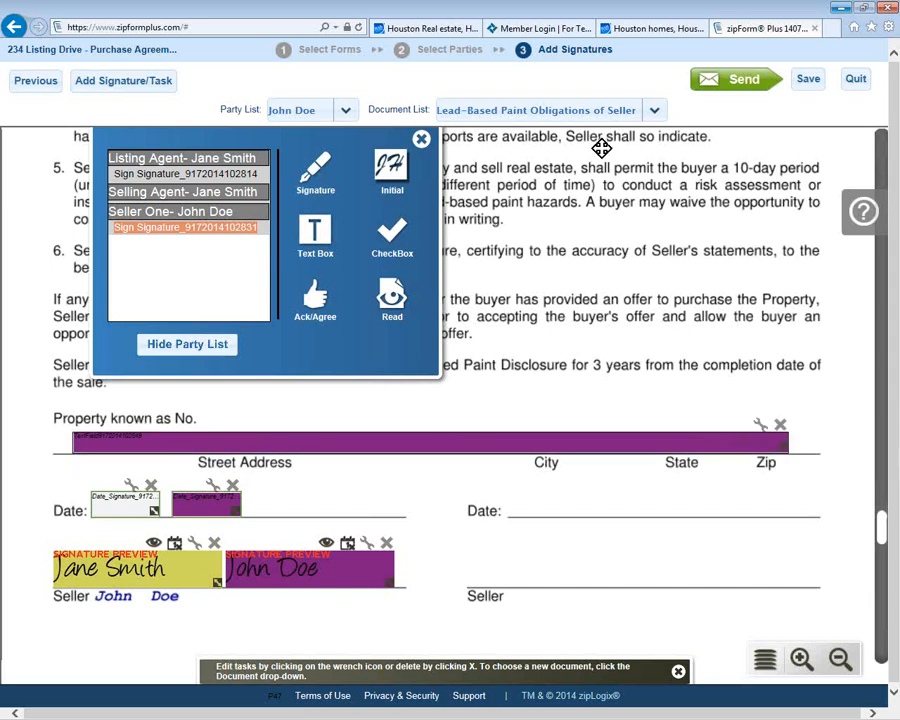
Step: Place Seller One initials on the Existing Home Info Sheet and Selling Agent initials on the lead-paint disclosure
{"action": "left_click", "coordinate": [655, 112]}
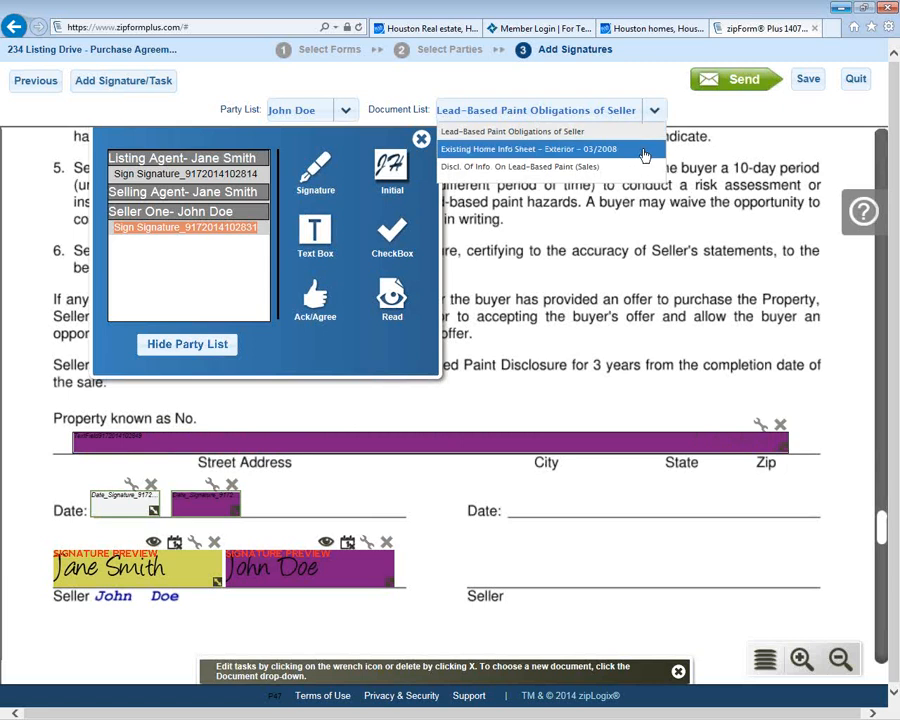
{"action": "left_click", "coordinate": [645, 142]}
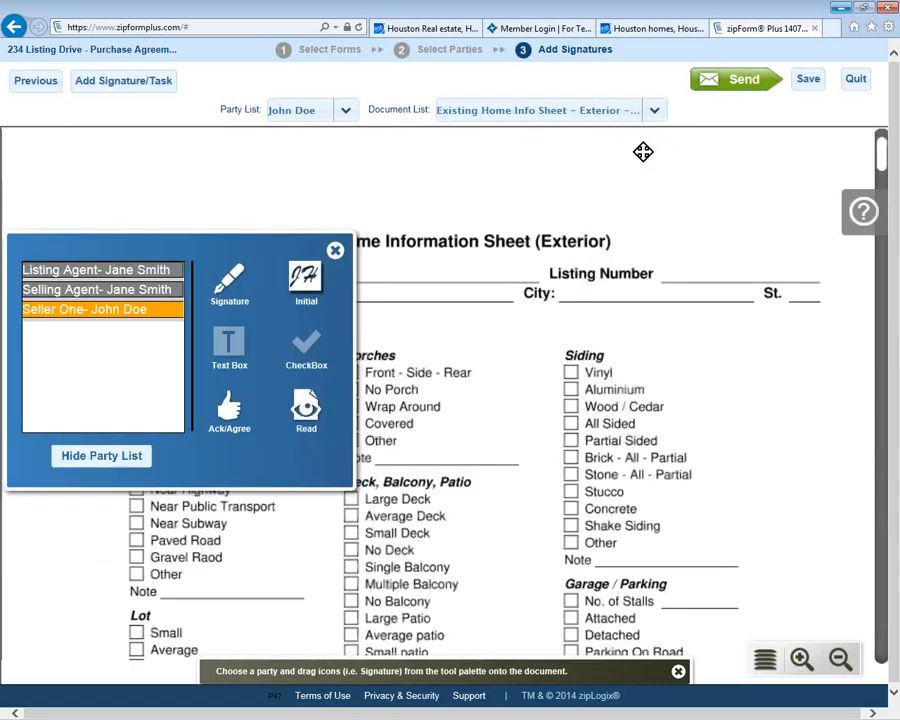
{"action": "mouse_move", "coordinate": [298, 278]}
{"action": "left_mouse_down"}
{"action": "mouse_move", "coordinate": [390, 268]}
{"action": "mouse_move", "coordinate": [651, 173]}
{"action": "left_mouse_up"}
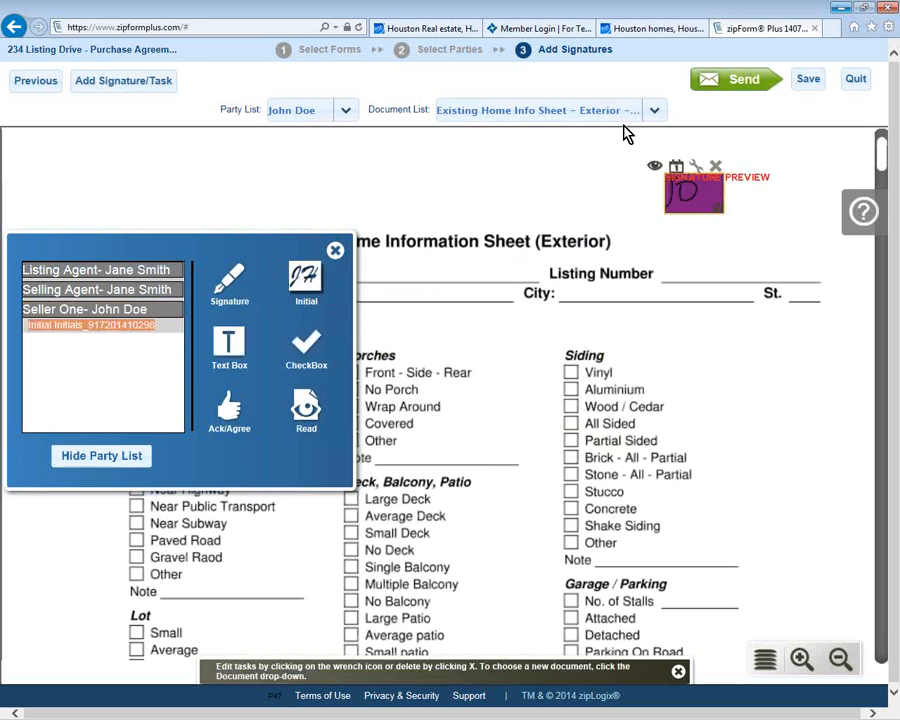
{"action": "left_click", "coordinate": [654, 112]}
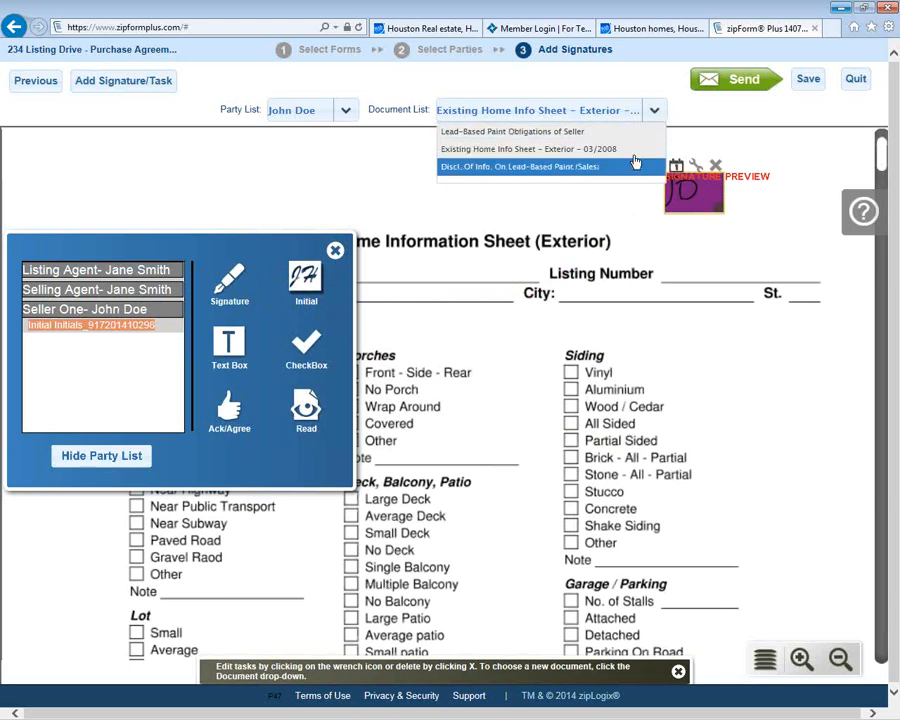
{"action": "left_click", "coordinate": [634, 161]}
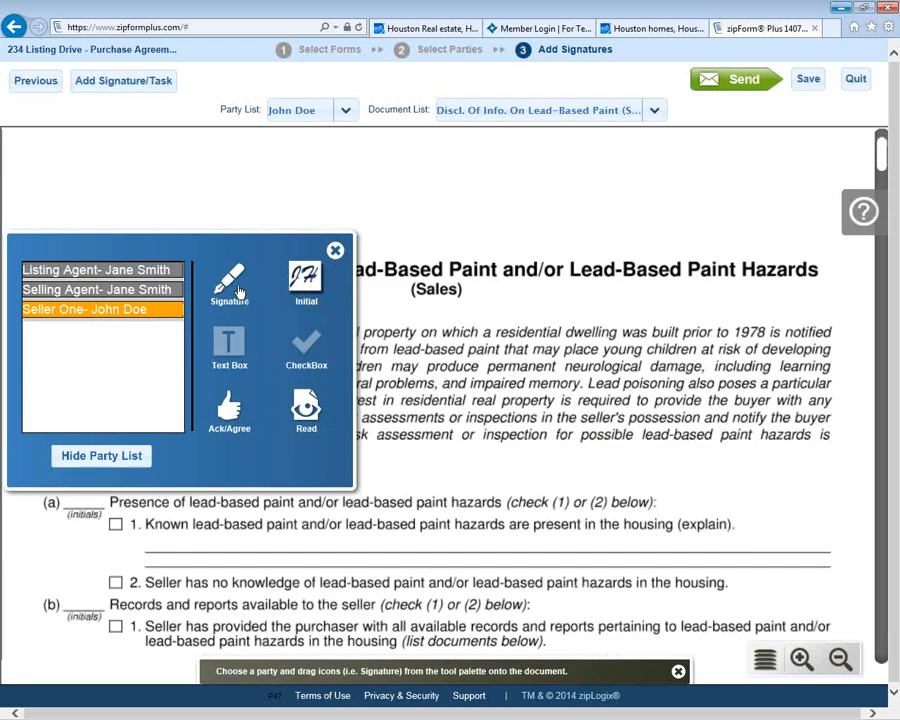
{"action": "left_click", "coordinate": [147, 290]}
{"action": "left_click_drag", "start_coordinate": [306, 283], "coordinate": [714, 178]}
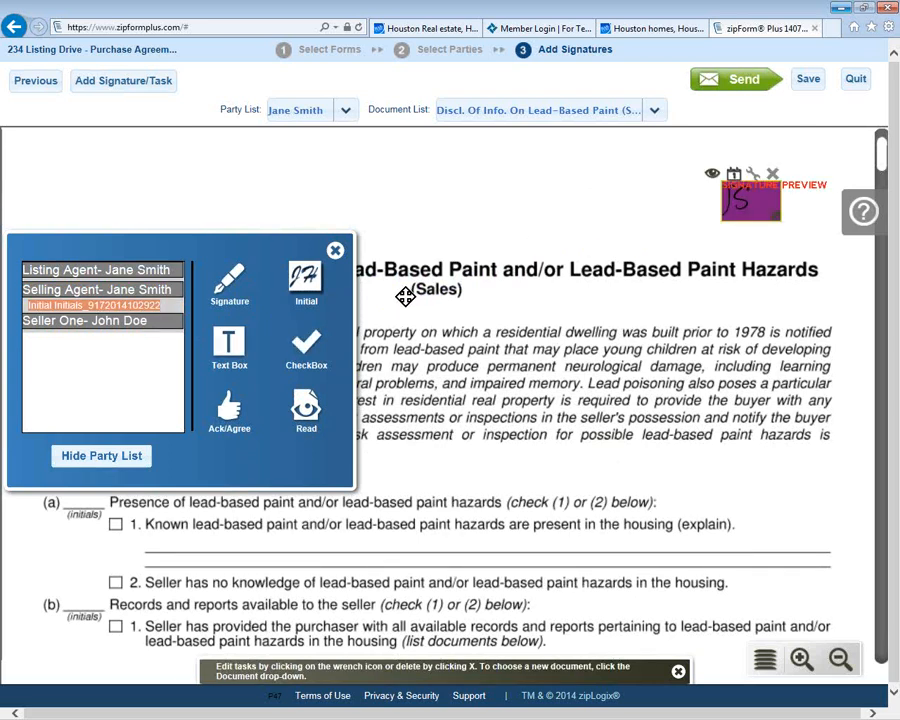
{"action": "left_click", "coordinate": [740, 82]}
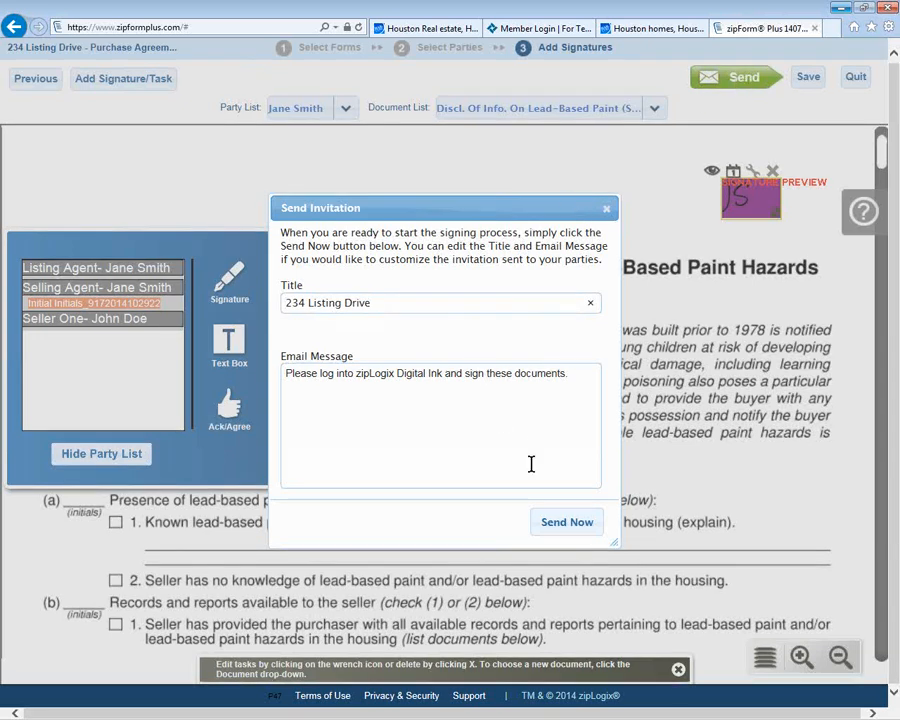
Step: Send the invitation now, then close the Running submission details showing all three parties pending
{"action": "left_click", "coordinate": [561, 526]}
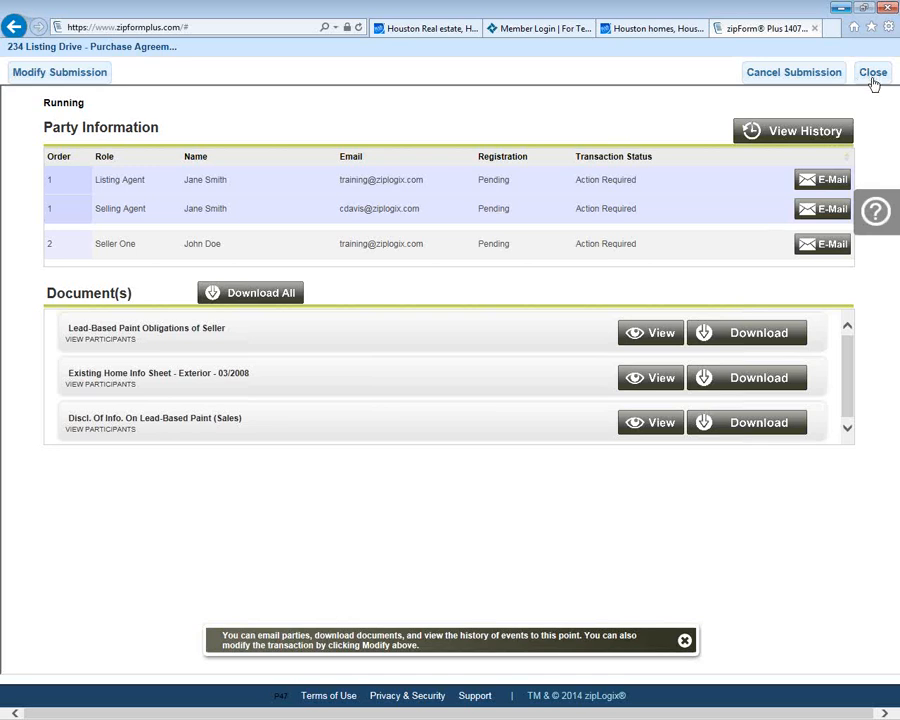
{"action": "left_click", "coordinate": [878, 222]}
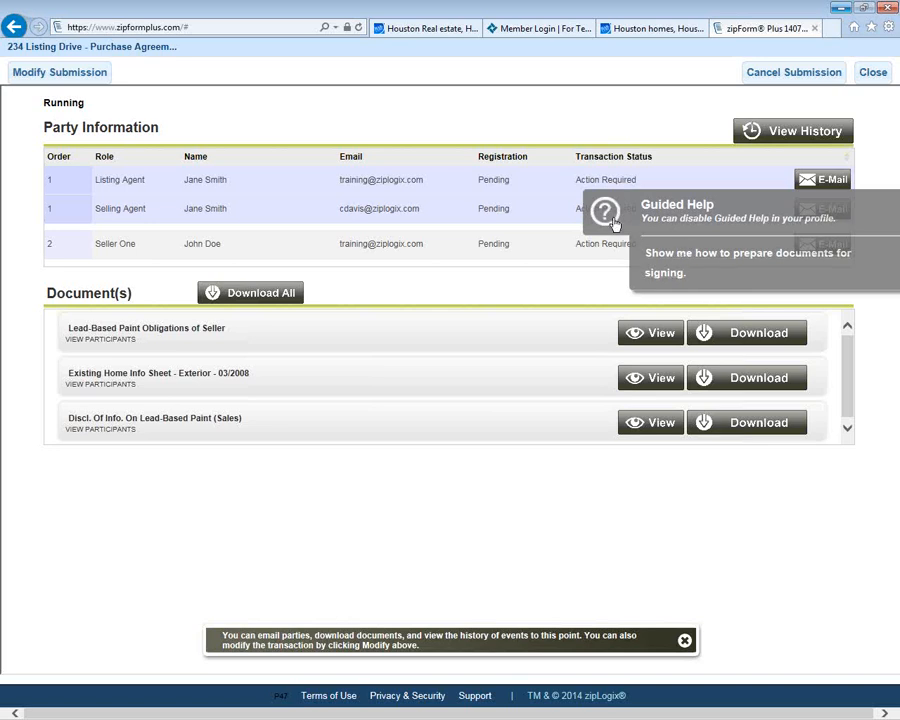
{"action": "left_click", "coordinate": [873, 74]}
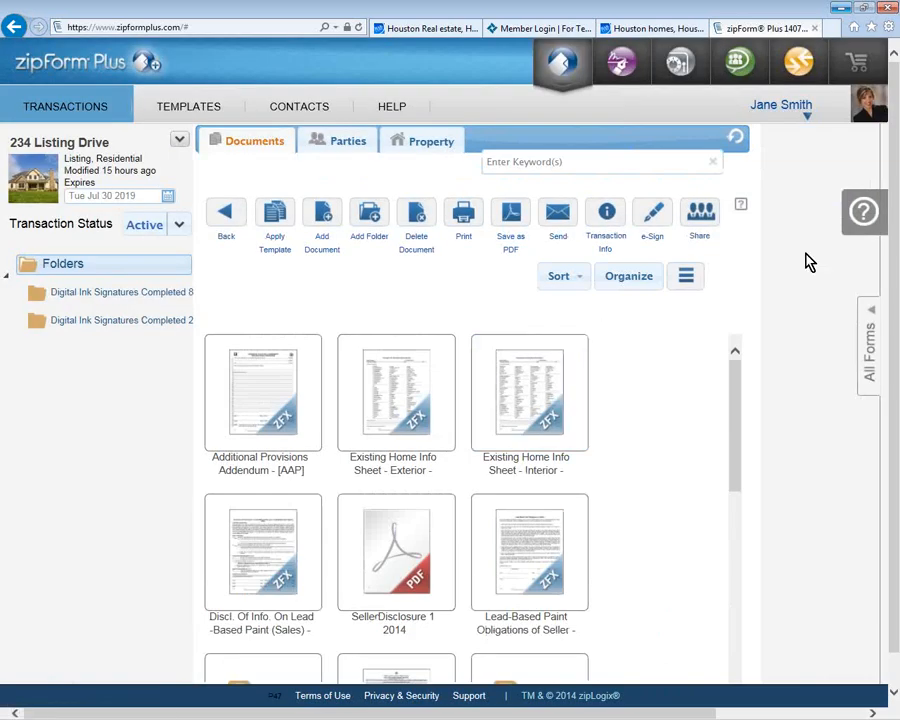
Step: Show the Guided Help topics, then drop down the user-name menu with Language, Profile, Shop and Logoff
{"action": "left_click", "coordinate": [863, 212]}
{"action": "left_click", "coordinate": [805, 112]}
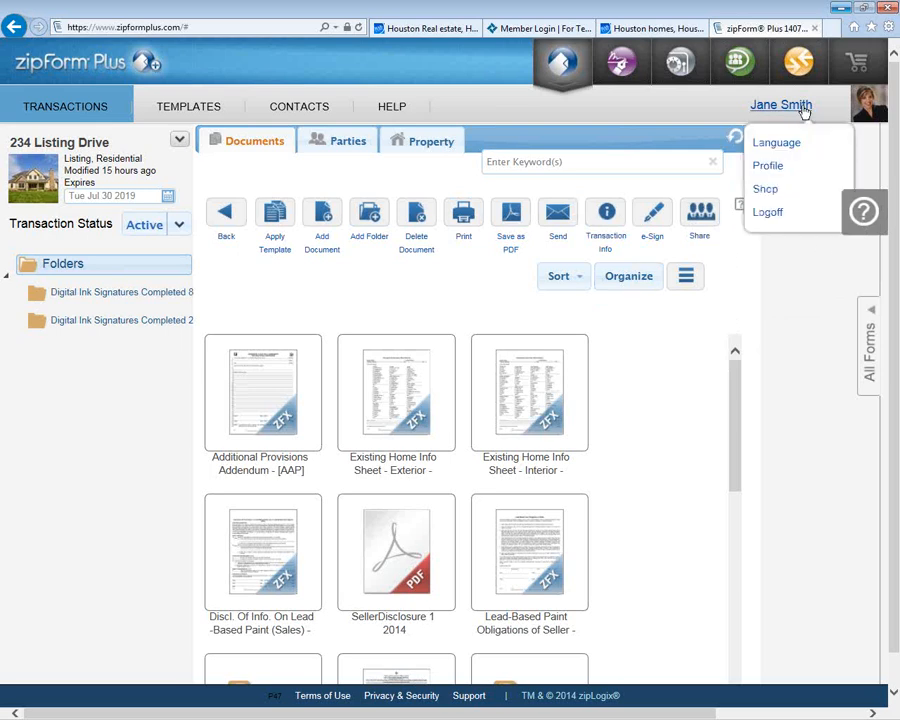
Step: Open Profile, view the firm address's General Information, then list the 13 licensed form libraries
{"action": "left_click", "coordinate": [768, 166]}
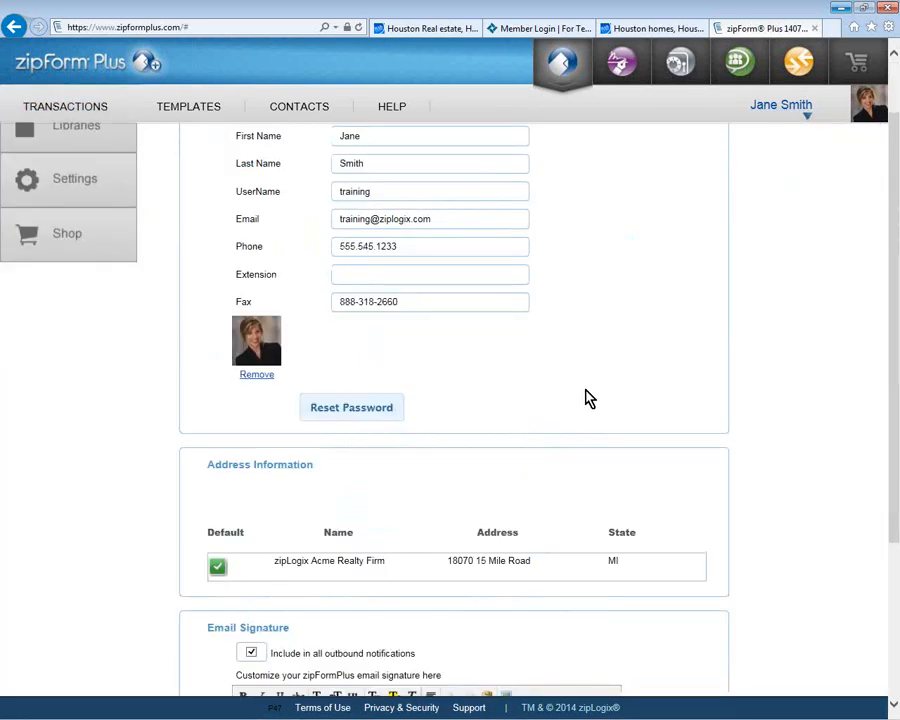
{"action": "scroll", "coordinate": [578, 416], "scroll_direction": "up", "scroll_amount": 1}
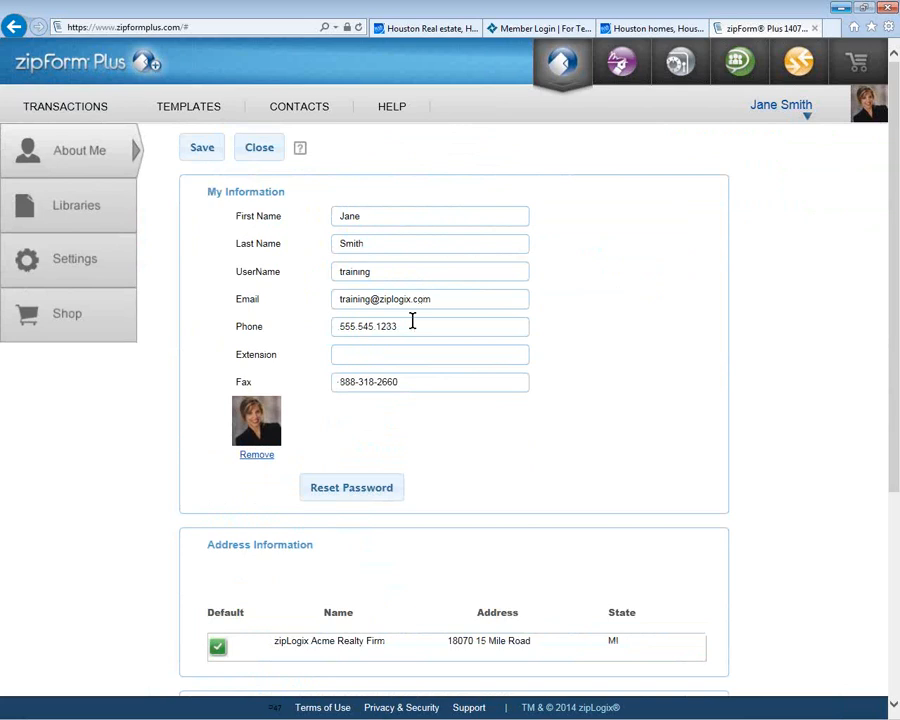
{"action": "scroll", "coordinate": [432, 416], "scroll_direction": "down", "scroll_amount": 1}
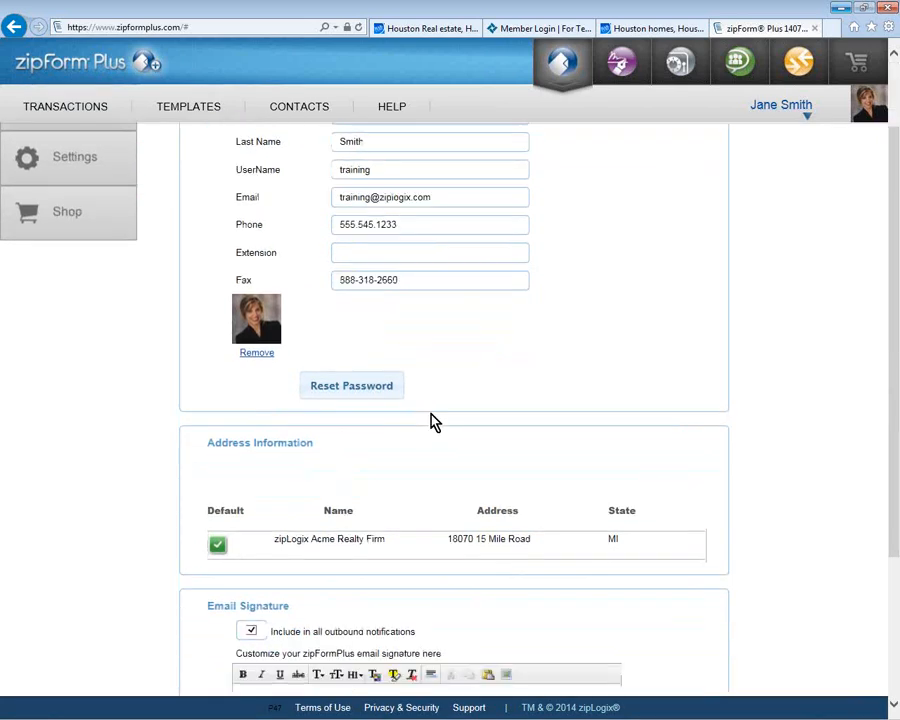
{"action": "left_click", "coordinate": [692, 545]}
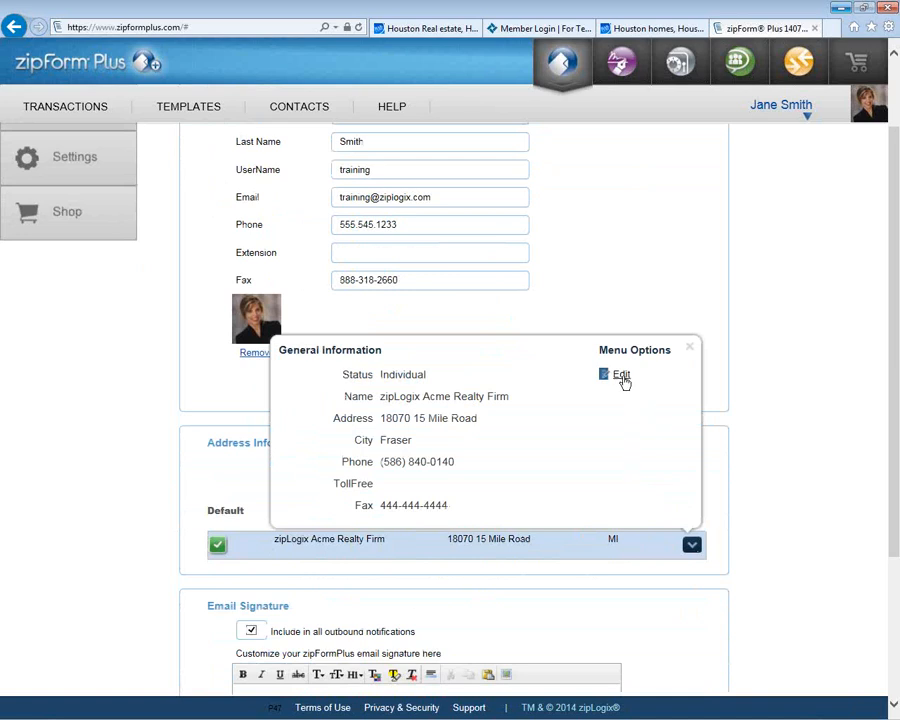
{"action": "left_click", "coordinate": [689, 348]}
{"action": "scroll", "coordinate": [530, 530], "scroll_direction": "down", "scroll_amount": 3}
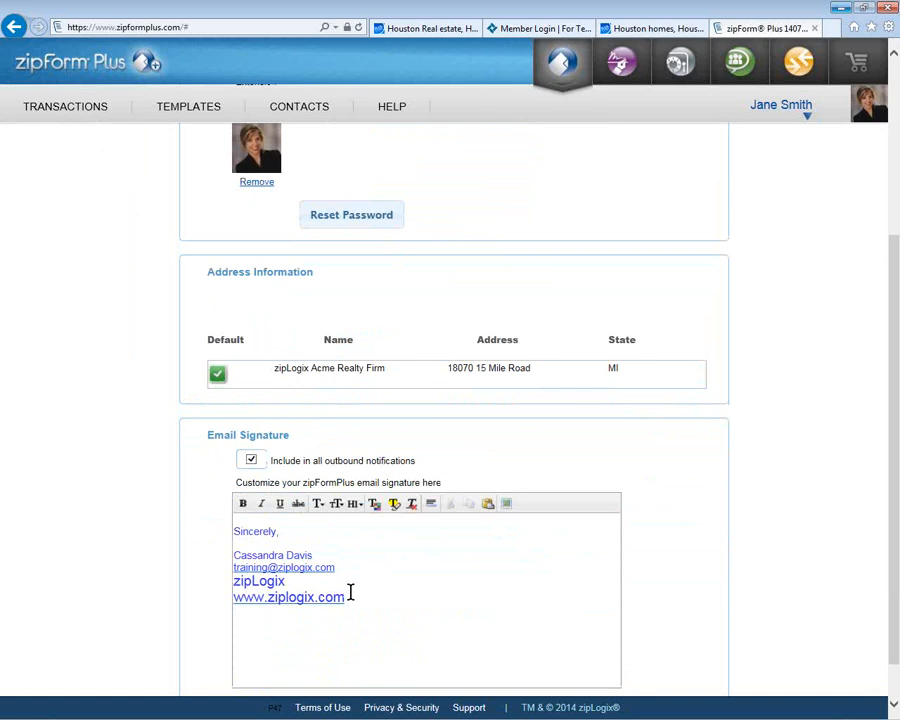
{"action": "scroll", "coordinate": [352, 596], "scroll_direction": "up", "scroll_amount": 5}
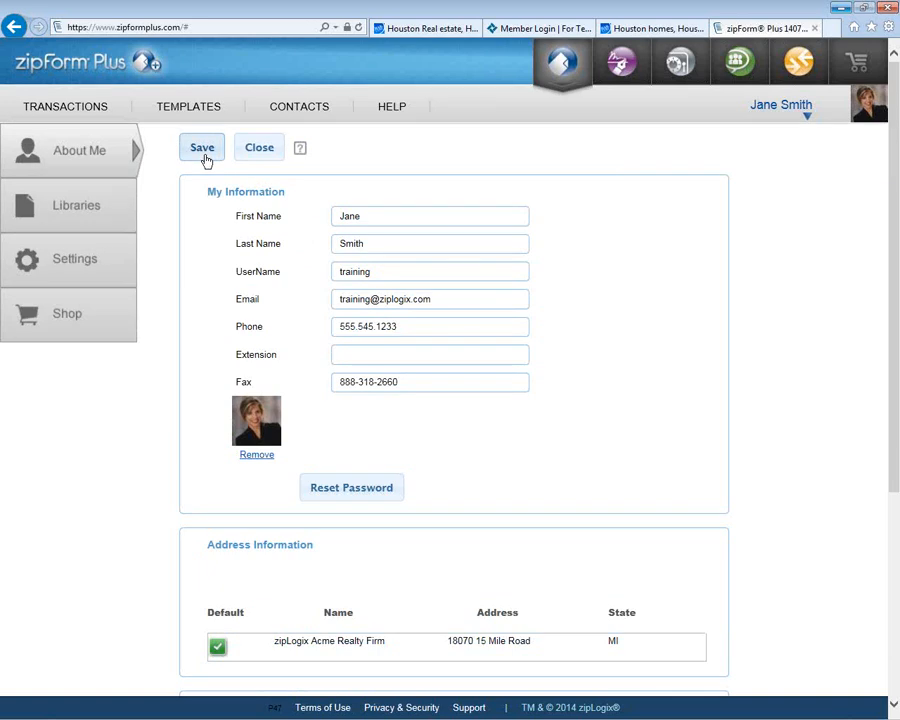
{"action": "left_click", "coordinate": [105, 211]}
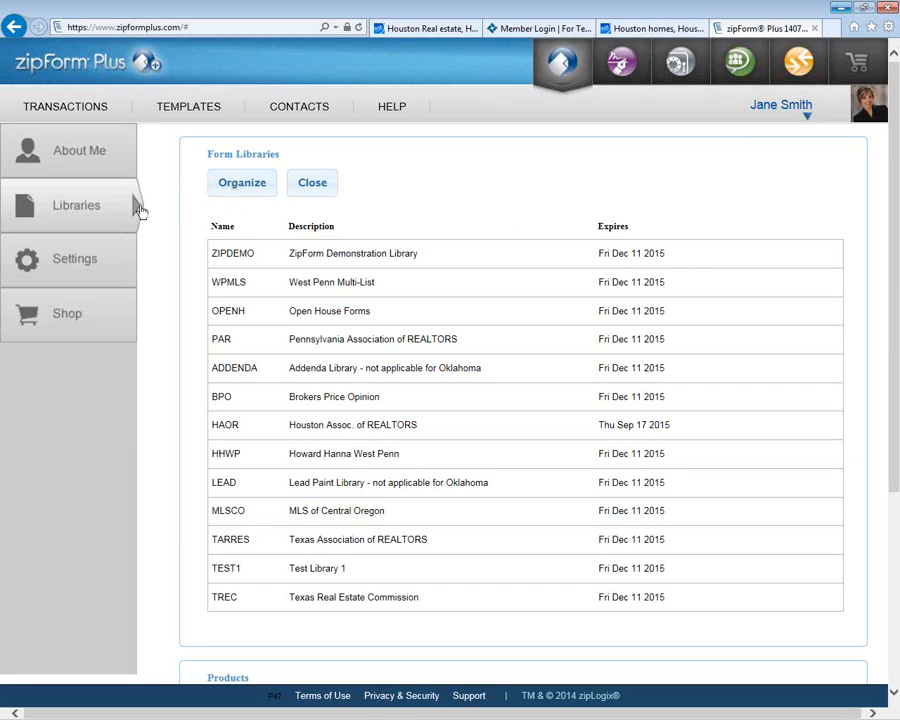
Step: Save preferences with zipLogix Digital Ink e-signatures and a 15-minute autosave, then return to 234 Listing Drive
{"action": "left_click", "coordinate": [111, 266]}
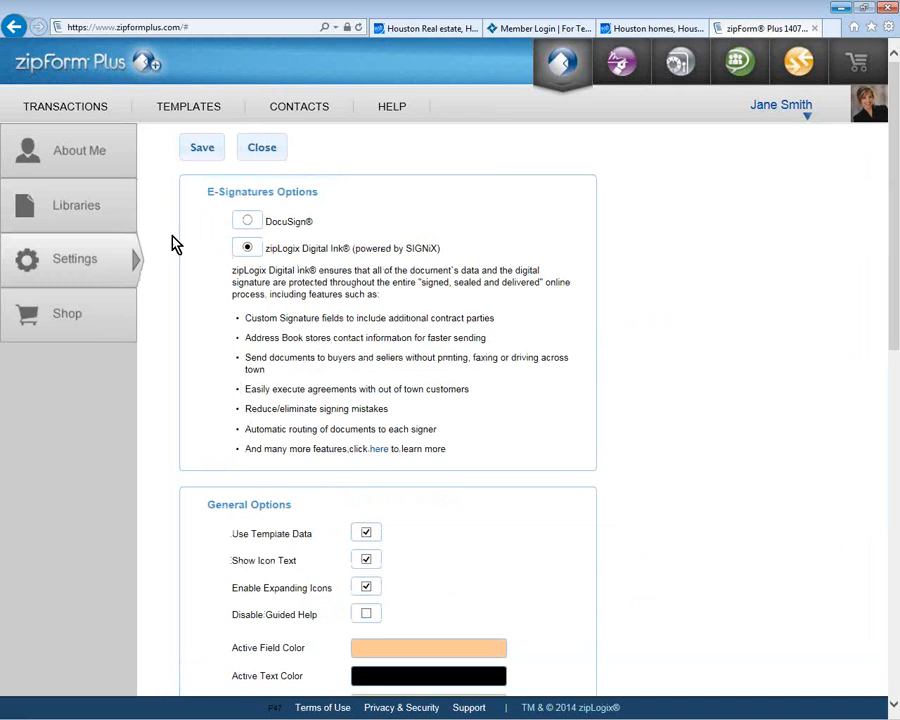
{"action": "left_click", "coordinate": [247, 221]}
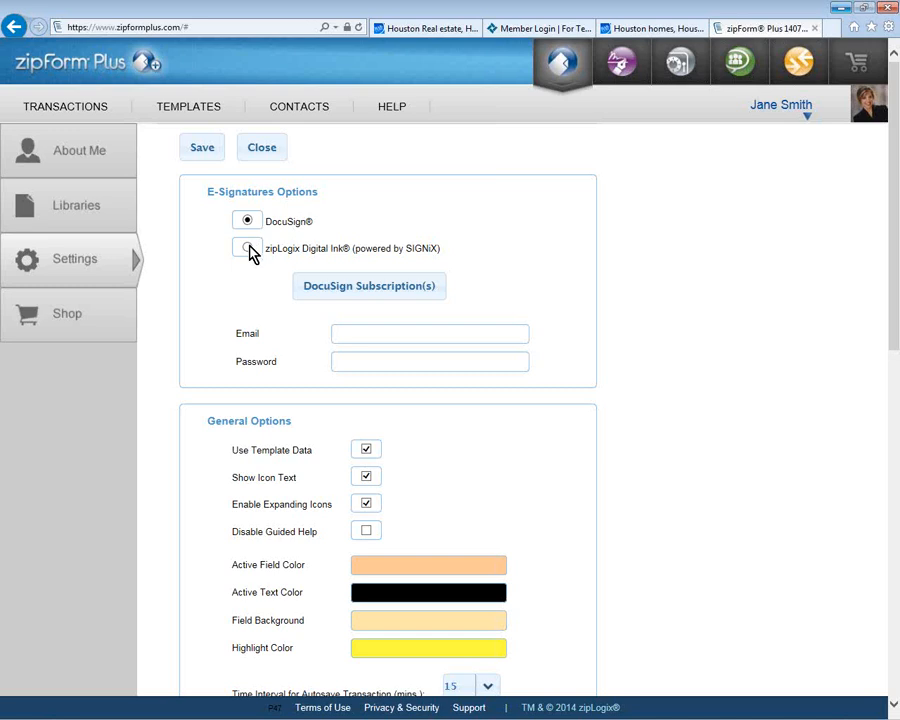
{"action": "left_click", "coordinate": [248, 248]}
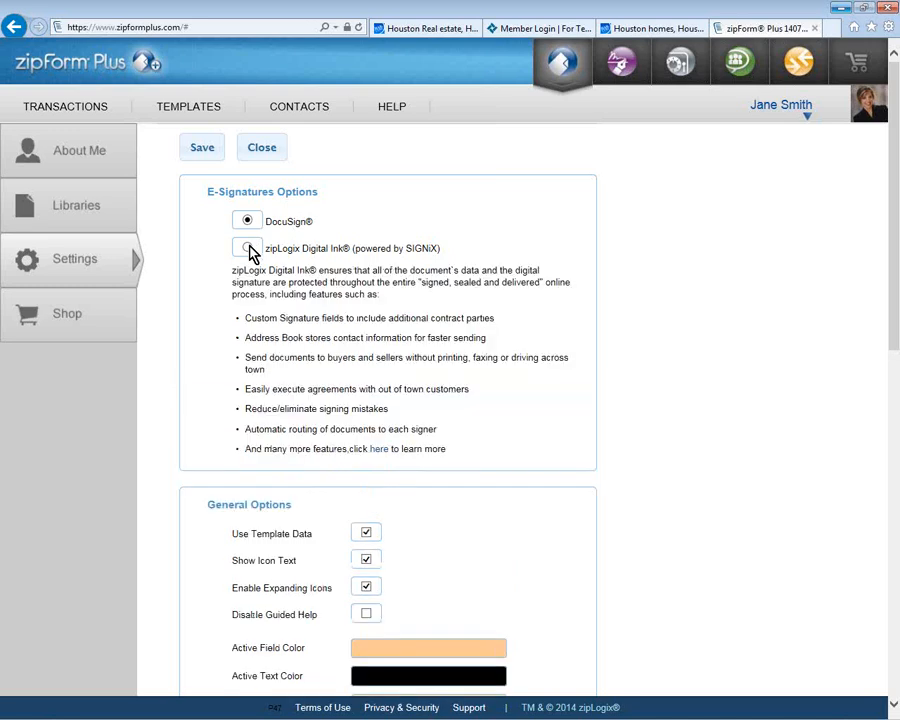
{"action": "left_click", "coordinate": [248, 248]}
{"action": "scroll", "coordinate": [412, 464], "scroll_direction": "down", "scroll_amount": 1}
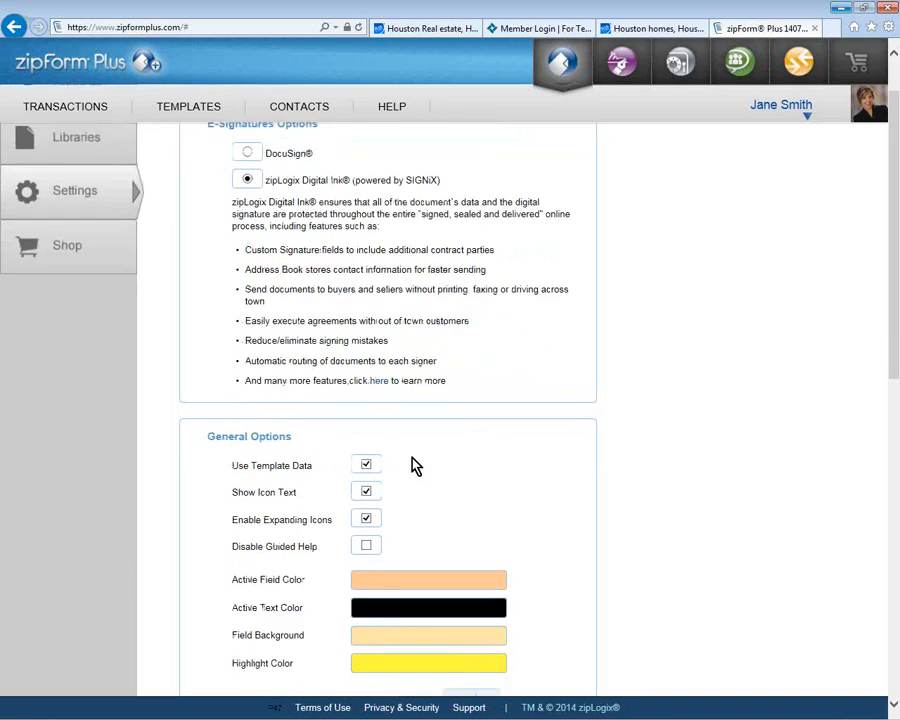
{"action": "scroll", "coordinate": [412, 464], "scroll_direction": "down", "scroll_amount": 4}
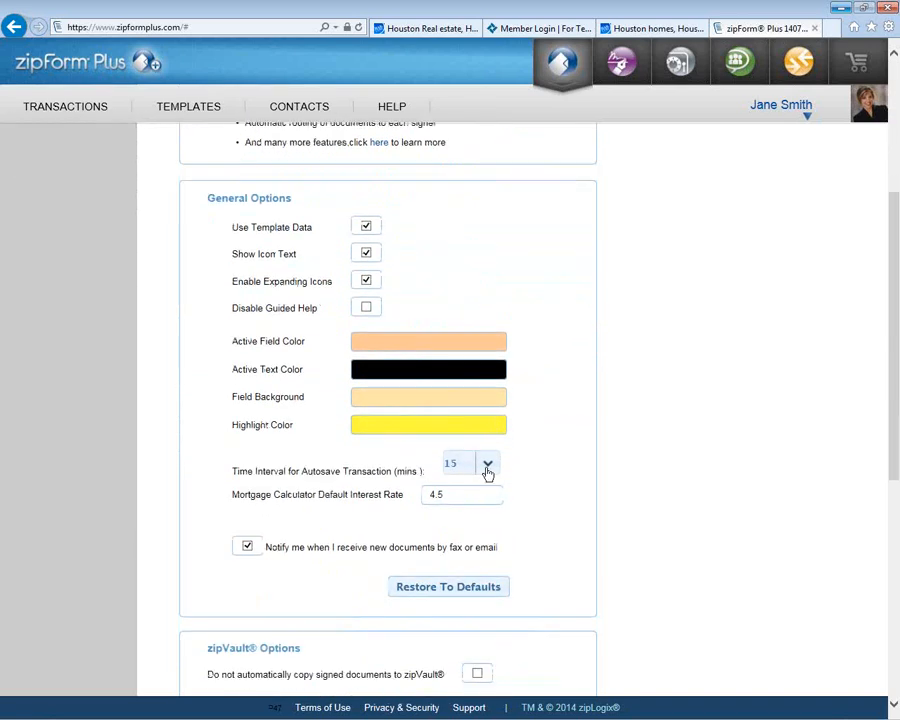
{"action": "left_click", "coordinate": [487, 472]}
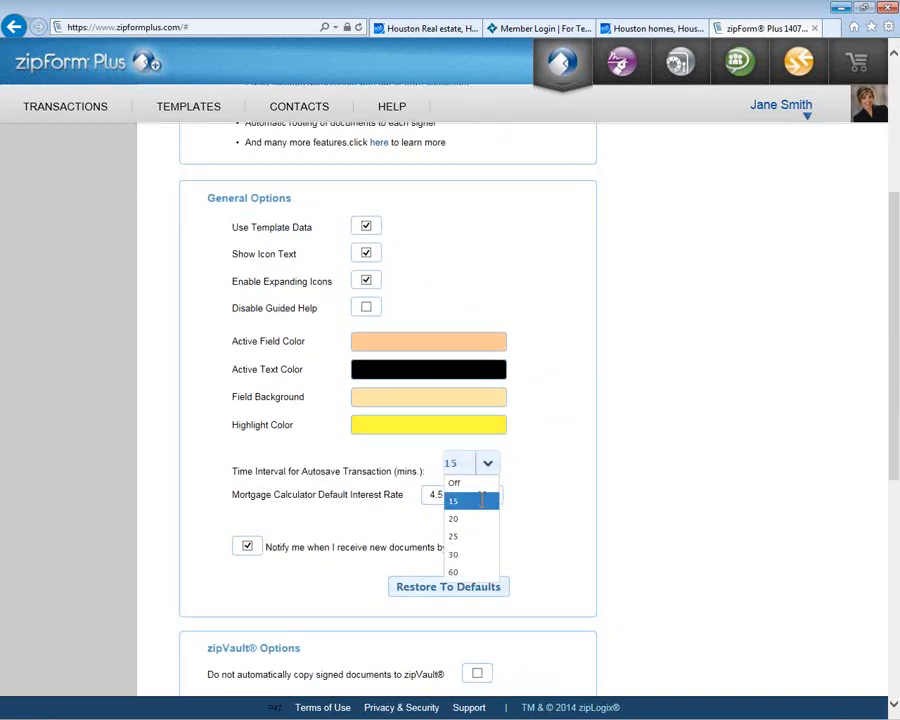
{"action": "left_click", "coordinate": [484, 503]}
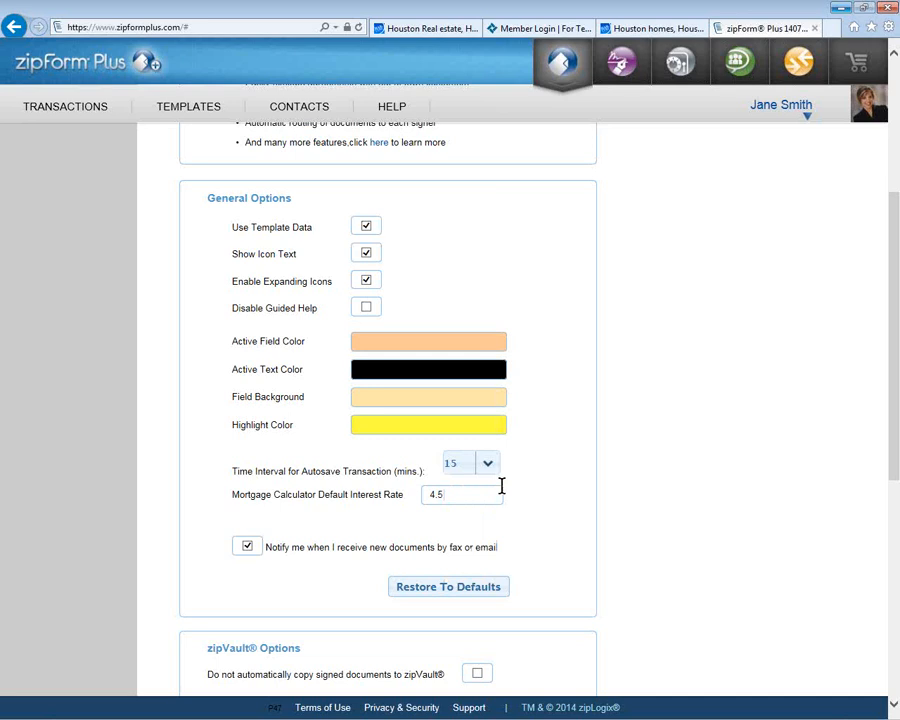
{"action": "scroll", "coordinate": [556, 474], "scroll_direction": "up", "scroll_amount": 5}
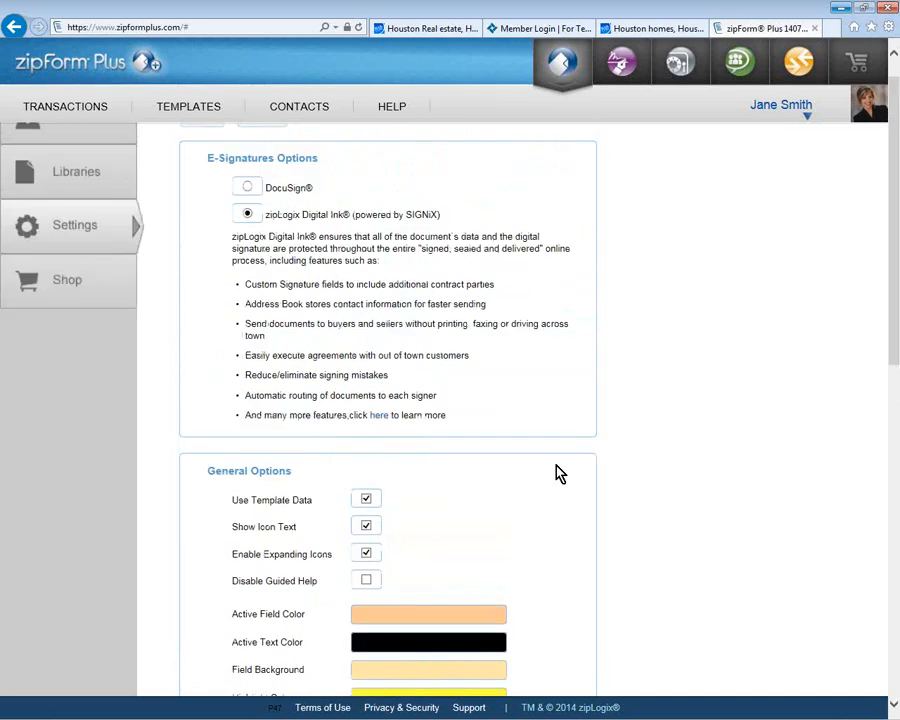
{"action": "left_click", "coordinate": [201, 146]}
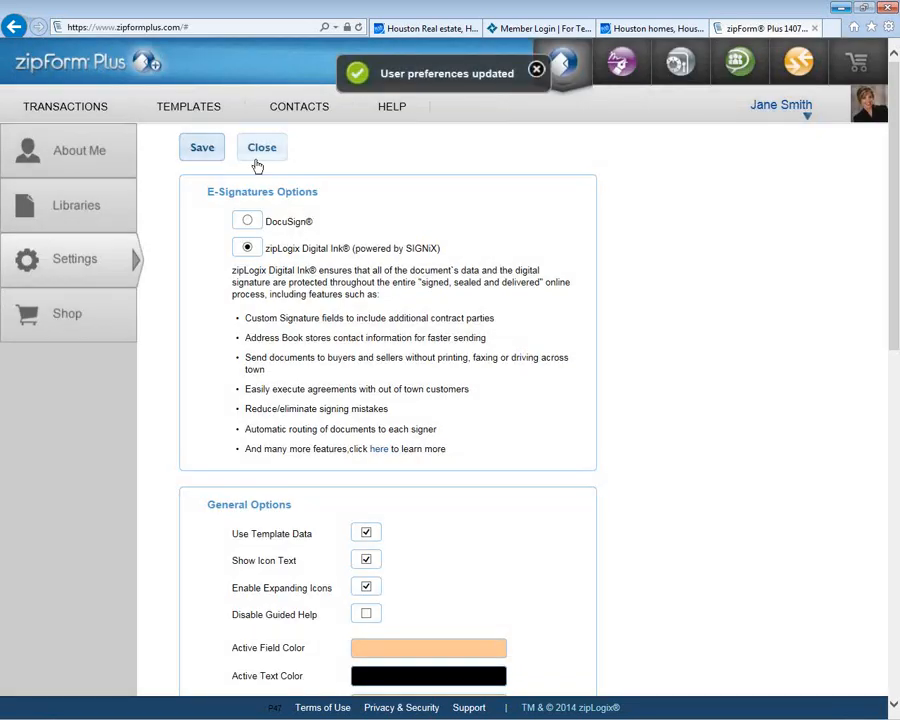
{"action": "left_click", "coordinate": [256, 158]}
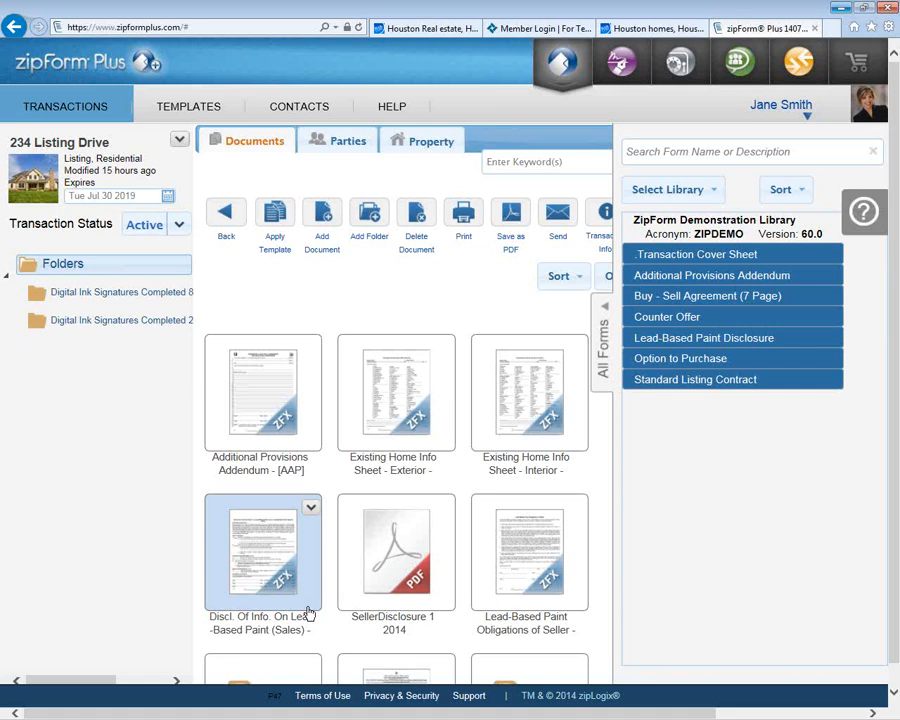
Step: Hide the All Forms library panel and show the 234 Listing Drive Property details
{"action": "left_click", "coordinate": [598, 338]}
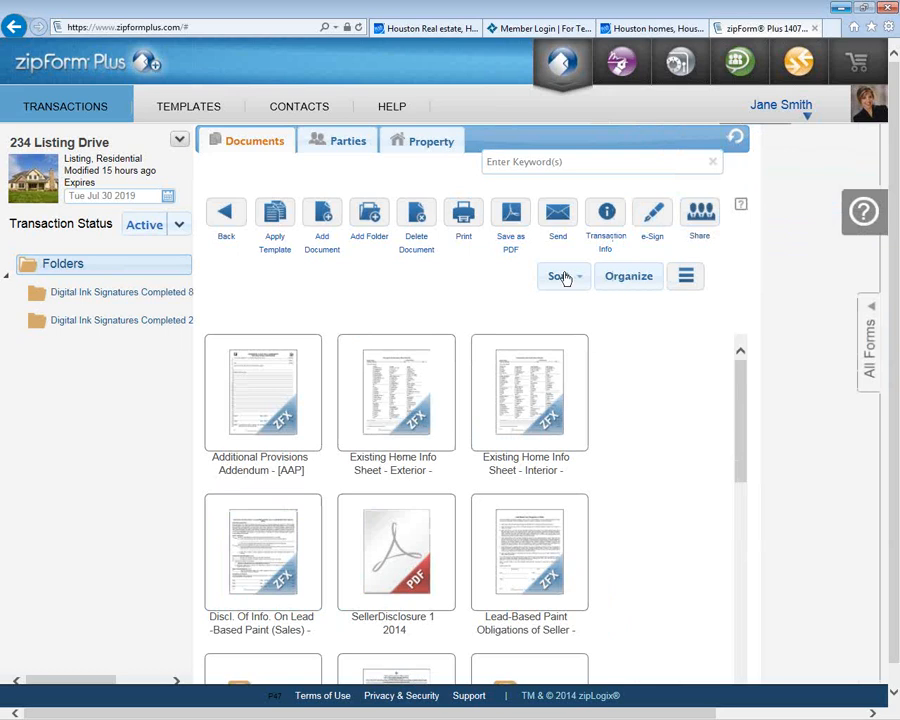
{"action": "left_click", "coordinate": [438, 145]}
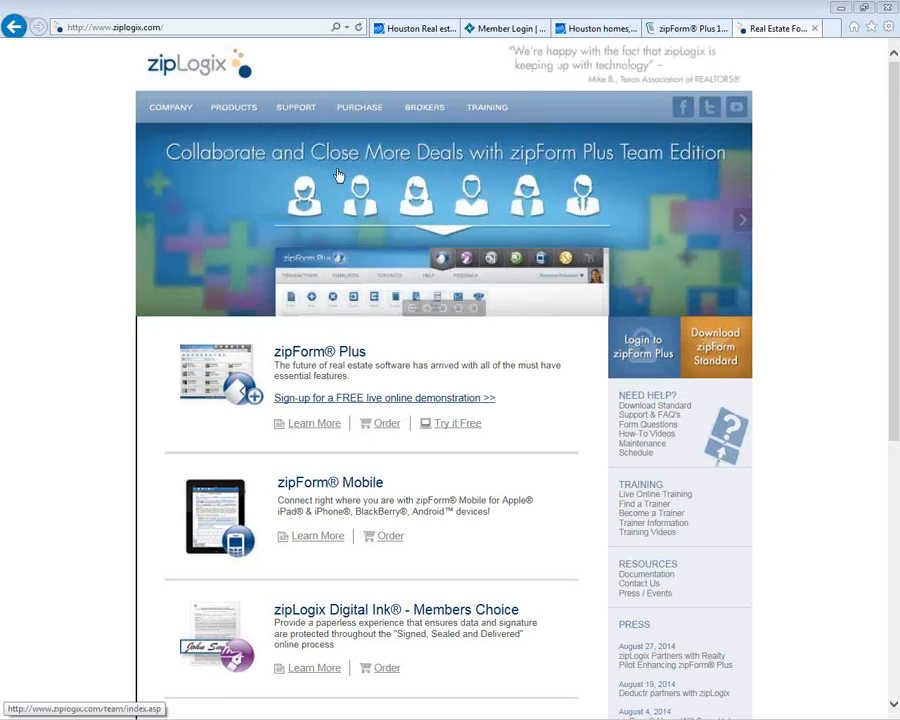
Step: Order zipFormMLS-Connect for Houston MLS from the PURCHASE menu
{"action": "mouse_move", "coordinate": [359, 110]}
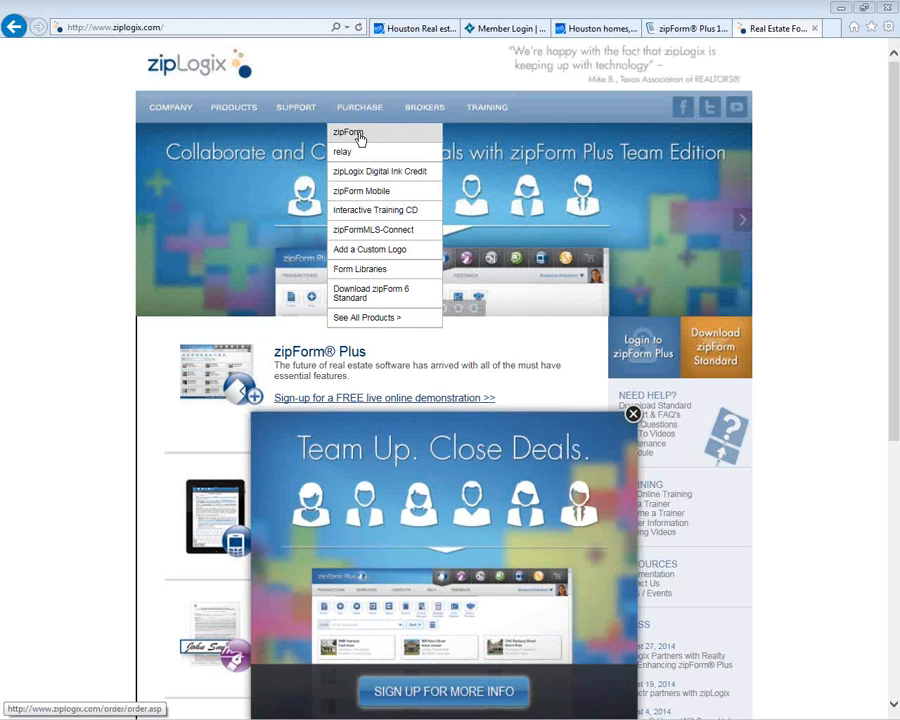
{"action": "left_click", "coordinate": [361, 231]}
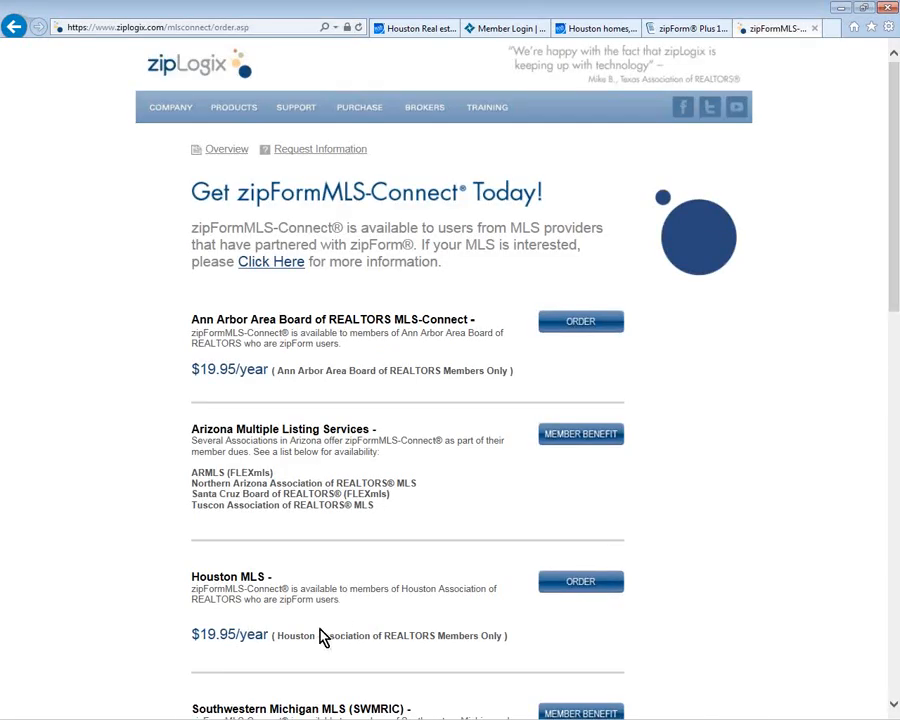
{"action": "scroll", "coordinate": [320, 638], "scroll_direction": "down", "scroll_amount": 1}
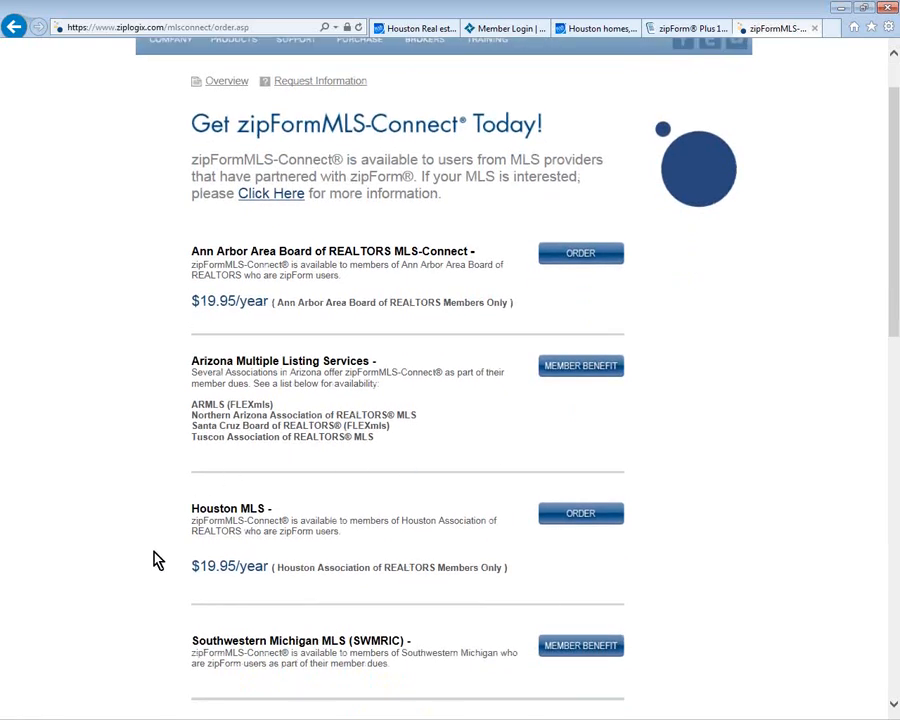
{"action": "left_click", "coordinate": [567, 524]}
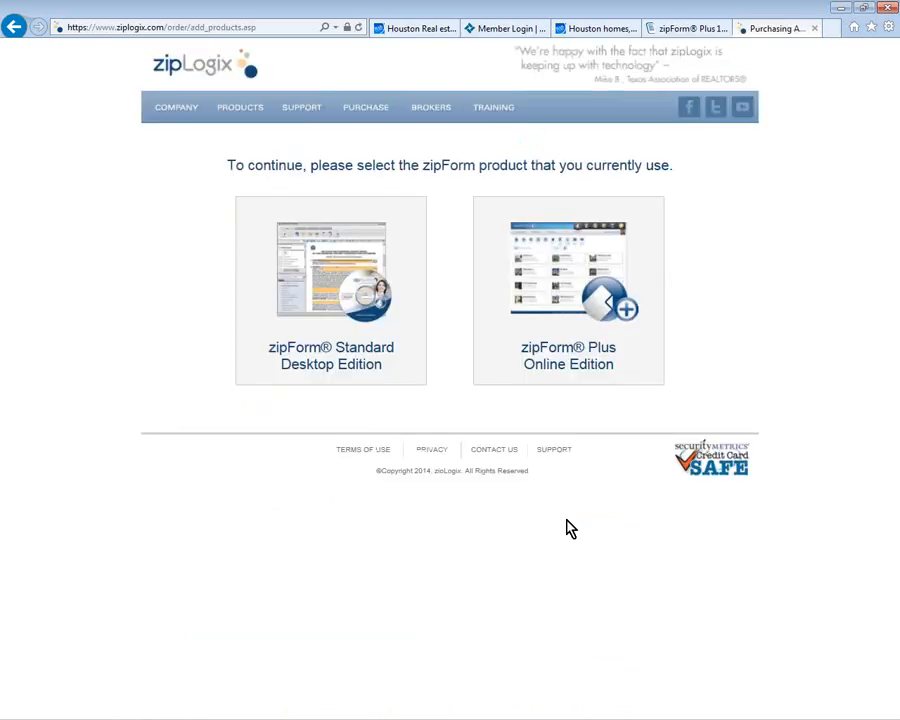